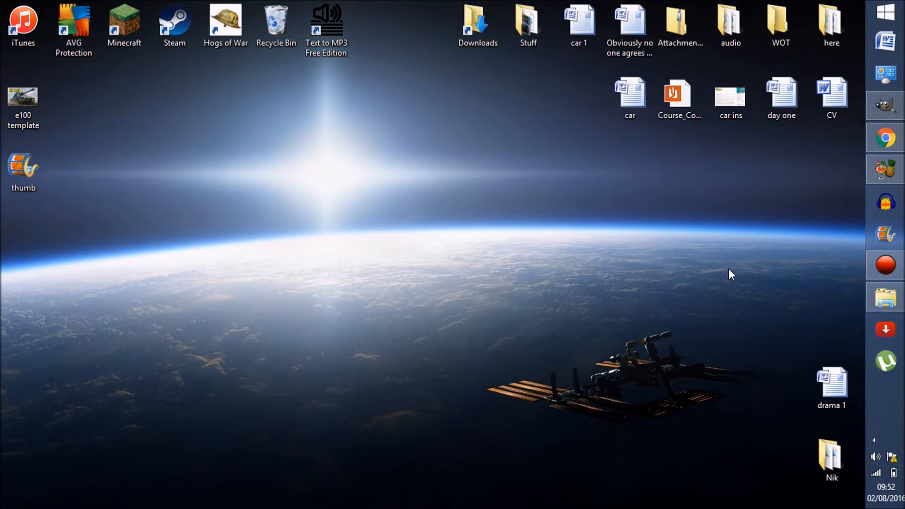
Switch to Chrome and look through the custom thumbnails on the channel's newest video uploads.
left_click(879, 135)
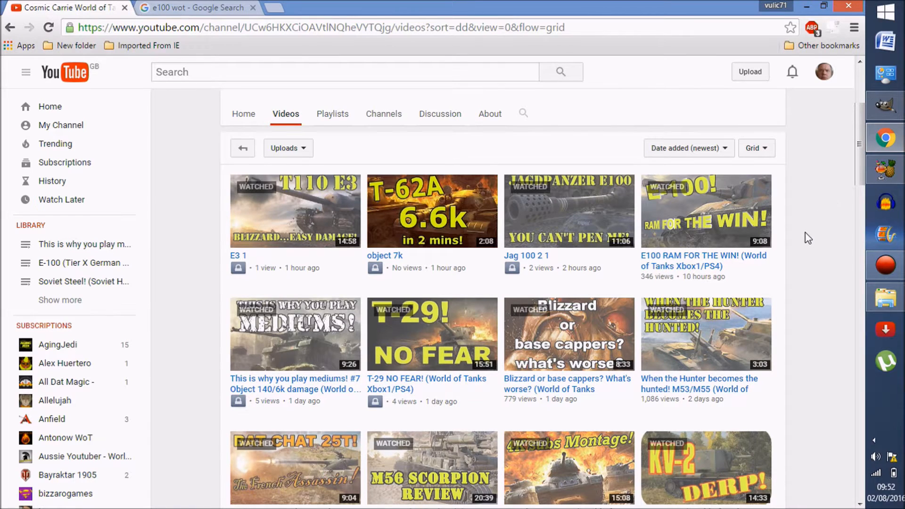
scroll(807, 244, "down", 9)
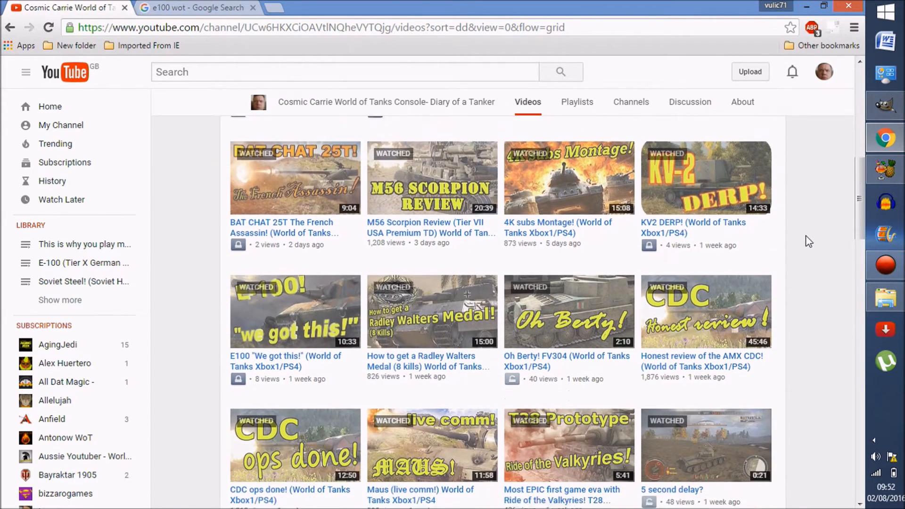
scroll(810, 242, "down", 6)
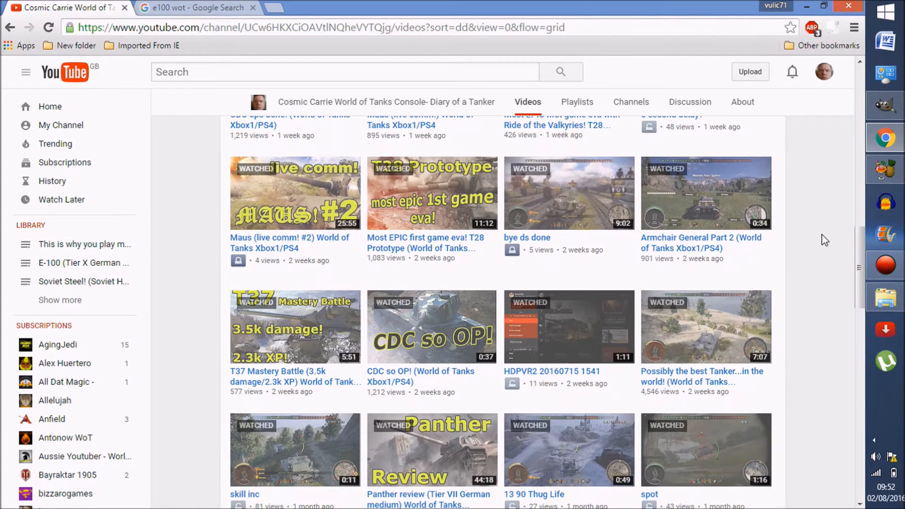
scroll(831, 245, "up", 1)
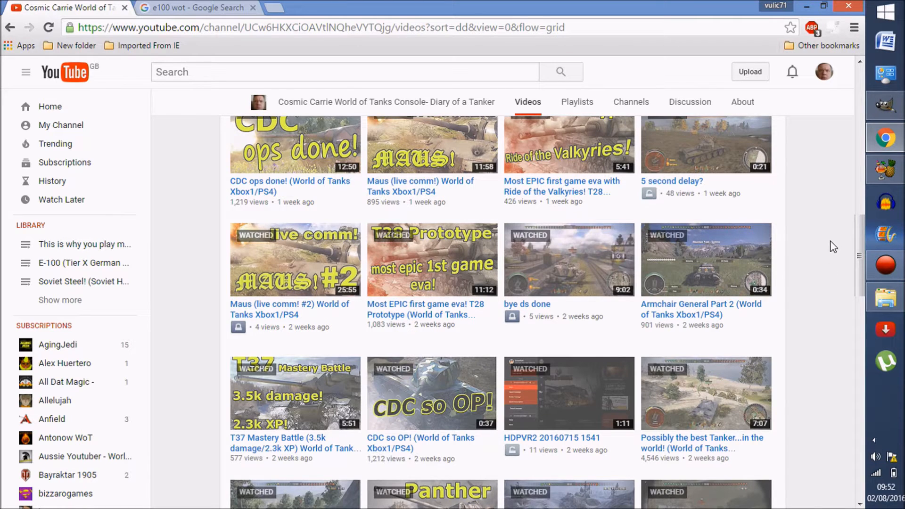
scroll(833, 247, "down", 1)
scroll(831, 245, "up", 2)
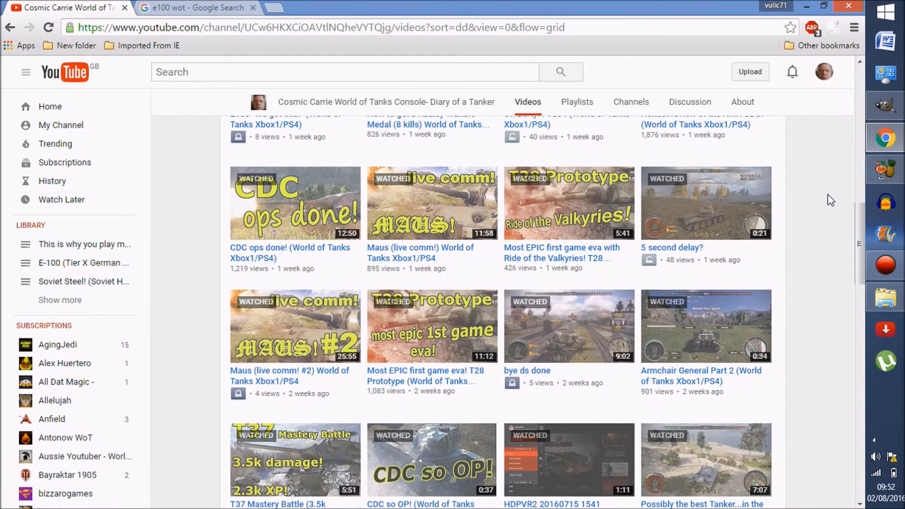
scroll(825, 202, "up", 4)
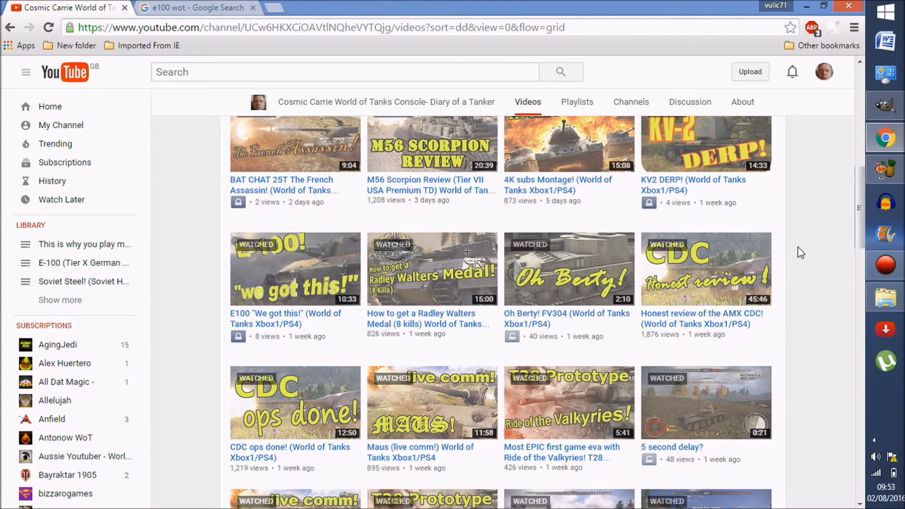
scroll(809, 255, "down", 1)
scroll(754, 253, "up", 2)
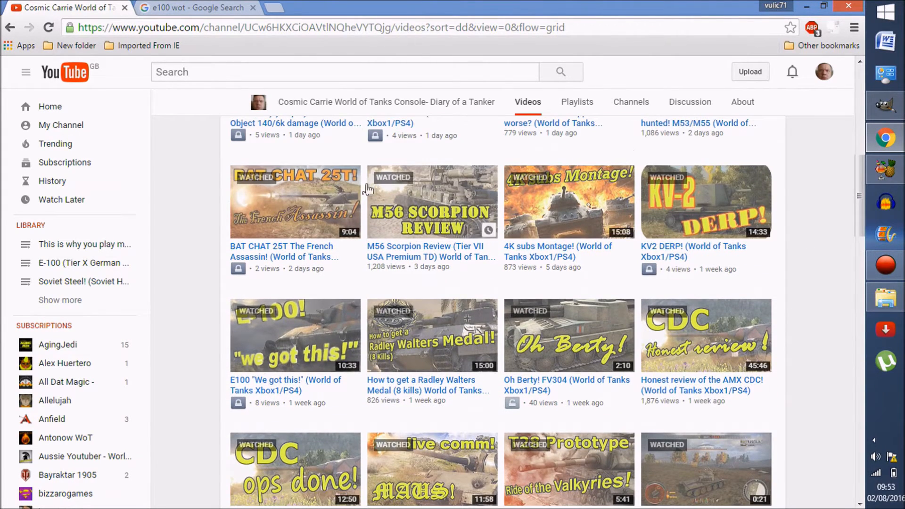
scroll(822, 246, "up", 3)
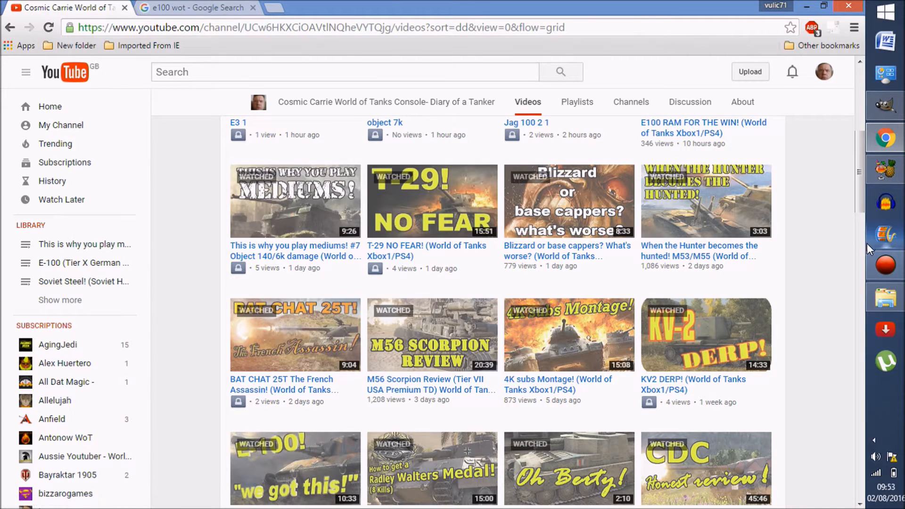
scroll(812, 247, "down", 4)
scroll(812, 247, "down", 8)
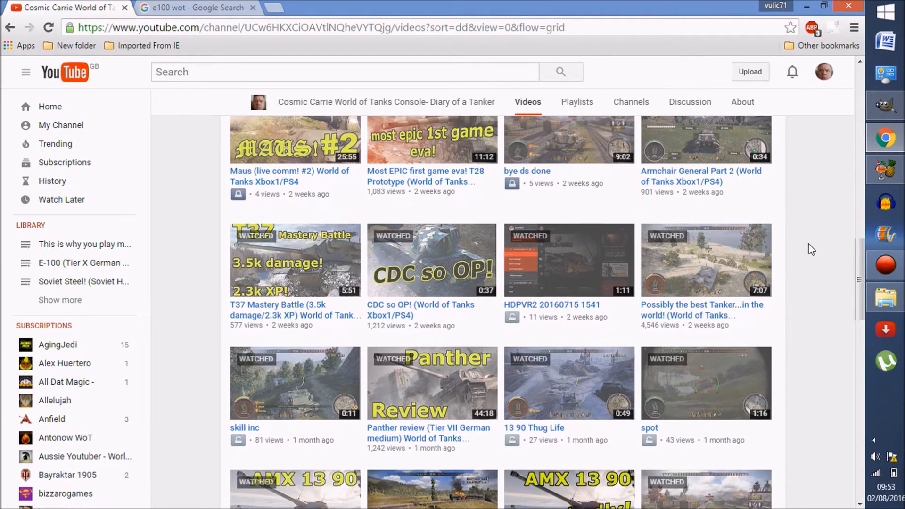
scroll(812, 250, "up", 3)
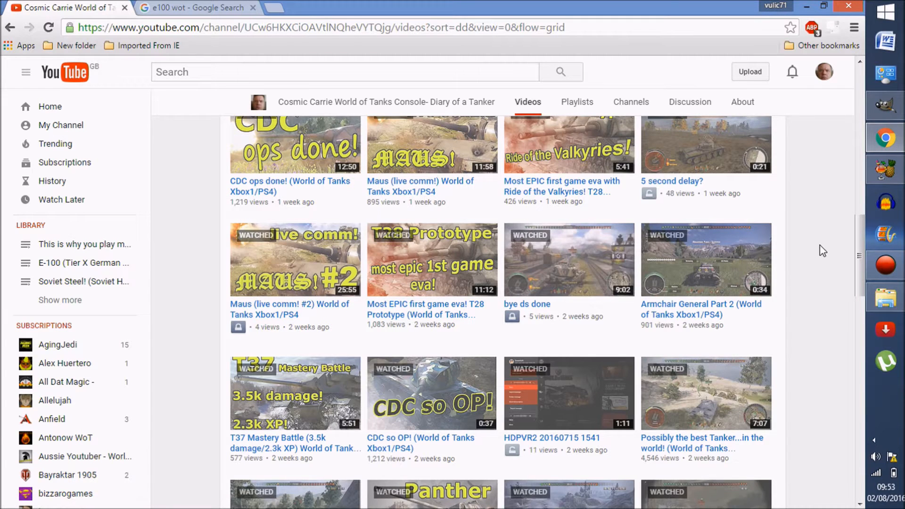
scroll(822, 256, "down", 2)
scroll(823, 257, "up", 3)
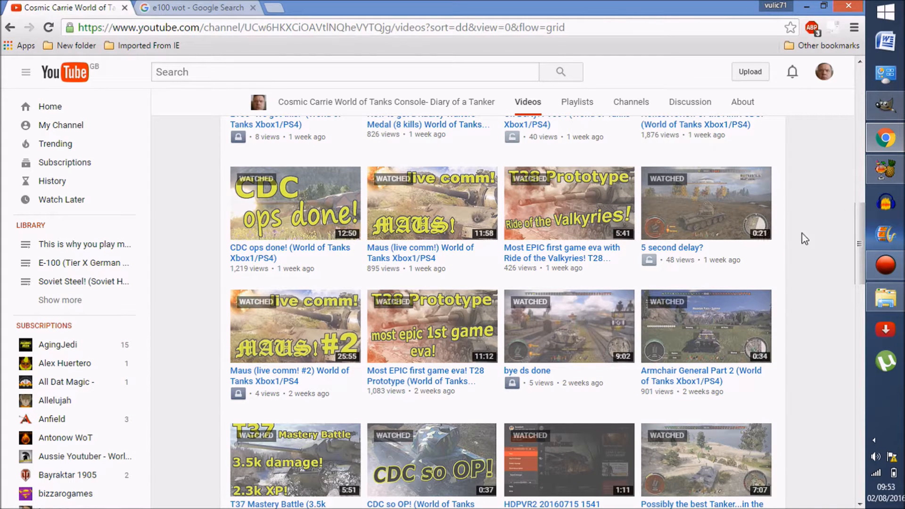
scroll(811, 217, "up", 4)
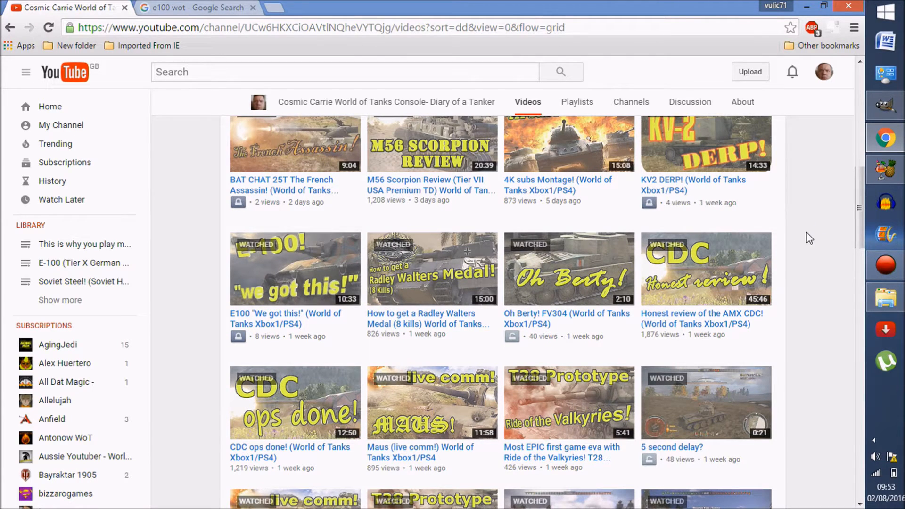
scroll(814, 223, "up", 10)
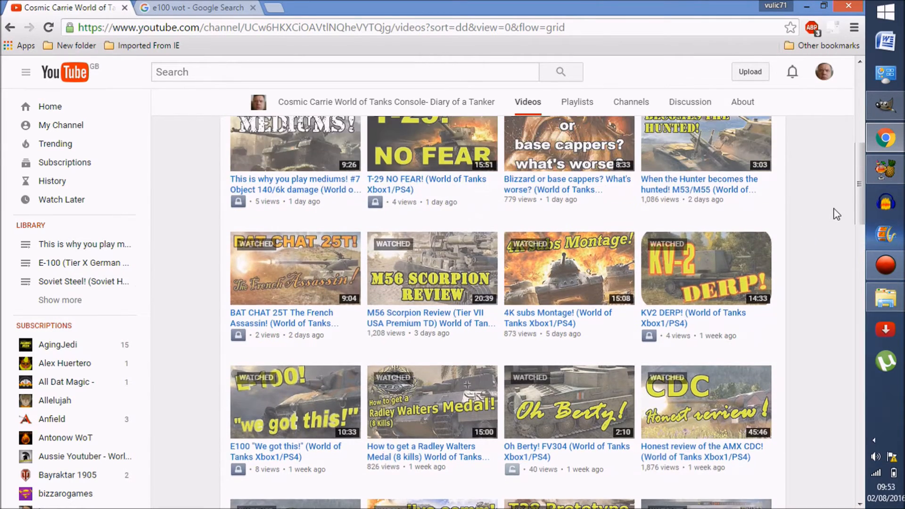
scroll(835, 208, "down", 4)
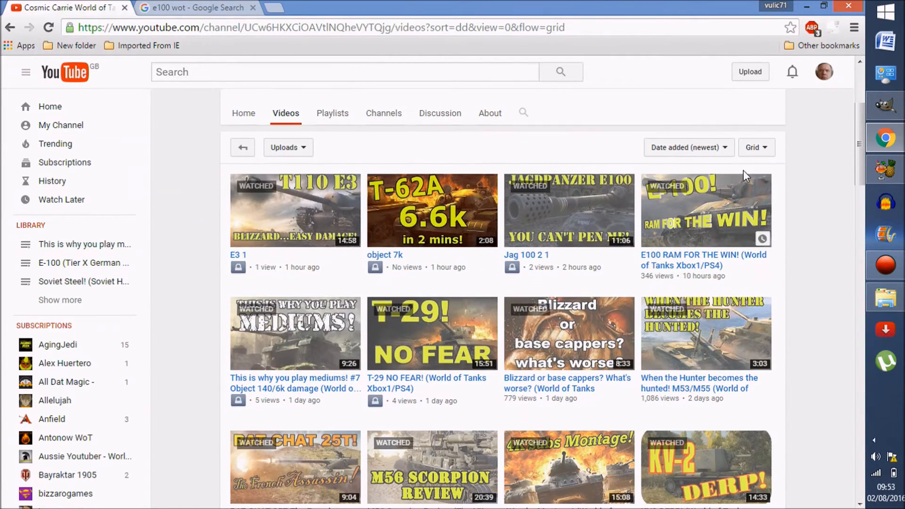
Sort the channel's uploads by most popular and examine the thumbnail styles of the listed videos.
left_click(729, 149)
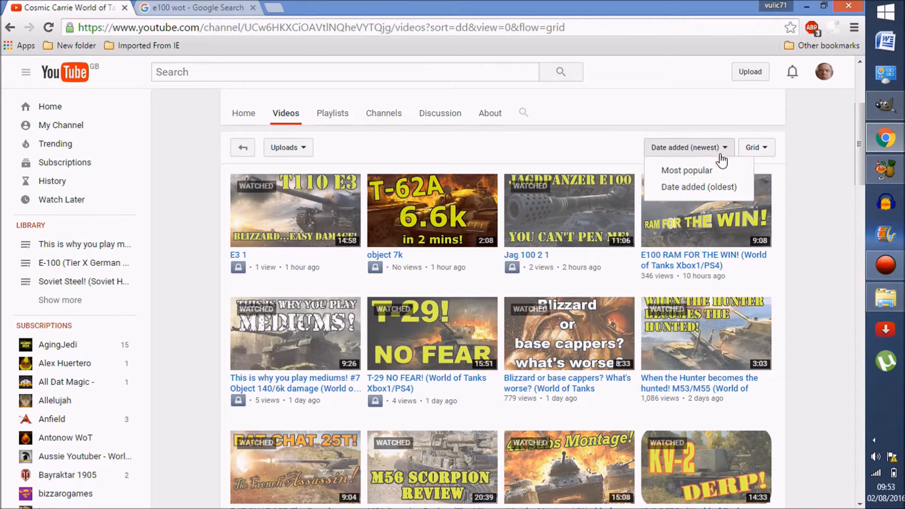
left_click(714, 179)
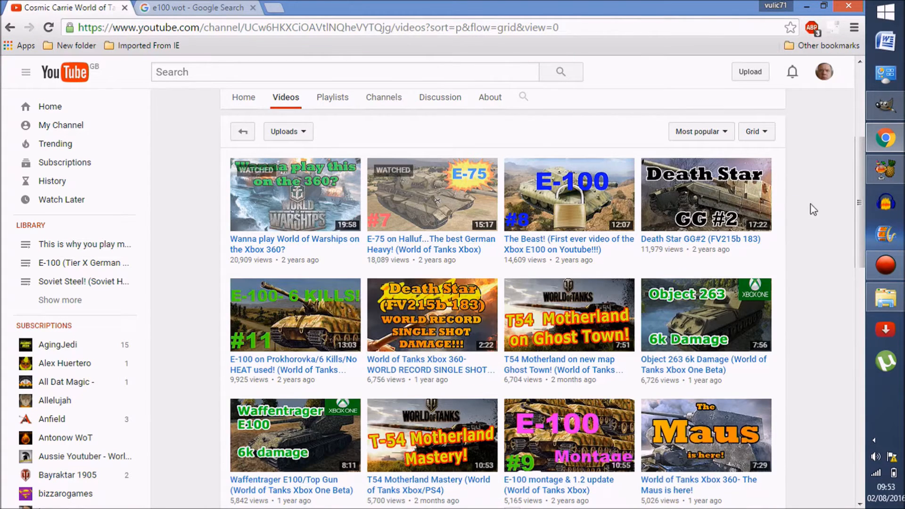
scroll(818, 205, "down", 1)
mouse_move(773, 182)
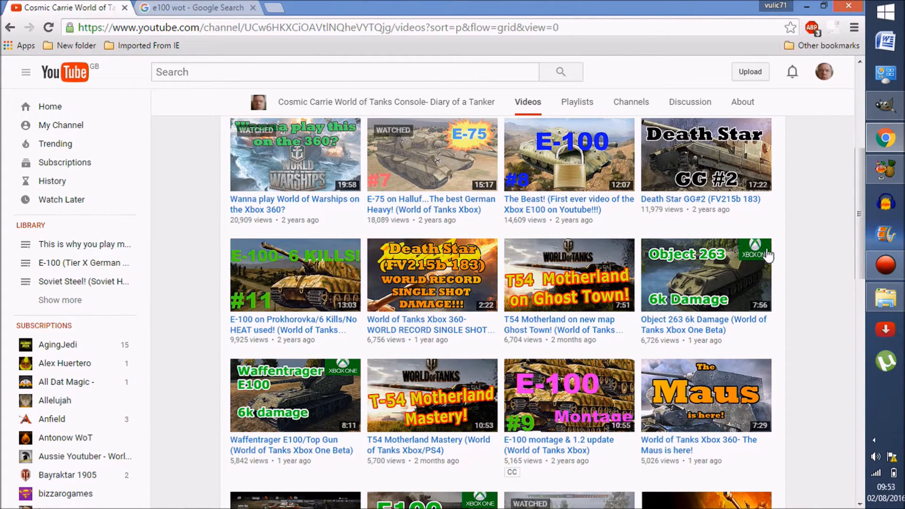
scroll(842, 244, "down", 1)
scroll(843, 244, "up", 2)
mouse_move(533, 210)
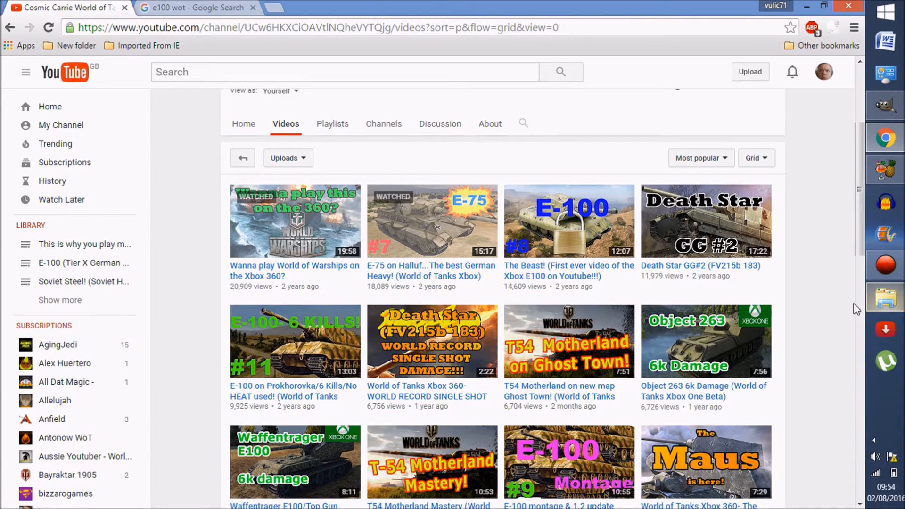
scroll(827, 290, "down", 5)
scroll(826, 289, "down", 3)
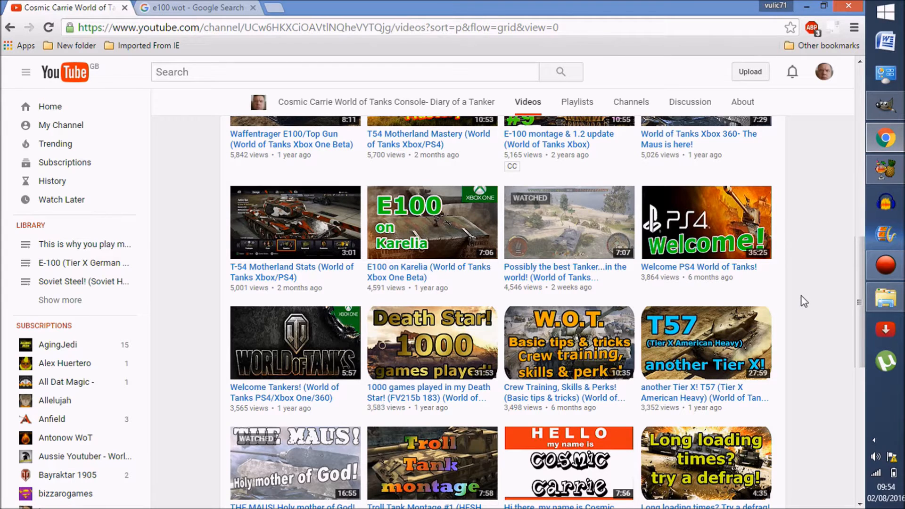
scroll(814, 303, "down", 1)
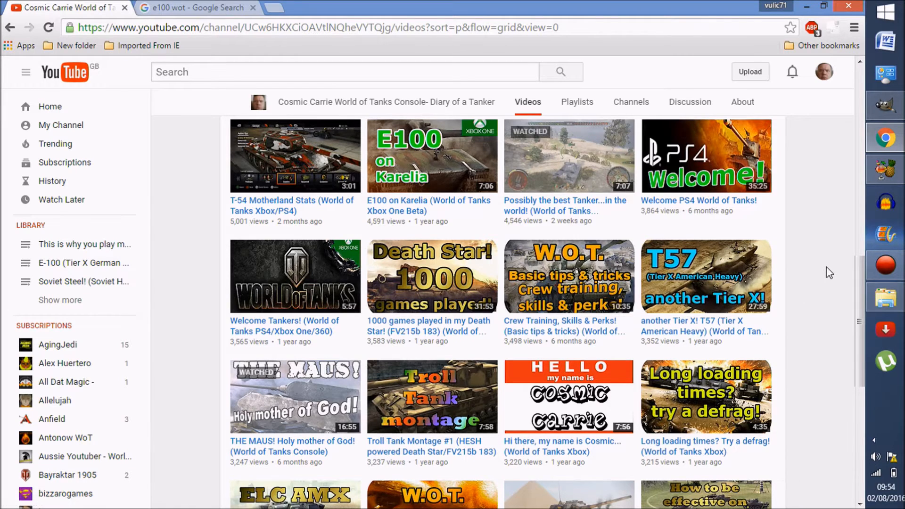
scroll(827, 269, "down", 4)
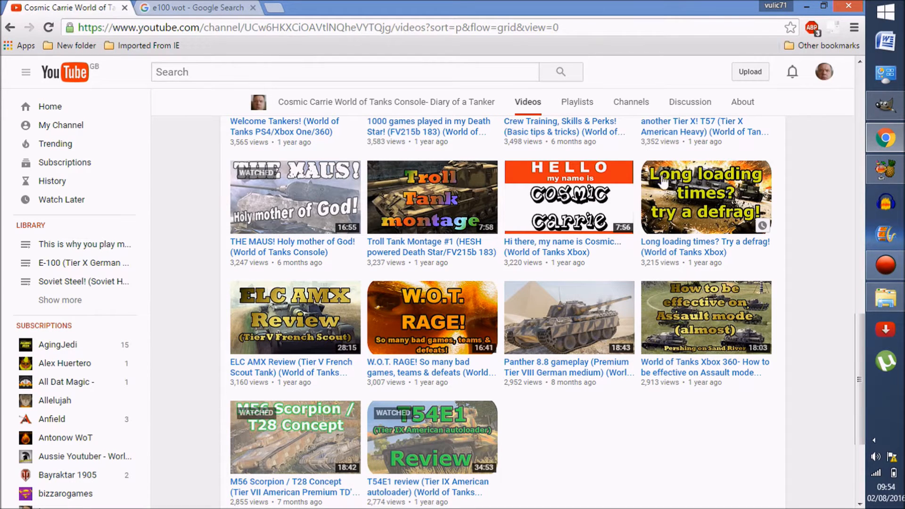
scroll(811, 234, "up", 4)
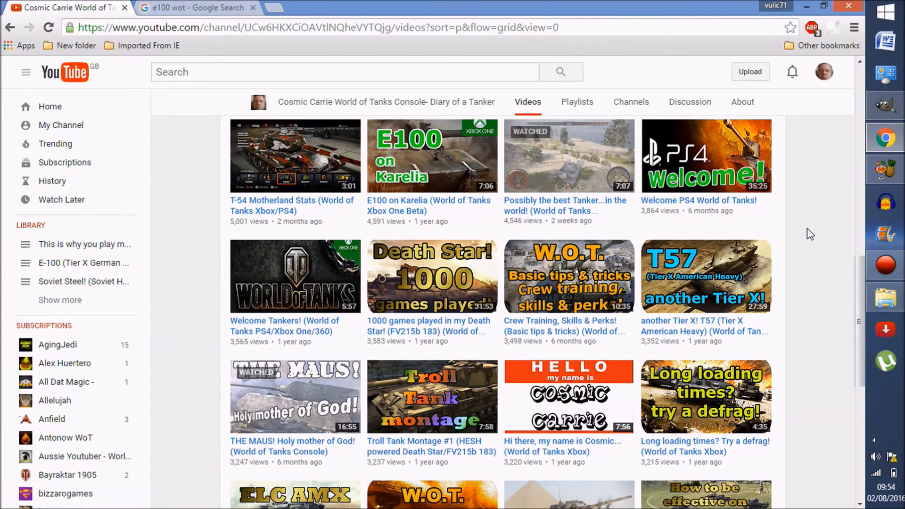
scroll(810, 234, "up", 3)
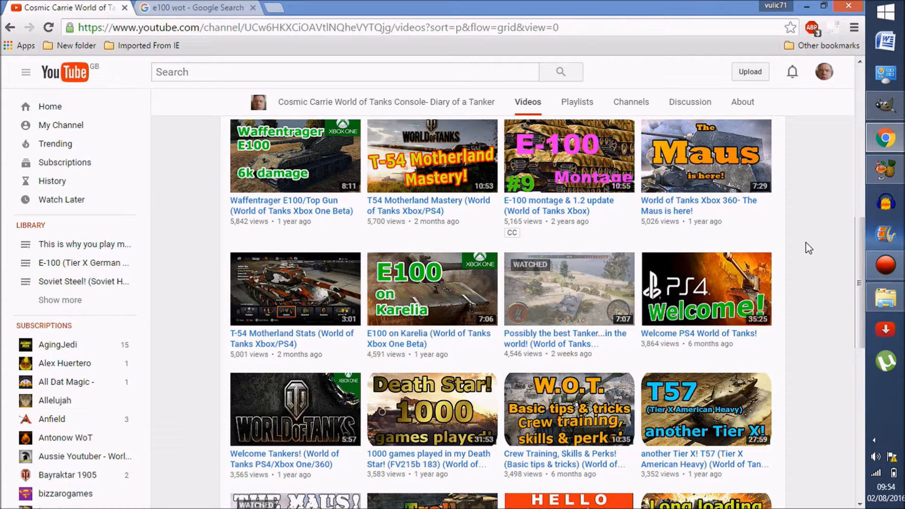
scroll(795, 251, "down", 6)
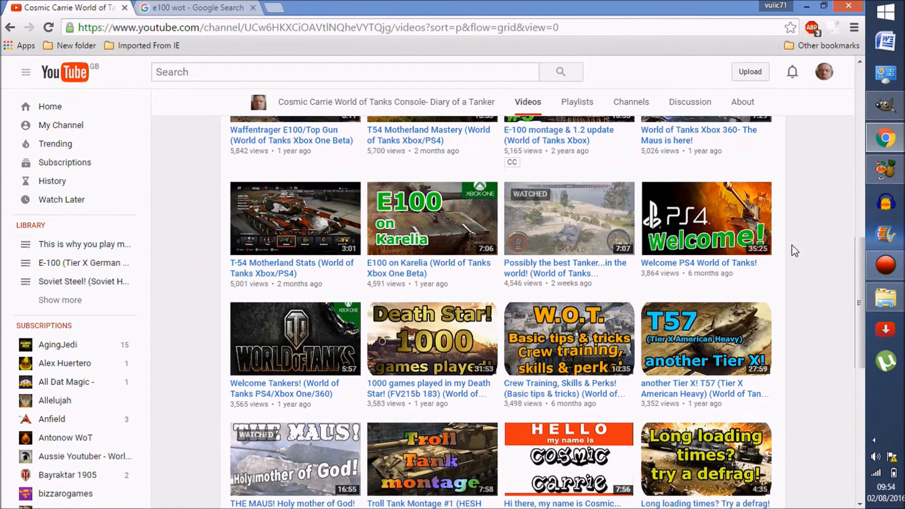
scroll(796, 251, "down", 3)
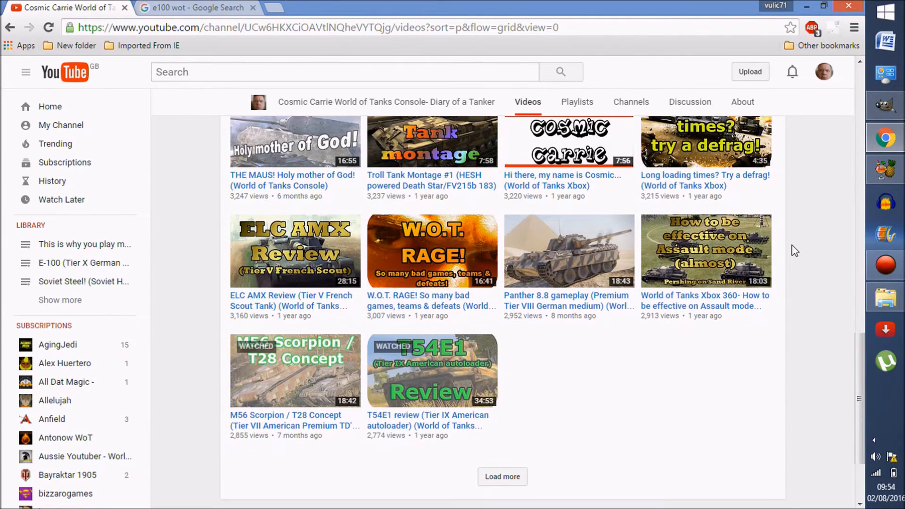
scroll(795, 252, "down", 3)
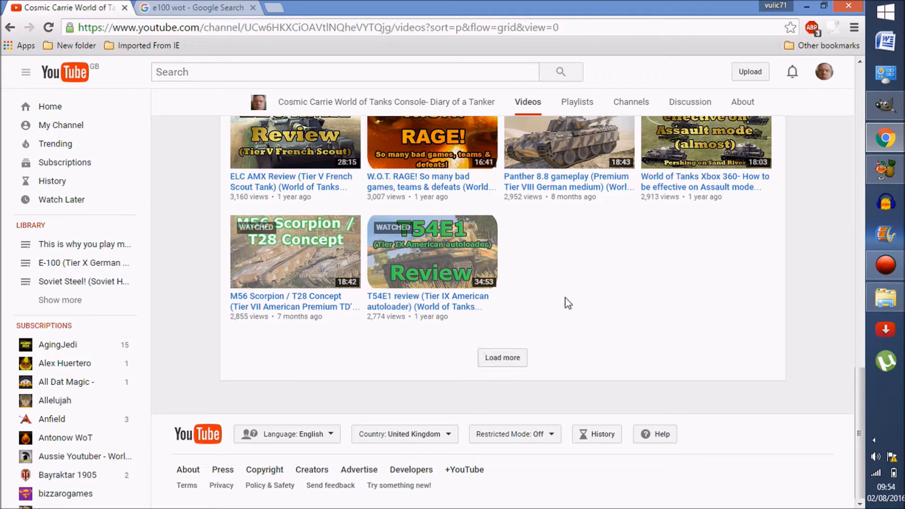
Load more of the popular uploads, look over their thumbnails, and minimize the browser.
left_click(508, 357)
scroll(819, 231, "down", 4)
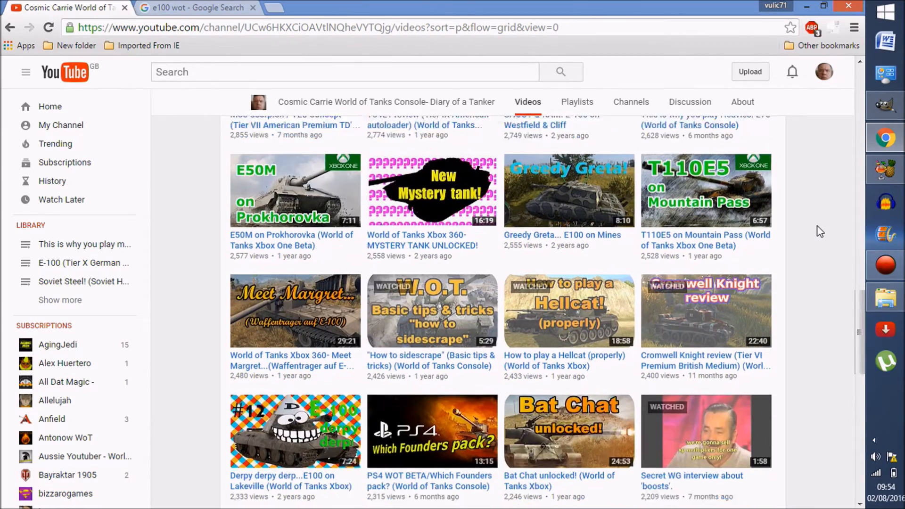
scroll(820, 232, "down", 7)
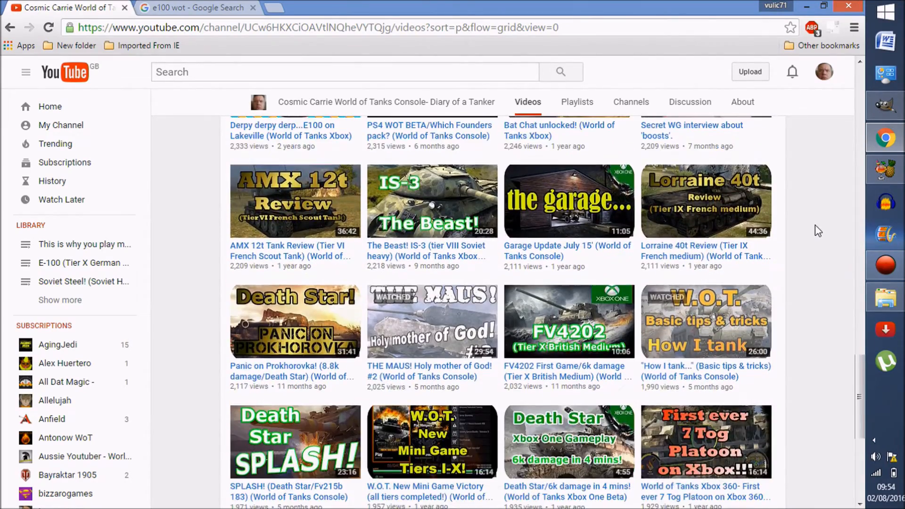
scroll(818, 231, "down", 2)
scroll(817, 232, "up", 12)
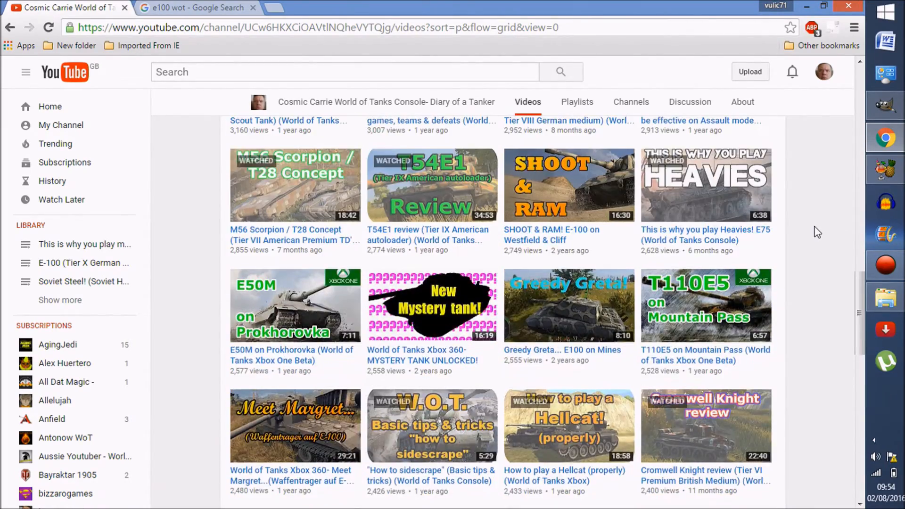
left_click(807, 7)
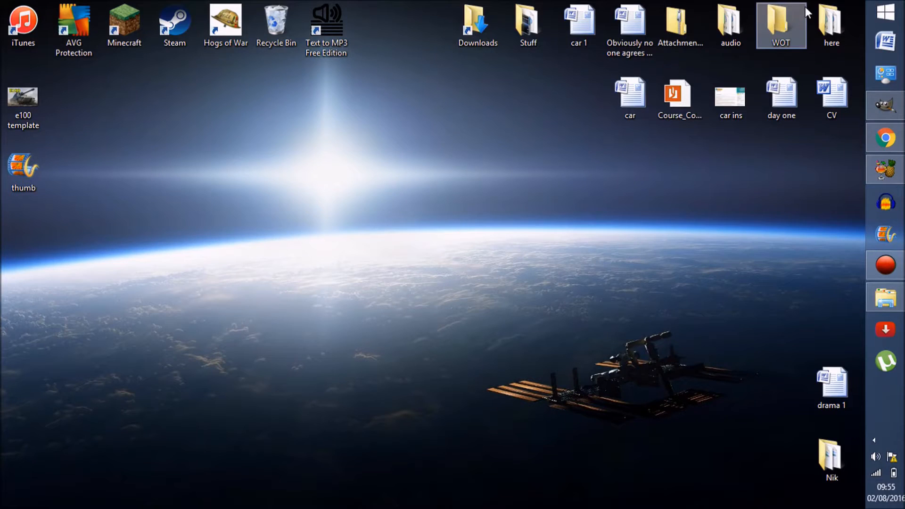
Switch to GIMP to view the open T110 E3 thumbnail project, and minimize it again.
left_click(877, 108)
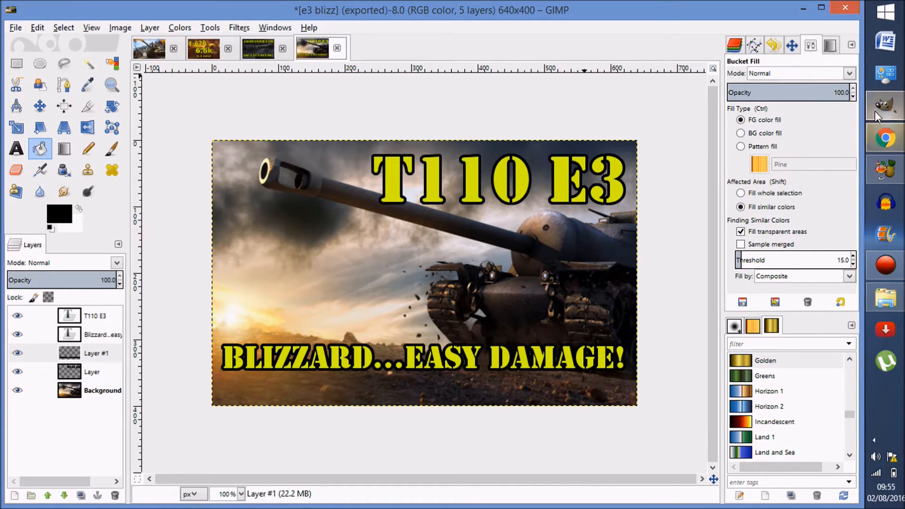
mouse_move(885, 112)
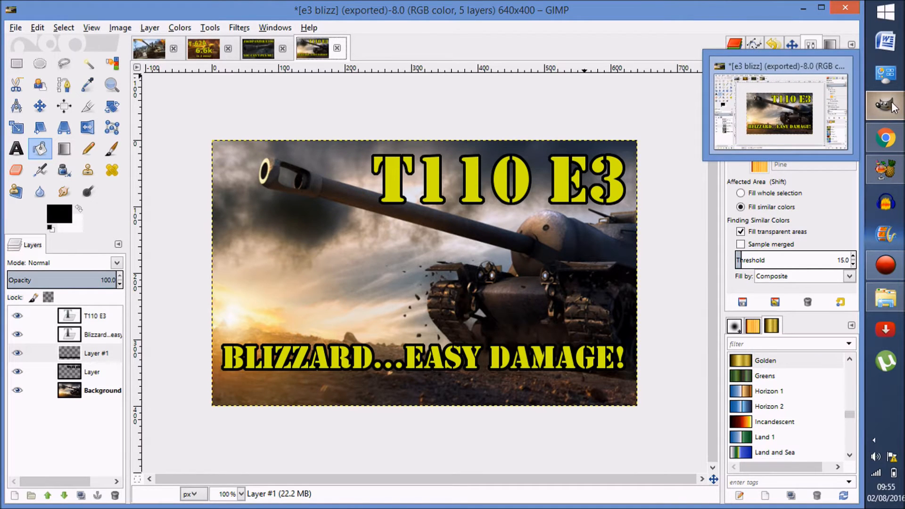
left_click(805, 9)
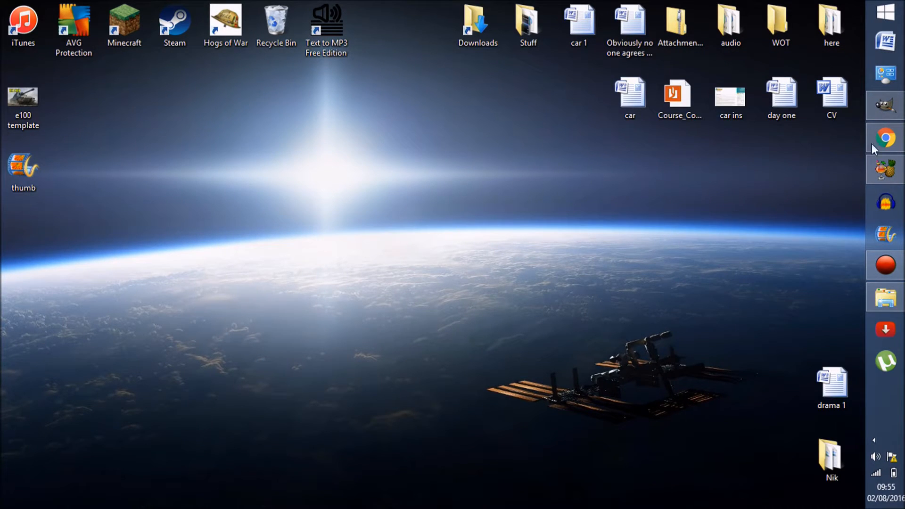
Open the thumbz folder inside the WOT folder on the desktop.
double_click(776, 41)
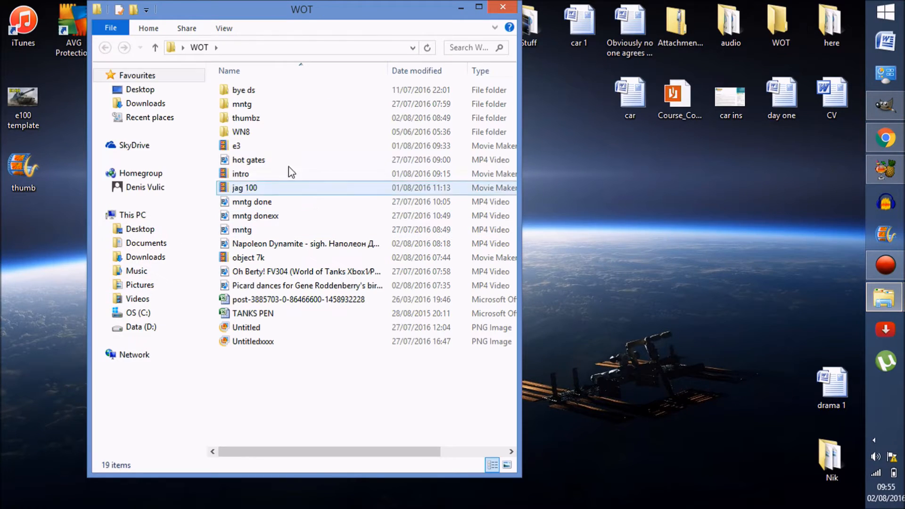
double_click(256, 124)
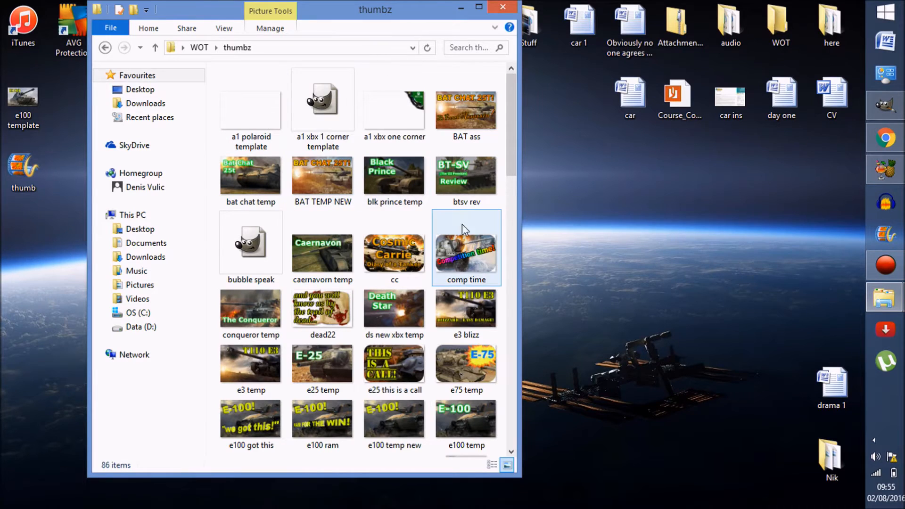
Enlarge the thumbz folder window and view the e3 temp and e3 blizz thumbnails at full size, closing each one after viewing.
left_click(478, 8)
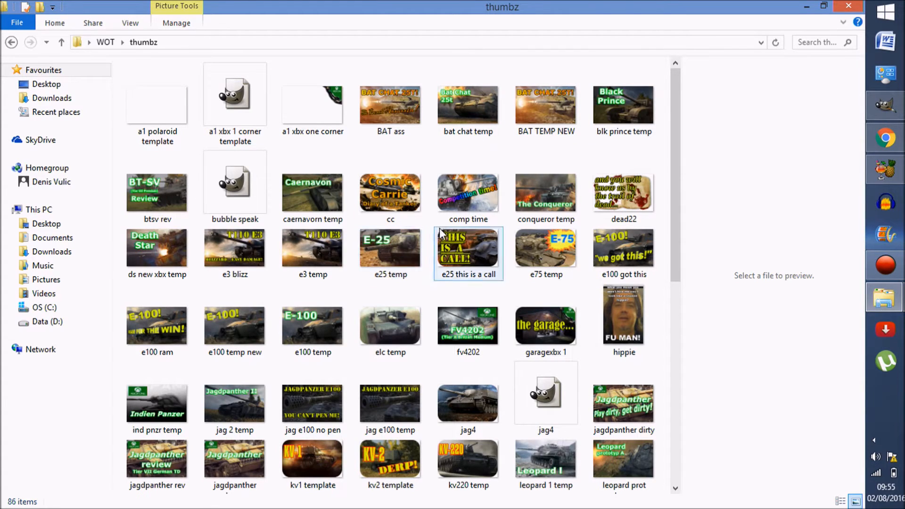
double_click(316, 250)
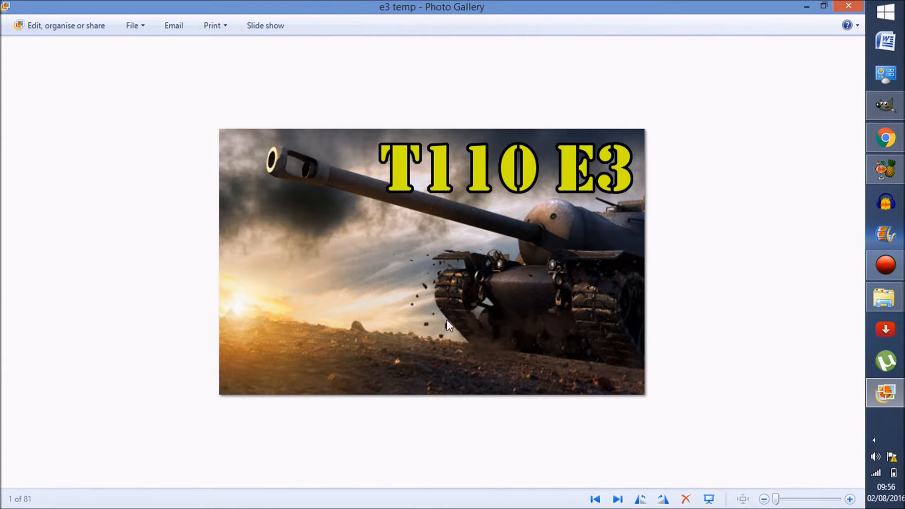
left_click(849, 6)
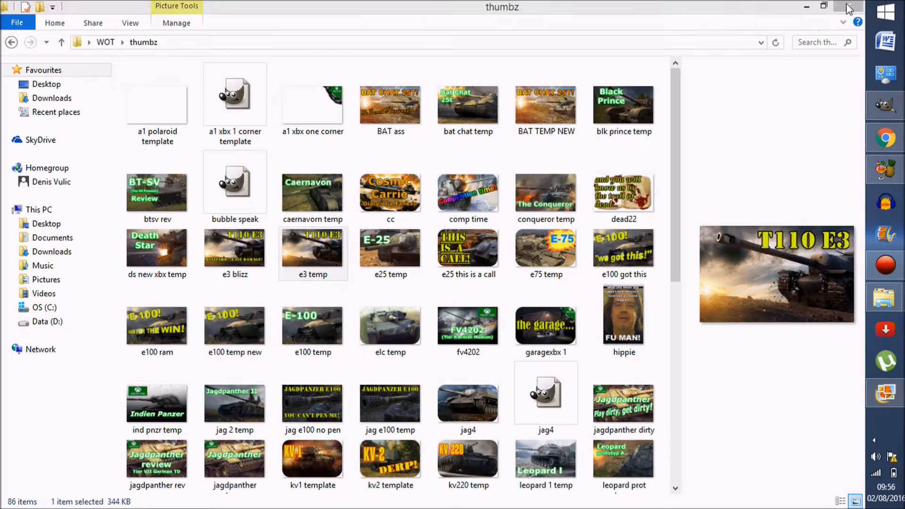
left_click(240, 265)
double_click(239, 265)
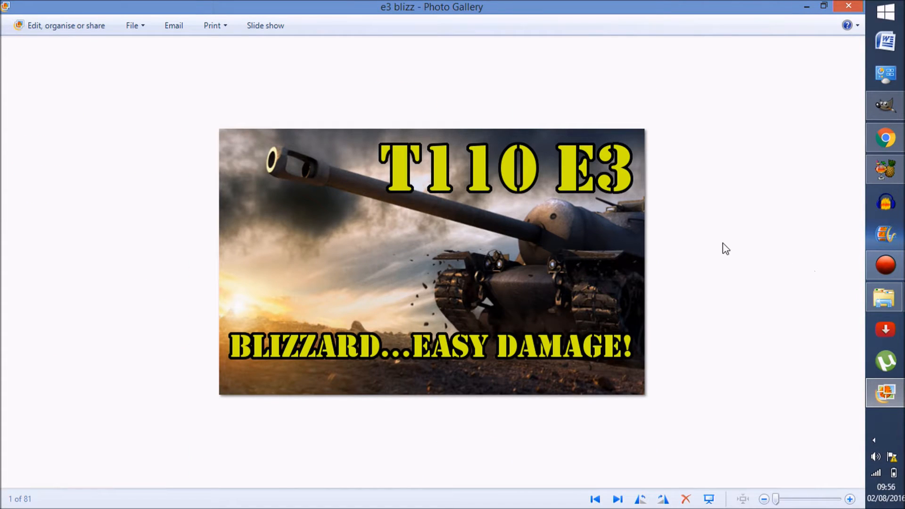
left_click(845, 8)
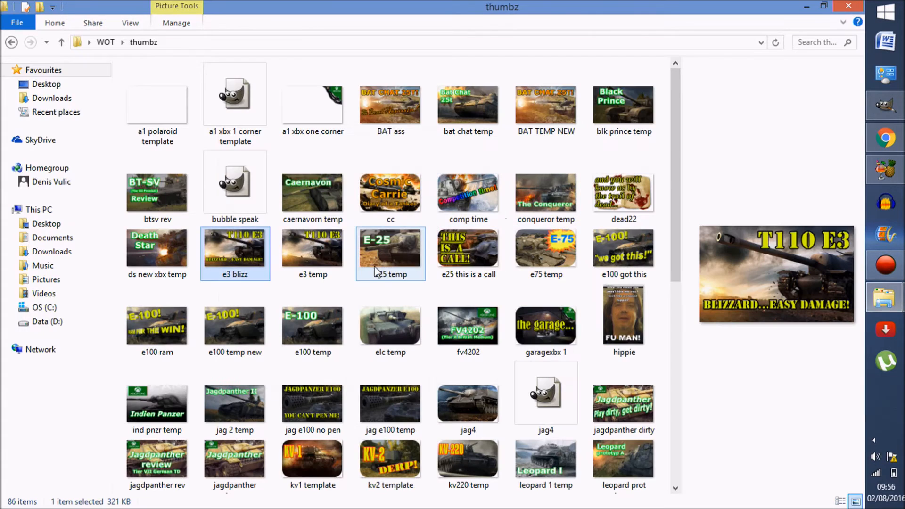
View the jag e100 temp and jag e100 no pen thumbnails at full size, and close the thumbz folder.
scroll(478, 282, "down", 3)
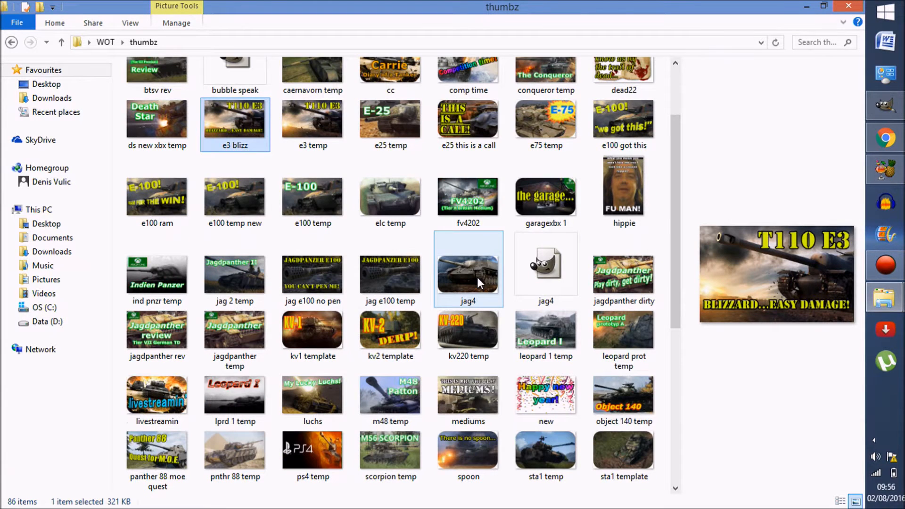
double_click(392, 272)
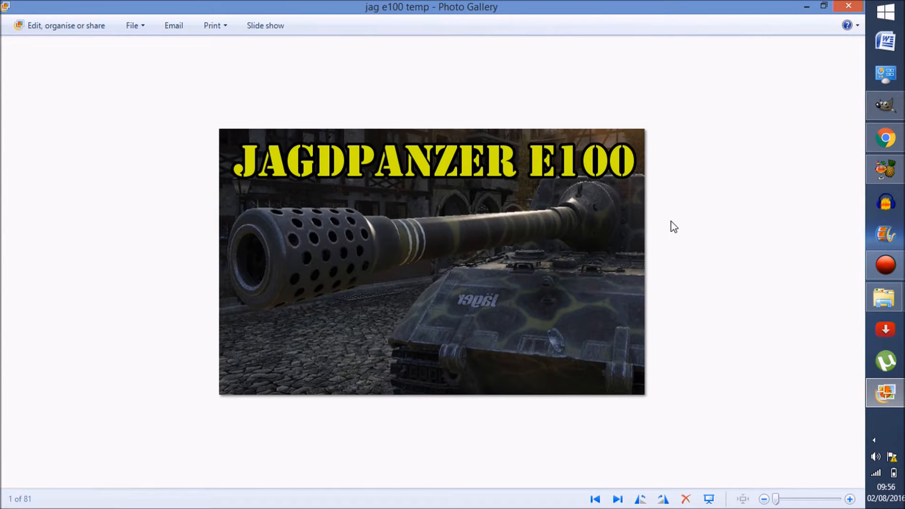
left_click(849, 5)
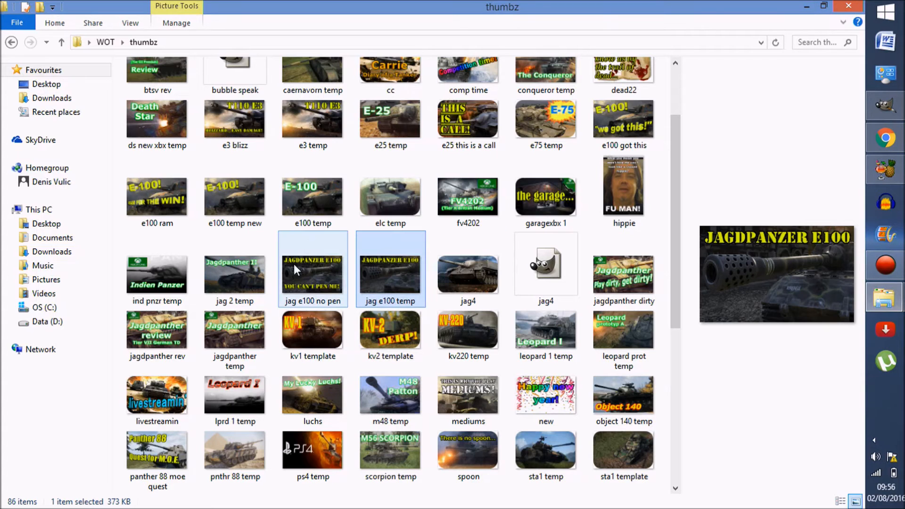
double_click(315, 276)
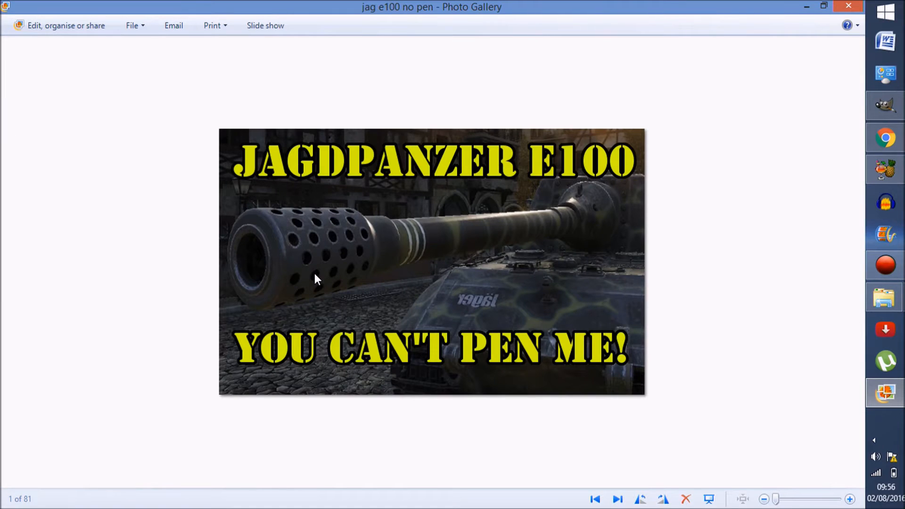
left_click(848, 6)
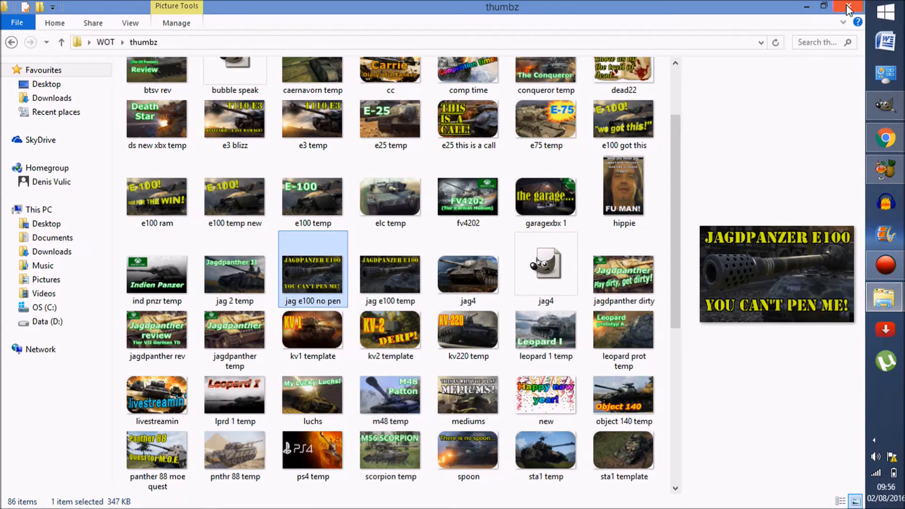
left_click(849, 6)
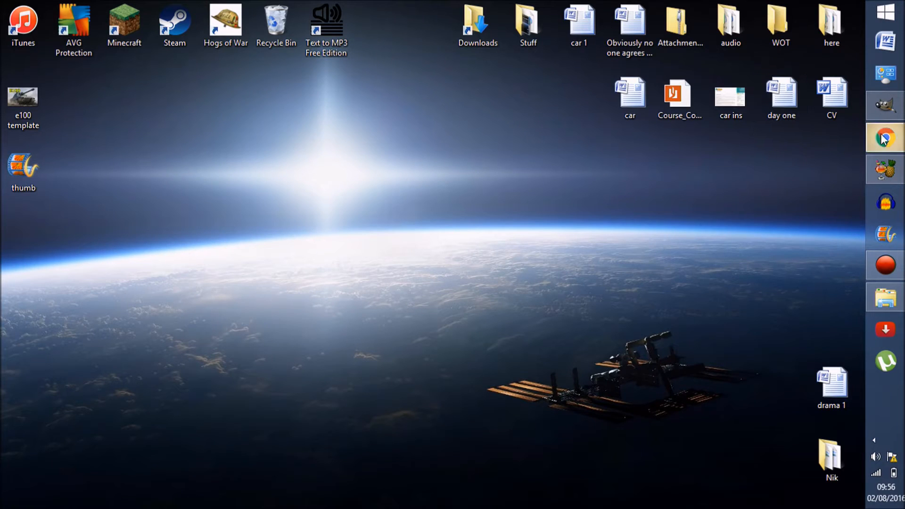
Switch to Chrome and copy the 684 × 280 worldoftanks.com E 100 picture from the "e100 wot" Google image results.
left_click(885, 105)
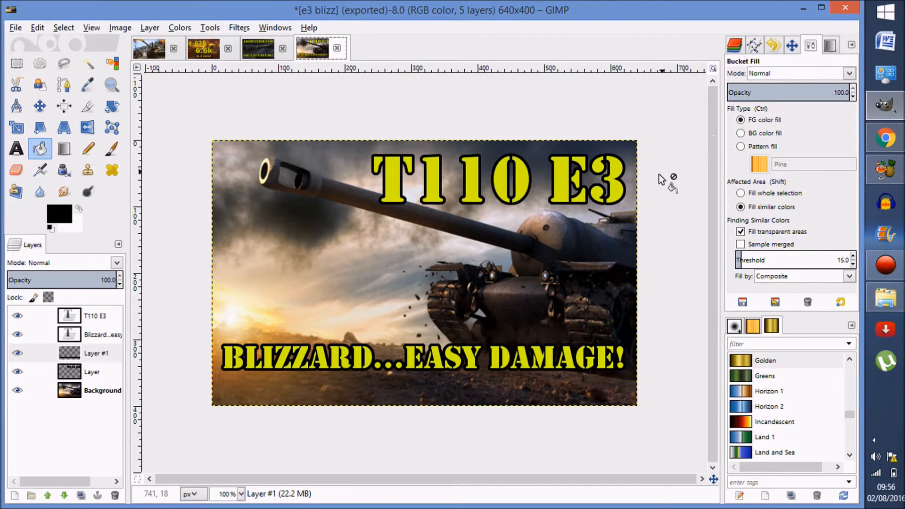
mouse_move(899, 141)
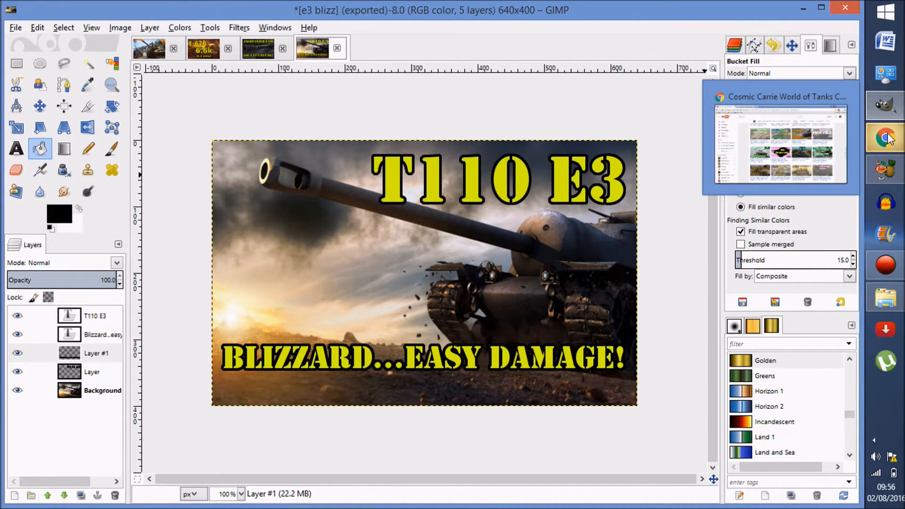
left_click(886, 138)
left_click(189, 8)
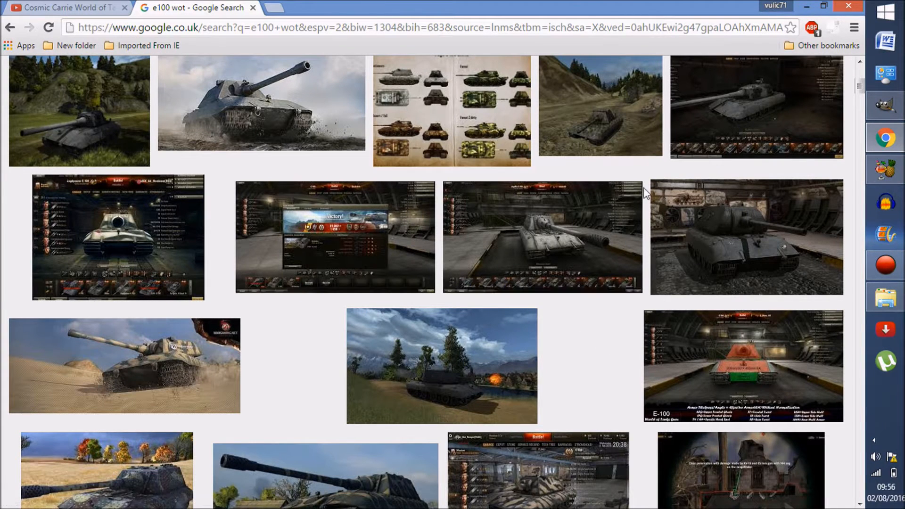
scroll(330, 229, "up", 3)
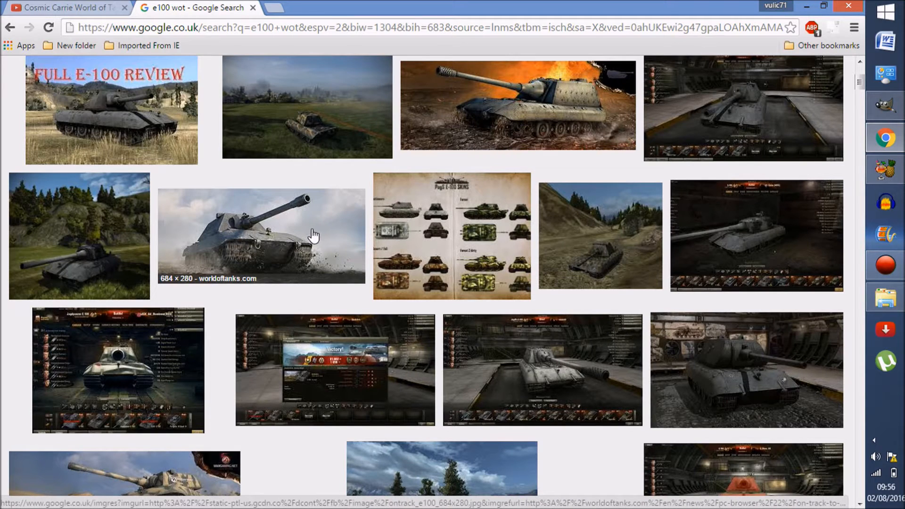
left_click(312, 233)
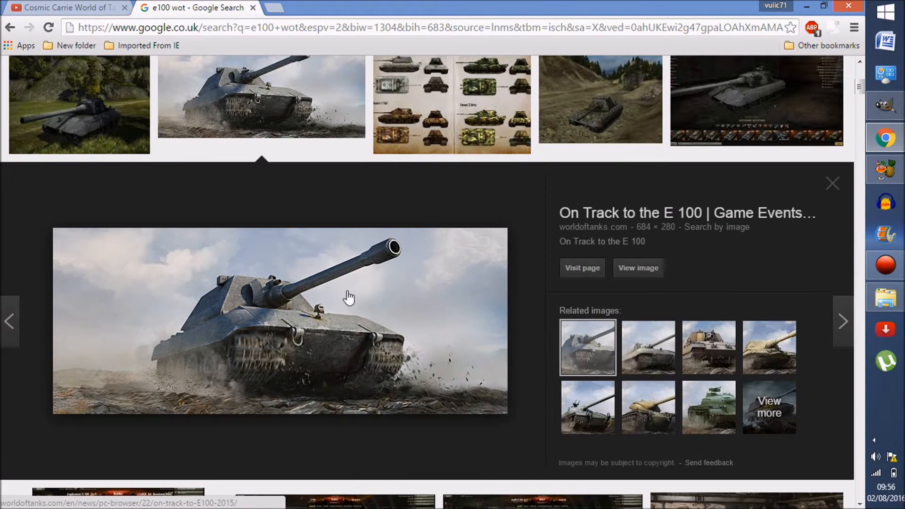
right_click(348, 296)
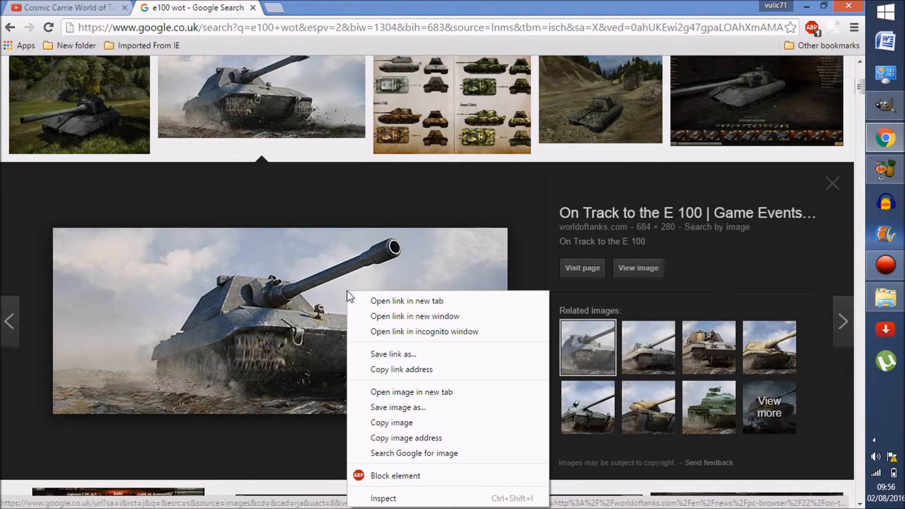
left_click(417, 426)
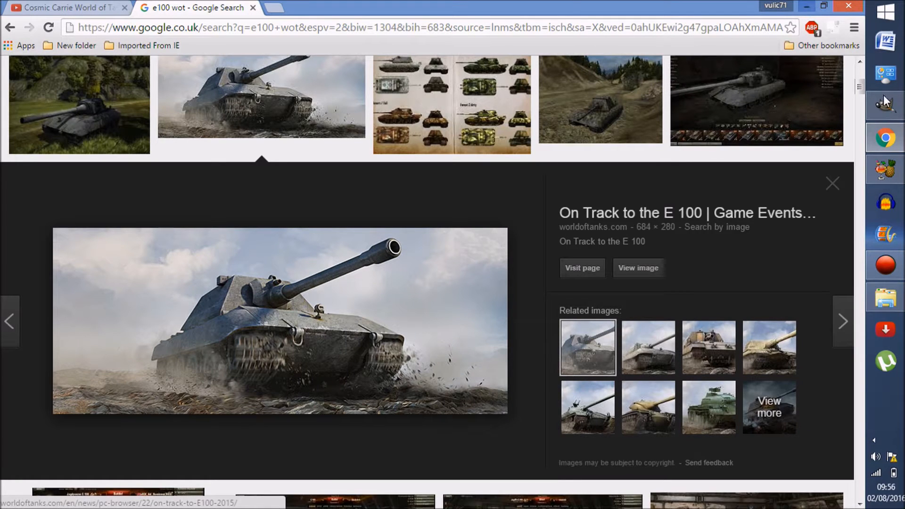
Switch to GIMP, create a new 640 × 400 px image, and paste the copied E 100 picture into it.
left_click(886, 111)
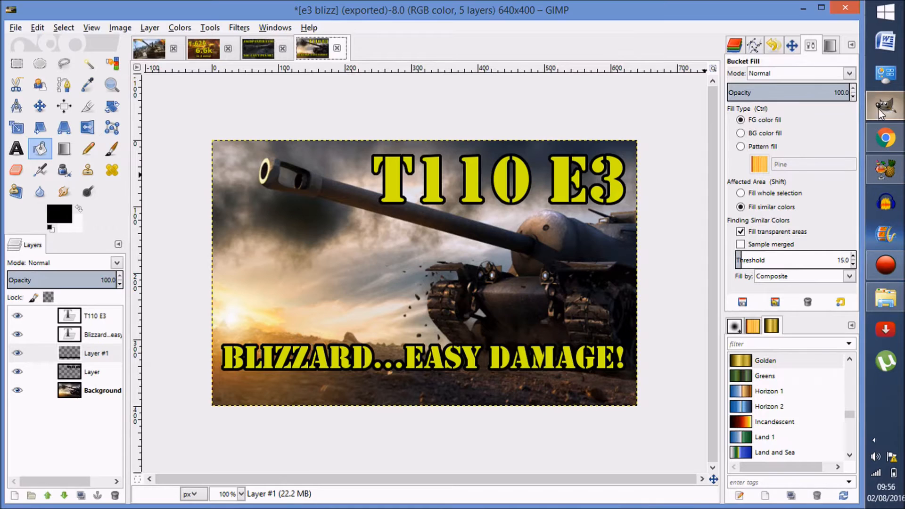
left_click(20, 26)
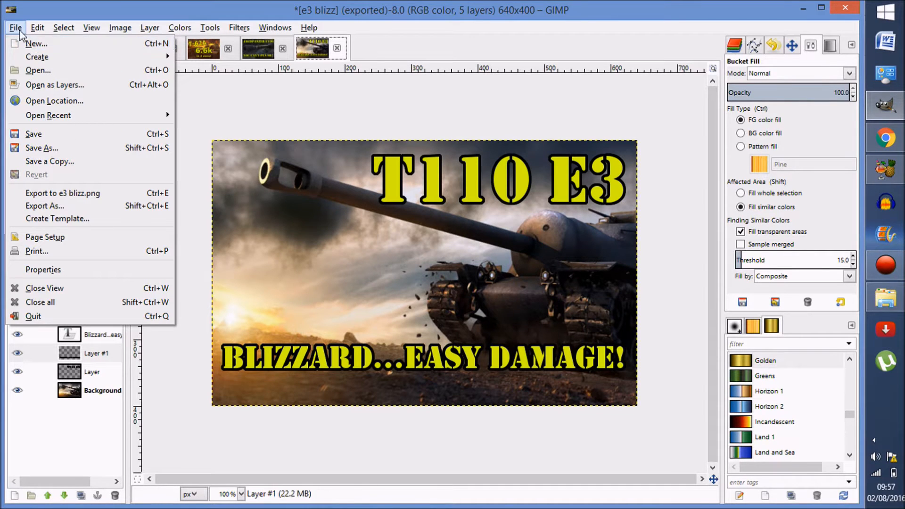
left_click(32, 43)
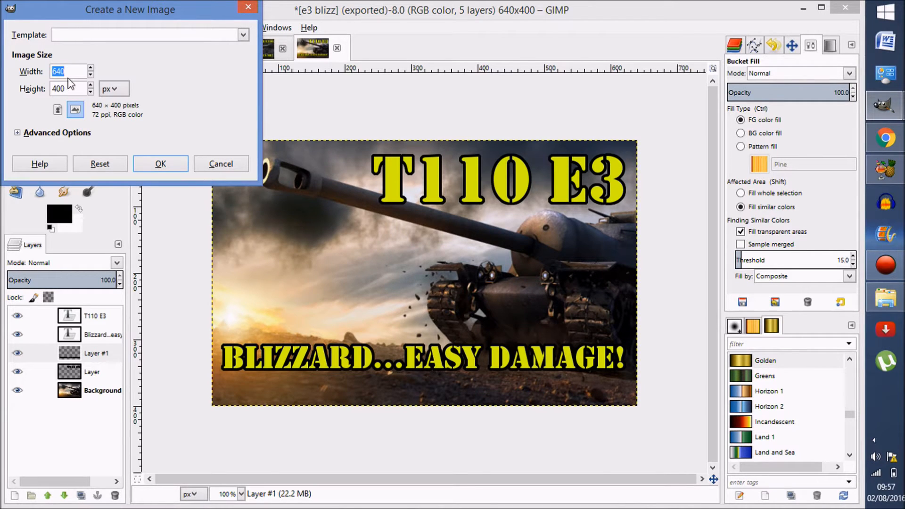
left_click(172, 165)
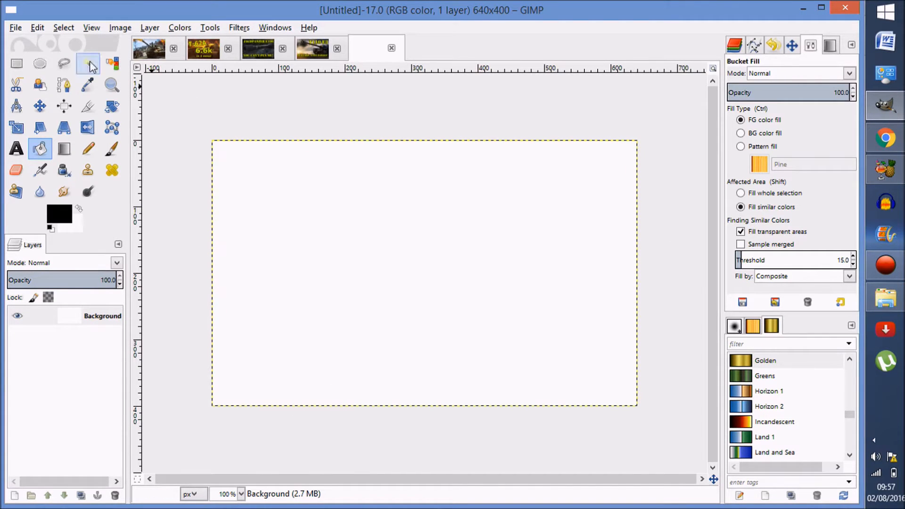
left_click(37, 29)
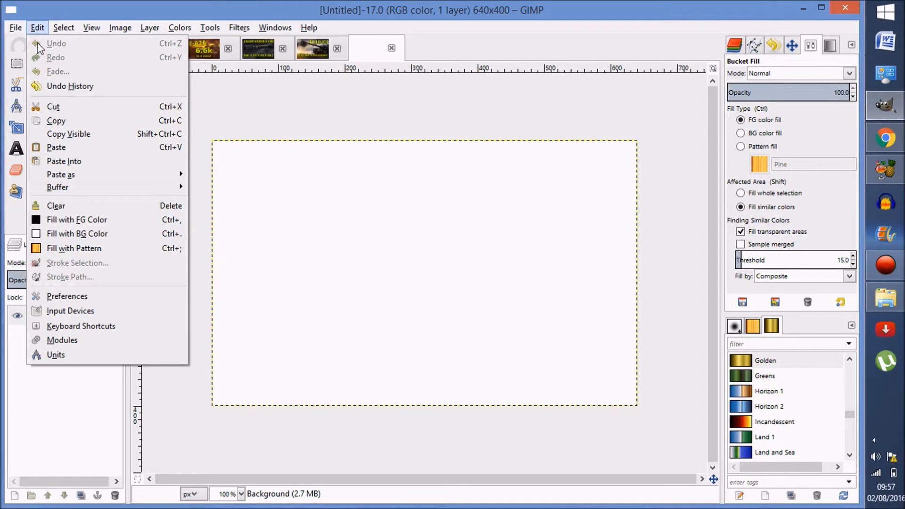
left_click(56, 148)
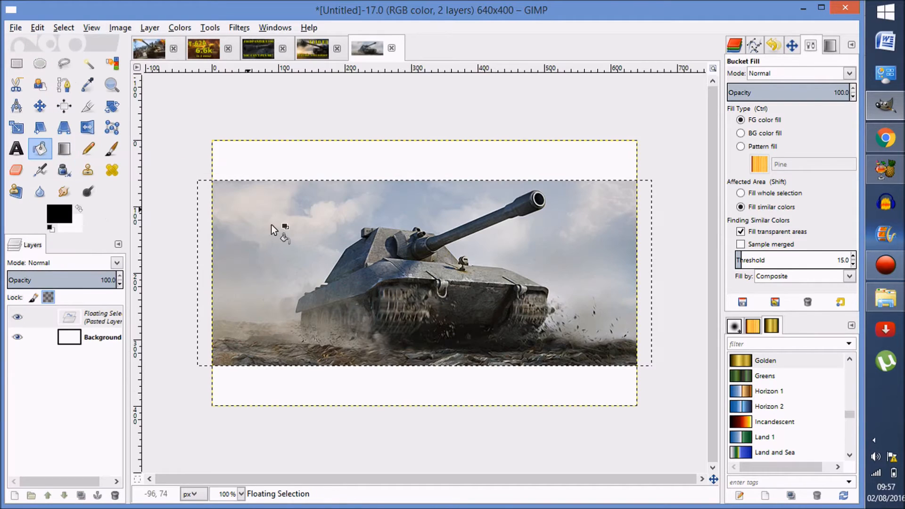
Reposition the pasted E 100 picture and scale it up to about 854 × 413 px to cover the whole canvas.
left_click(21, 131)
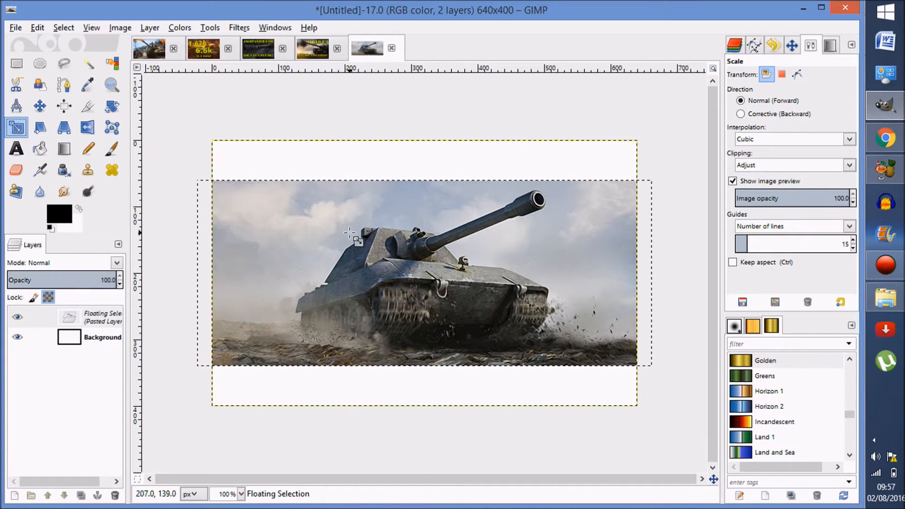
left_click(313, 232)
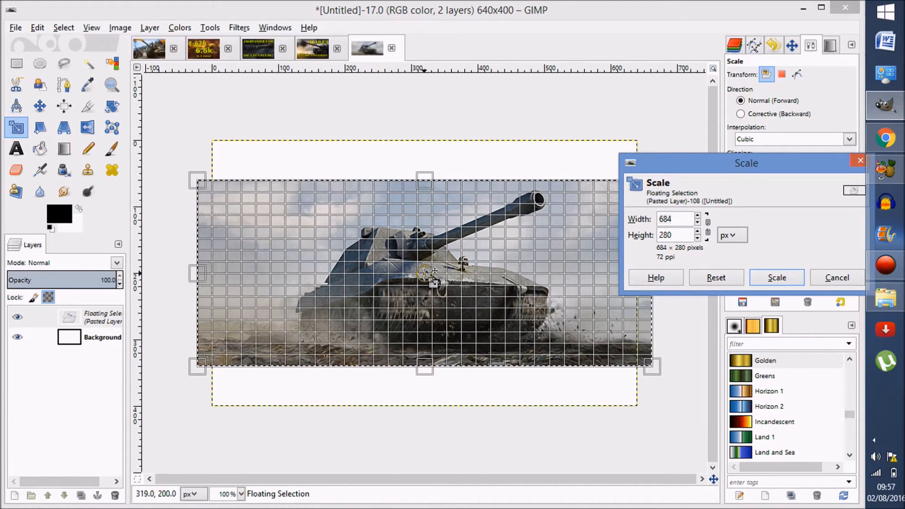
mouse_move(425, 274)
left_mouse_down()
mouse_move(410, 243)
mouse_move(396, 270)
mouse_move(432, 265)
left_mouse_up()
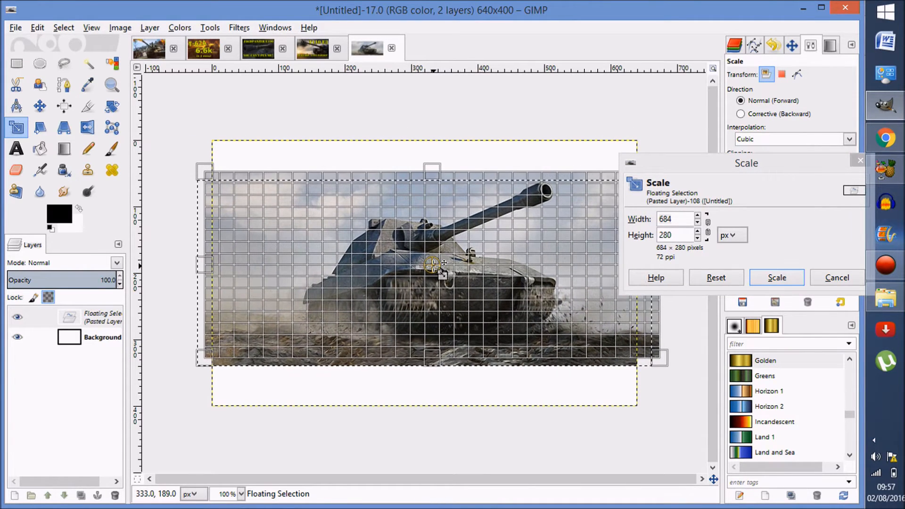
left_click_drag(271, 214, 225, 176)
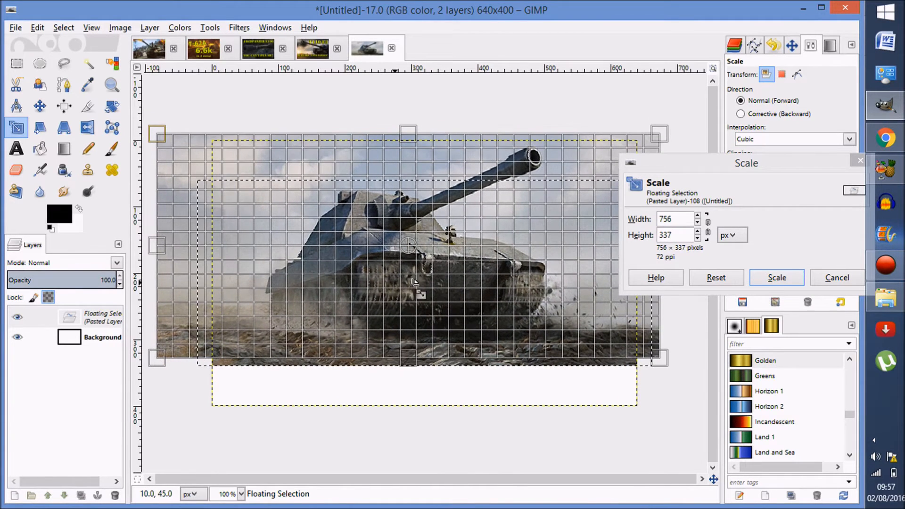
left_click_drag(533, 328, 590, 366)
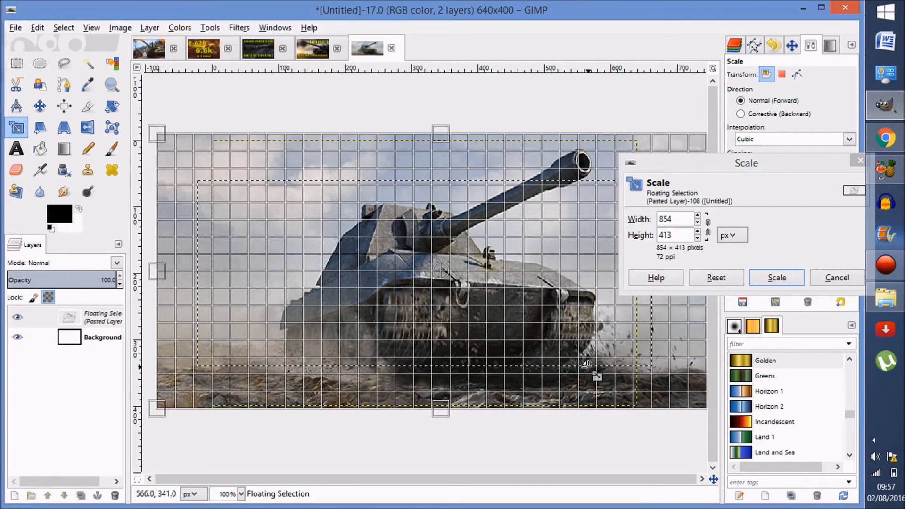
left_click(777, 279)
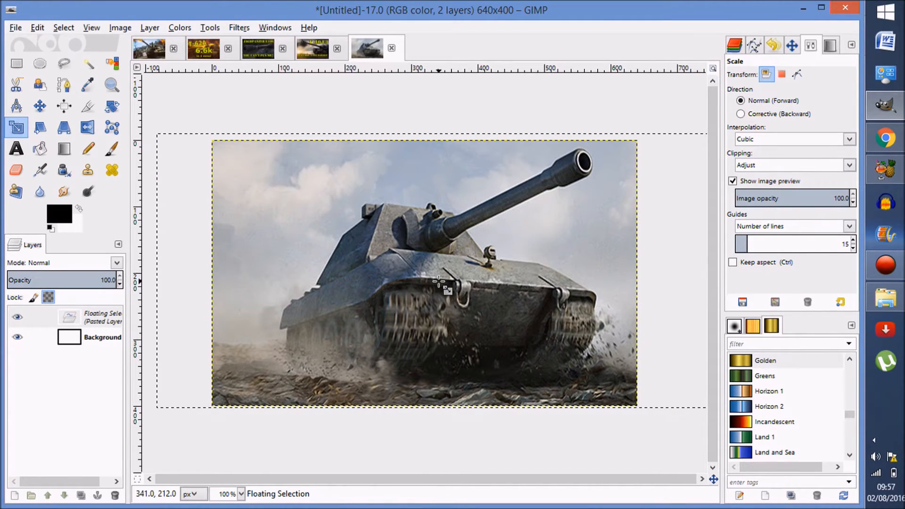
Scale the floating E 100 picture again to about 946 × 422 px so the tank fills more of the canvas.
left_click(439, 283)
left_click_drag(525, 273, 597, 278)
left_click_drag(313, 273, 281, 268)
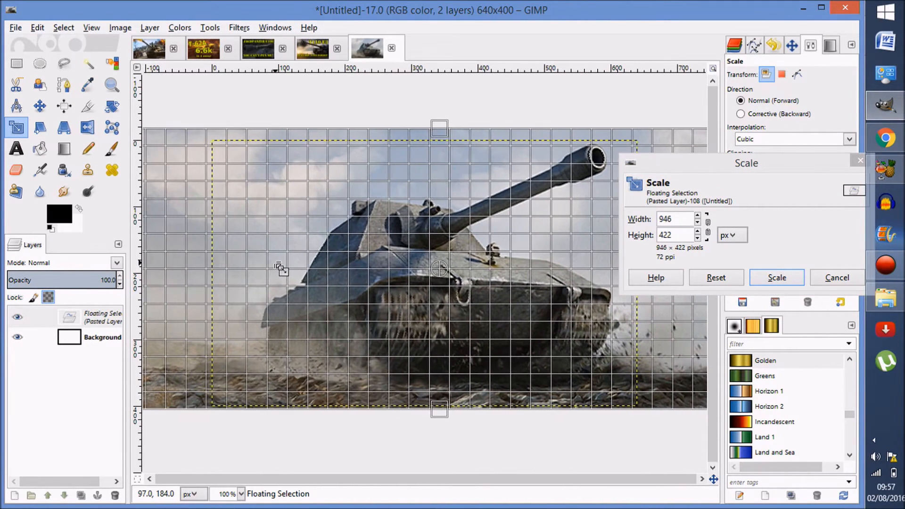
left_click(765, 276)
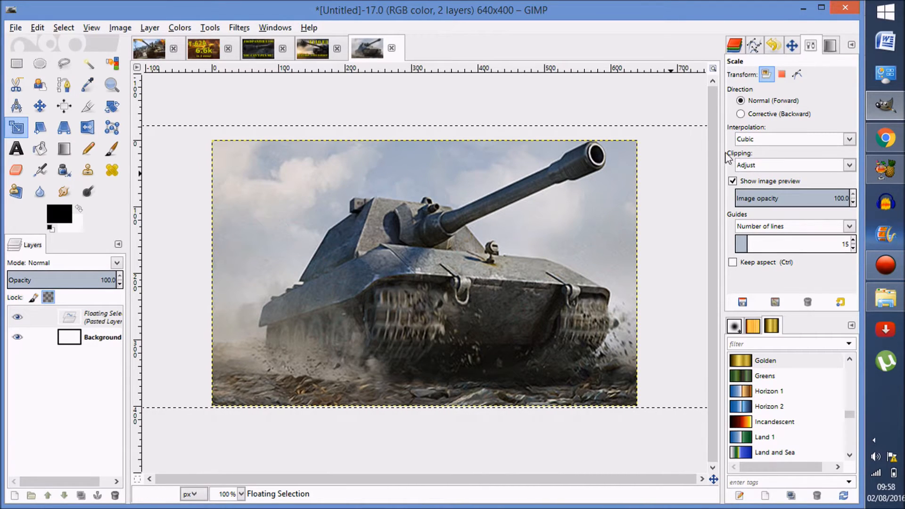
left_click(738, 47)
left_click(754, 46)
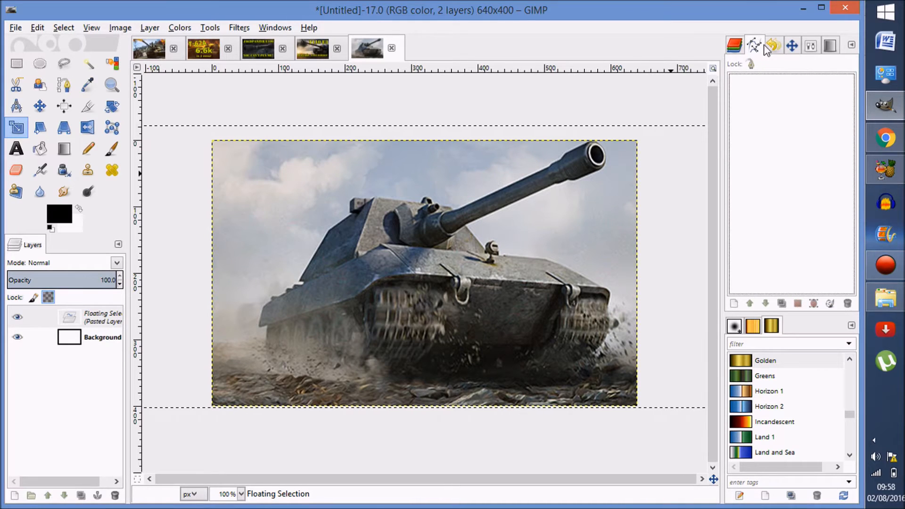
left_click(774, 46)
left_click(736, 47)
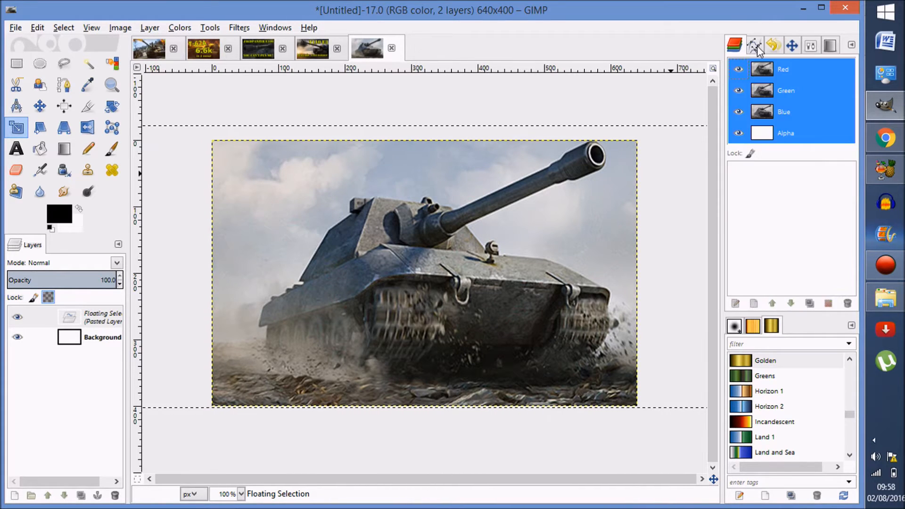
left_click(755, 46)
left_click(774, 47)
left_click(793, 46)
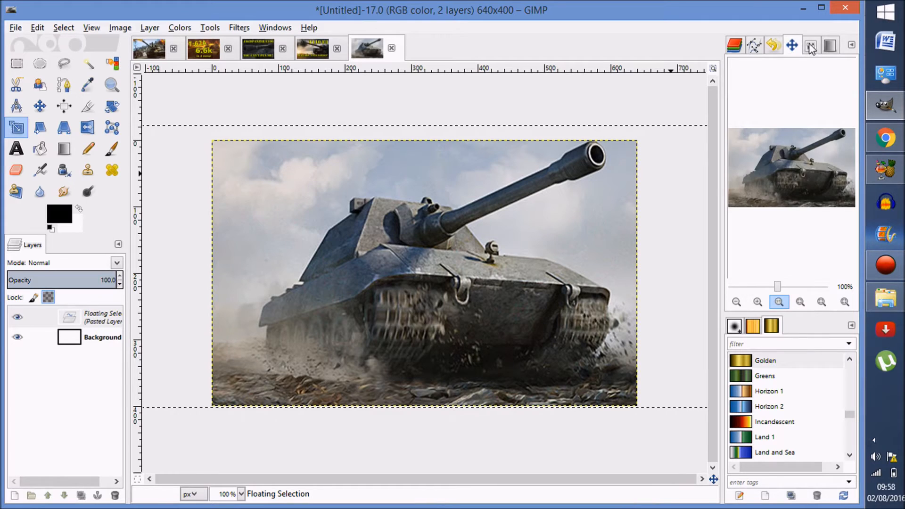
left_click(811, 46)
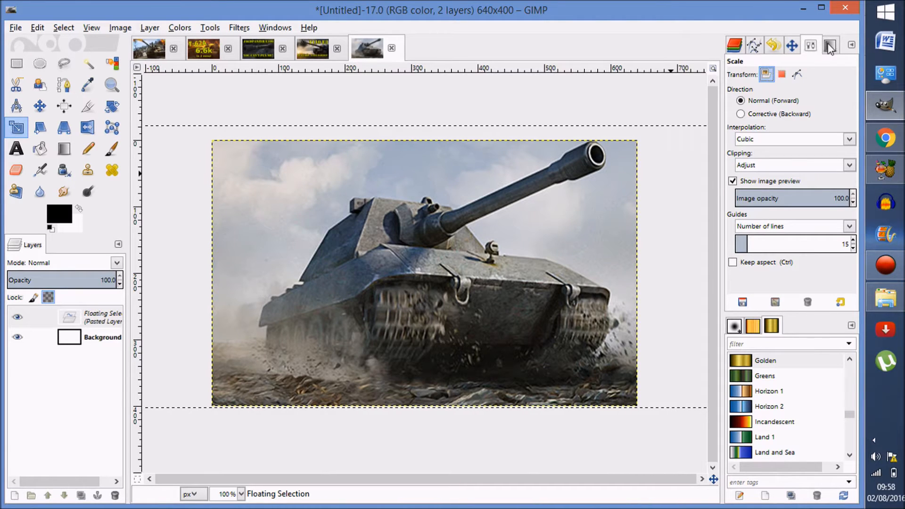
left_click(830, 46)
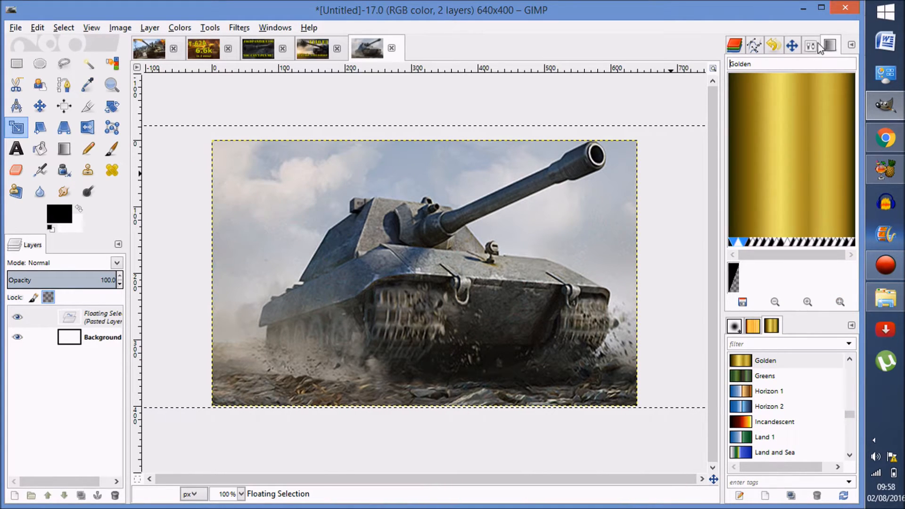
left_click(812, 47)
left_click(793, 46)
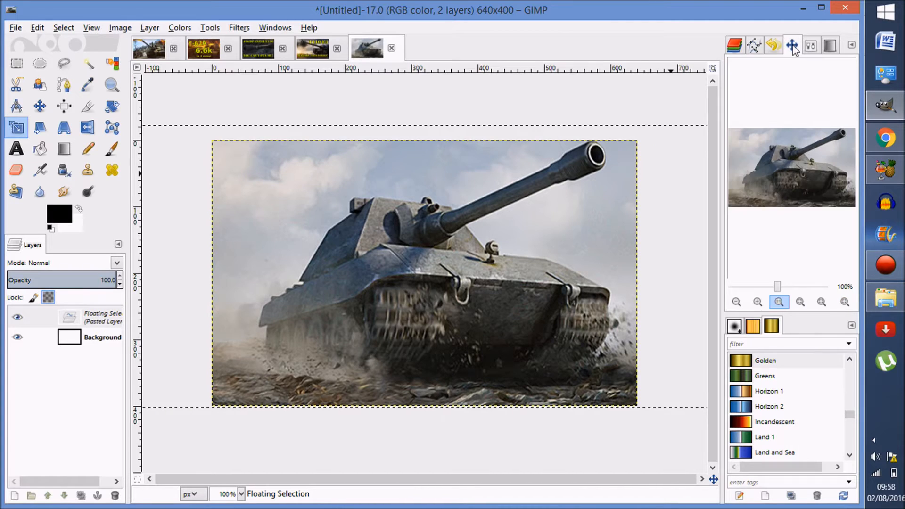
left_click(776, 47)
left_click(754, 47)
left_click(734, 47)
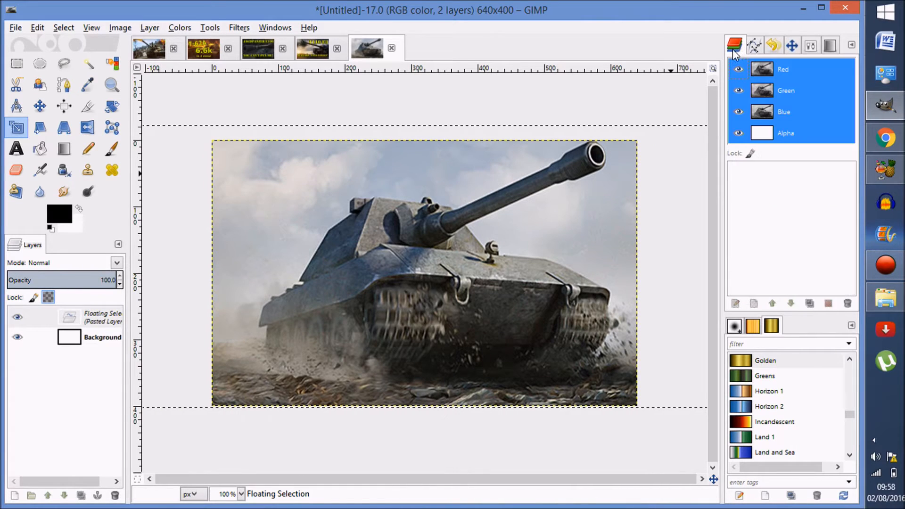
Add a text box about 297 × 152 px over the picture's upper-left area and enter "E100" in Arial Heavy.
left_click(18, 154)
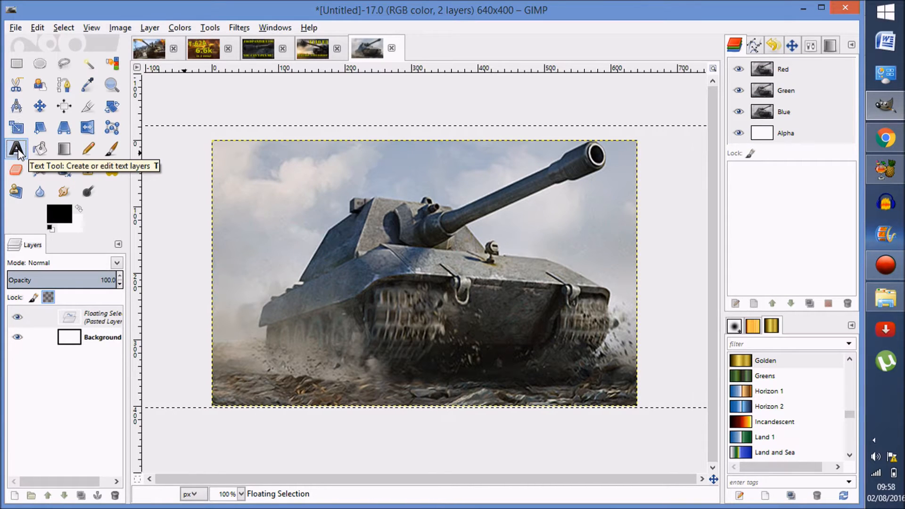
left_click(812, 47)
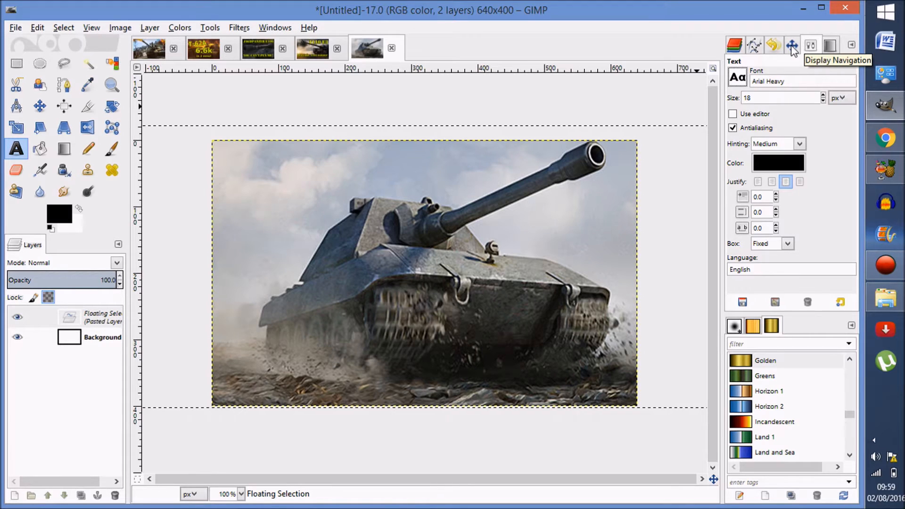
mouse_move(793, 49)
left_mouse_down()
mouse_move(798, 75)
mouse_move(346, 228)
mouse_move(157, 313)
mouse_move(140, 292)
mouse_move(68, 290)
mouse_move(570, 145)
mouse_move(780, 60)
mouse_move(792, 41)
mouse_move(59, 264)
mouse_move(119, 236)
mouse_move(892, 38)
mouse_move(818, 36)
mouse_move(807, 53)
left_mouse_up()
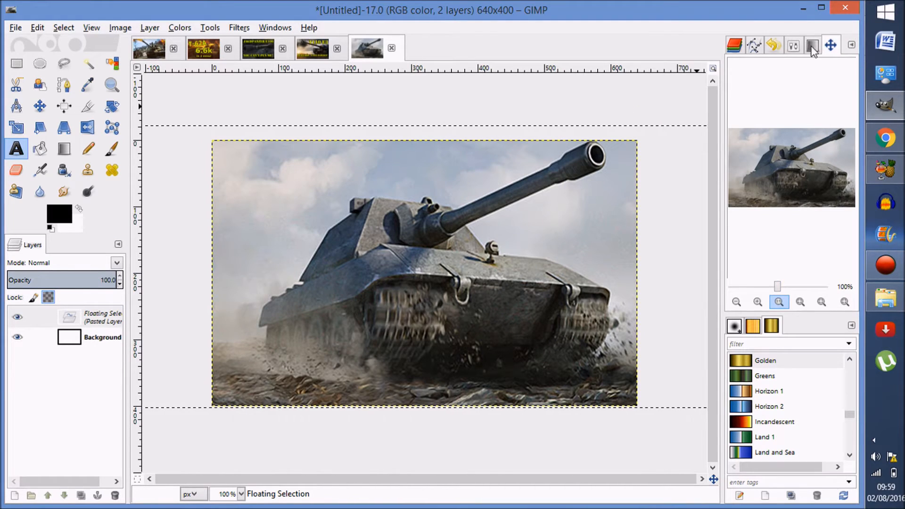
left_click(810, 48)
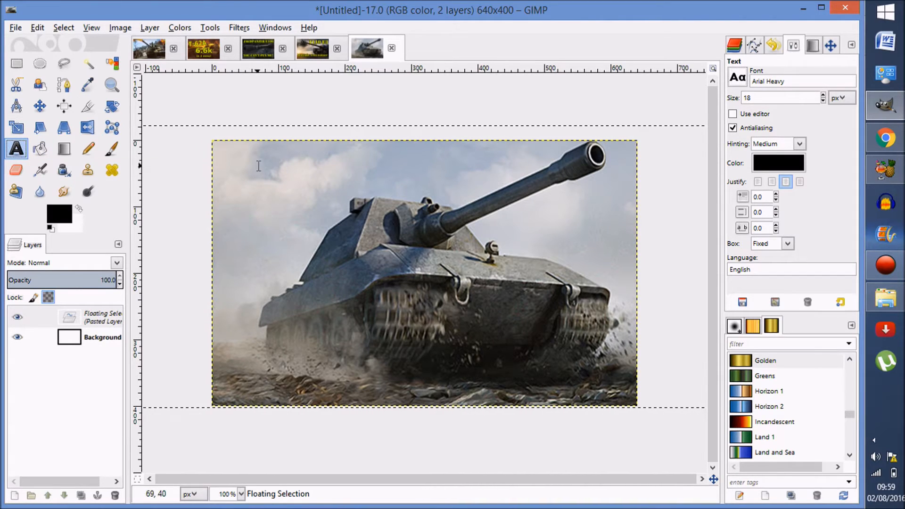
left_click_drag(244, 165, 441, 265)
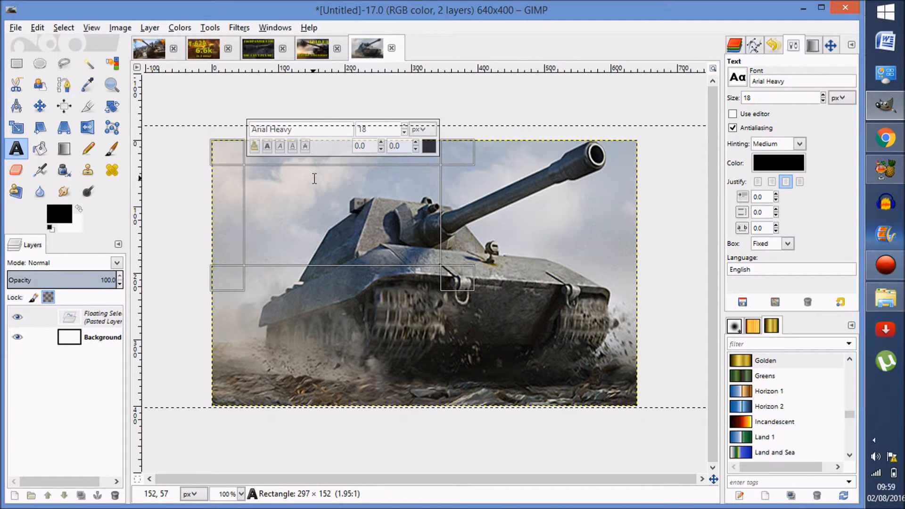
type("E")
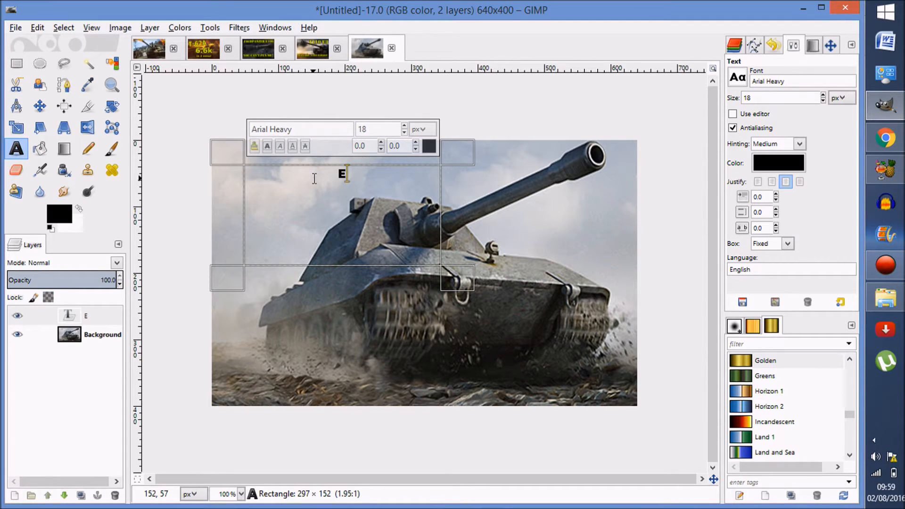
type("100")
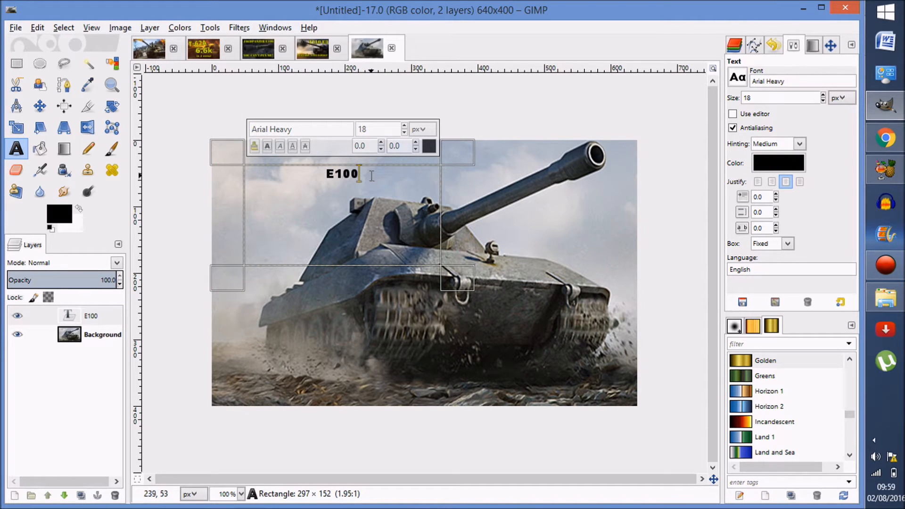
Recolor the whole E100 text to the yellow e2f608 and set its size to 29 px.
left_click_drag(363, 175, 323, 175)
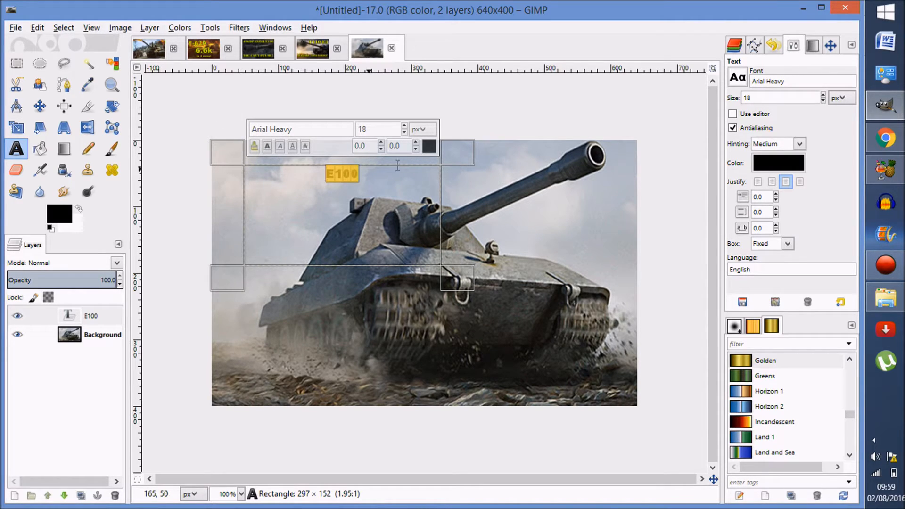
left_click(428, 146)
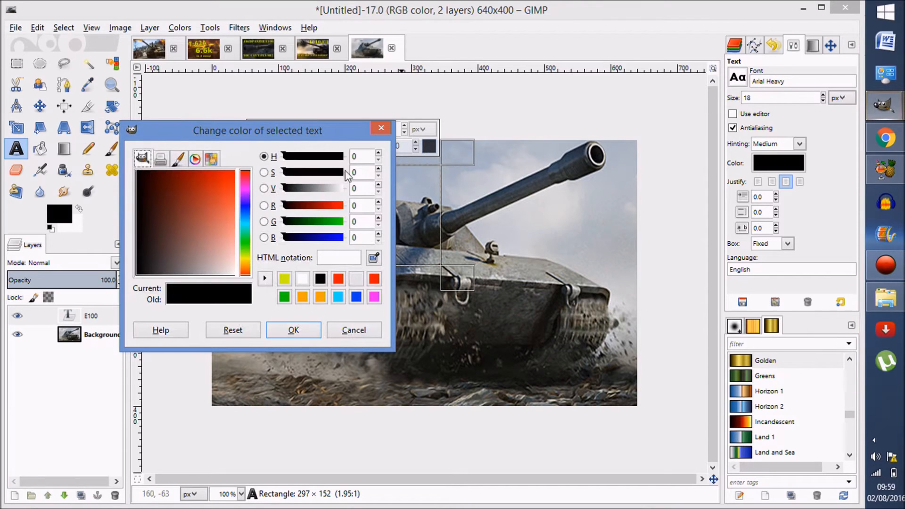
left_click(285, 279)
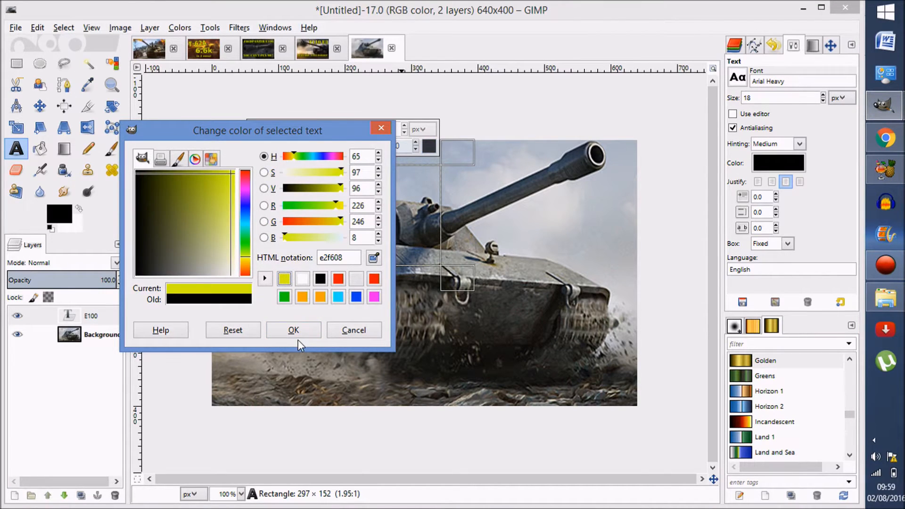
left_click(293, 331)
left_click(404, 126)
left_click(405, 126)
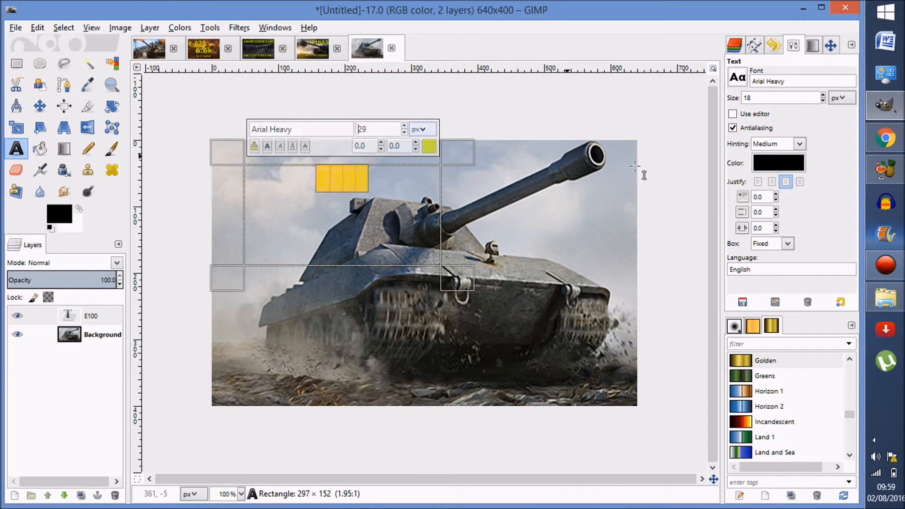
Try left, right and filled justification on the E100 text and return it to centered.
left_click(758, 182)
left_click(771, 181)
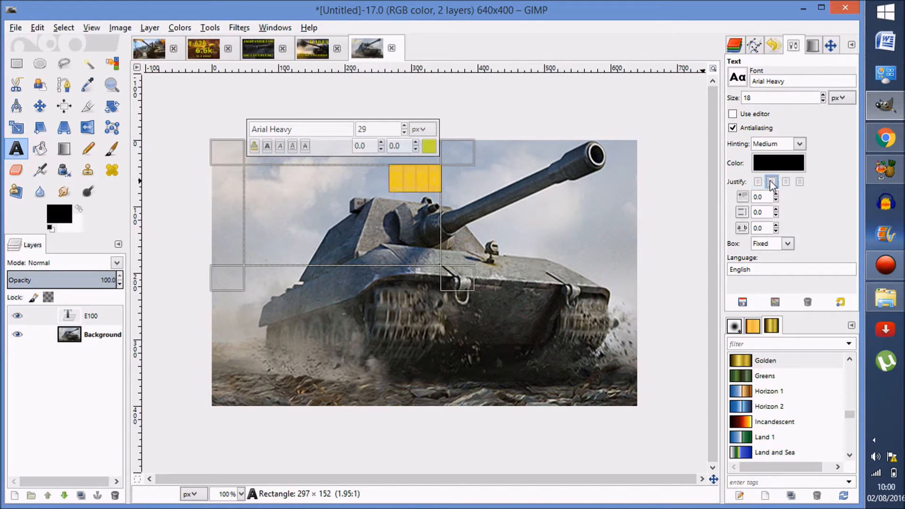
left_click(802, 183)
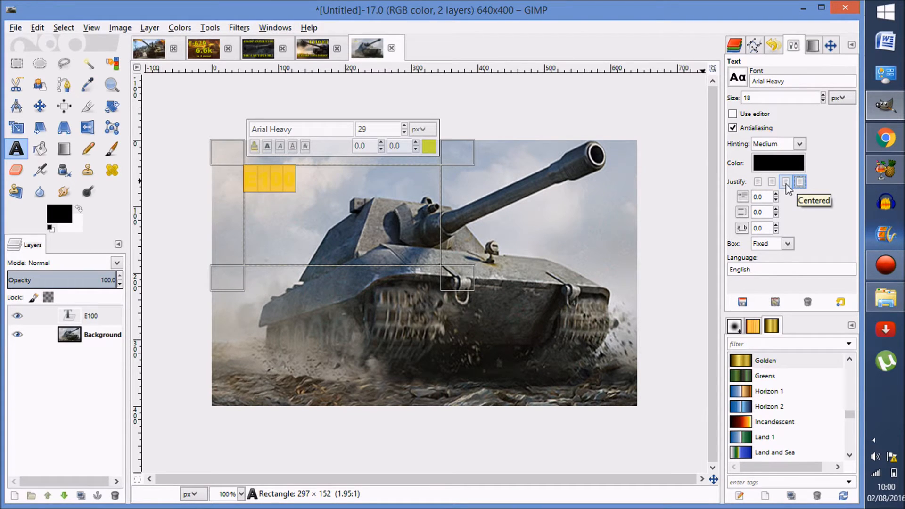
left_click(786, 183)
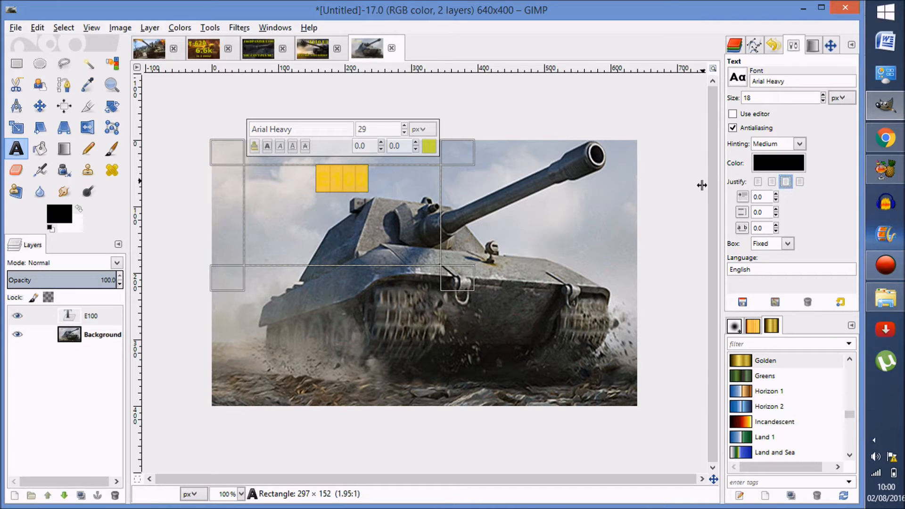
Enlarge the E100 text to 101 px and resize its text box to about 311 × 171 px.
left_click(404, 125)
left_click_drag(405, 128, 404, 128)
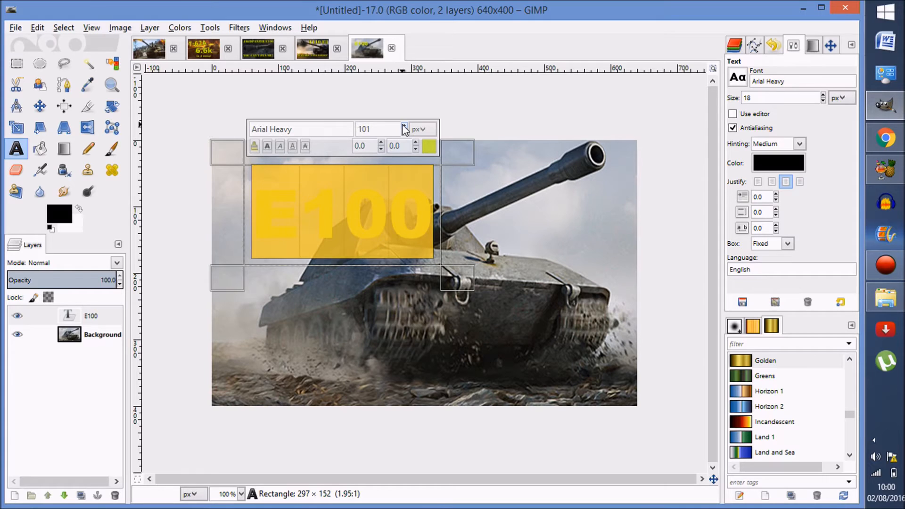
left_click_drag(465, 149, 474, 141)
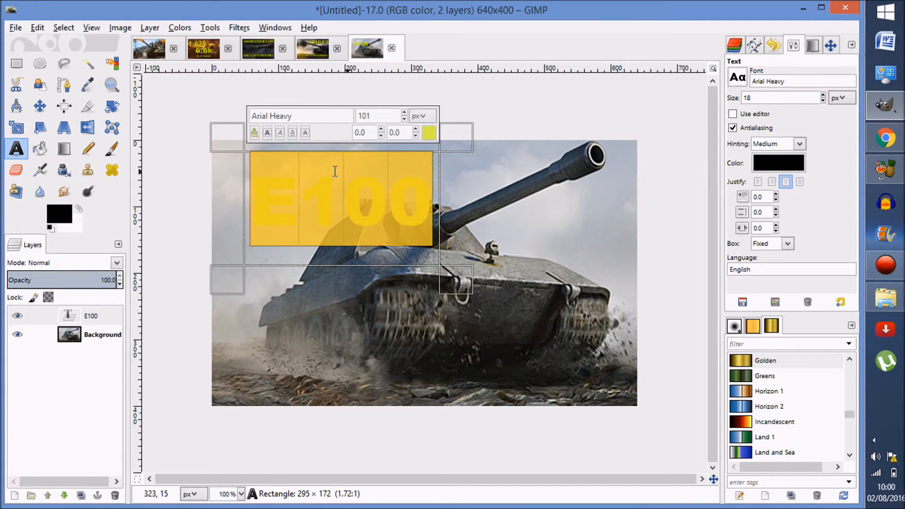
left_click_drag(230, 144, 224, 147)
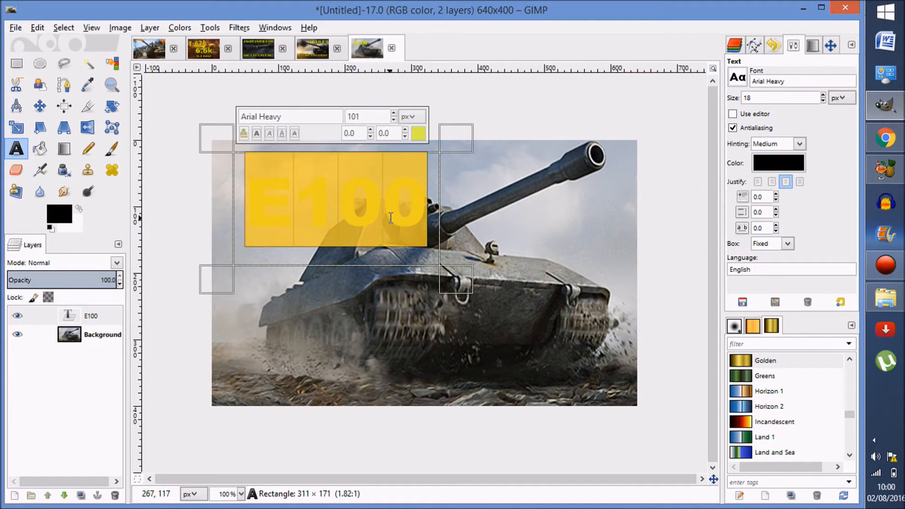
left_click(383, 202)
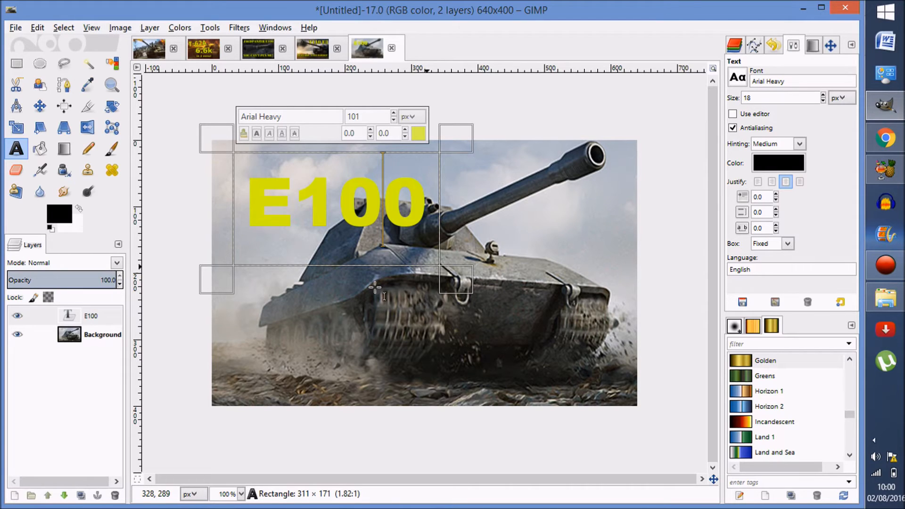
Create a selection of the lettering from the alpha of the E100 text layer.
left_click(98, 336)
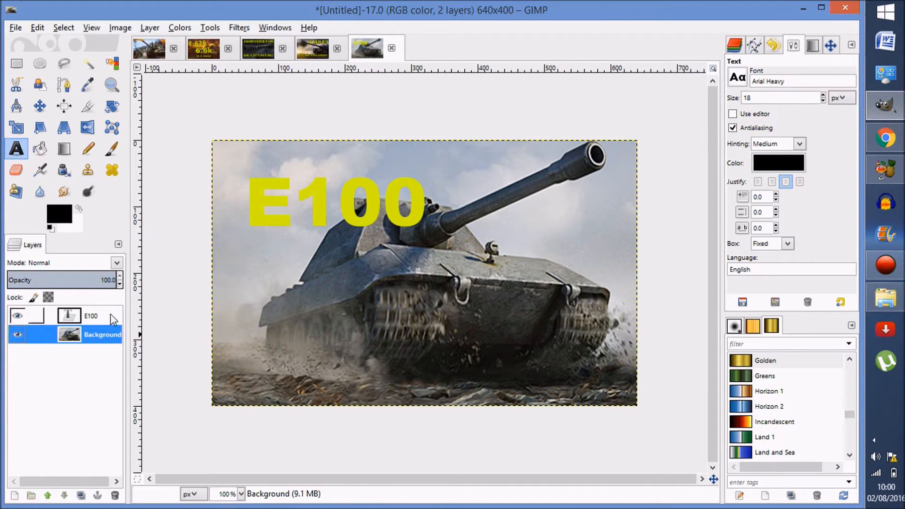
left_click(111, 319)
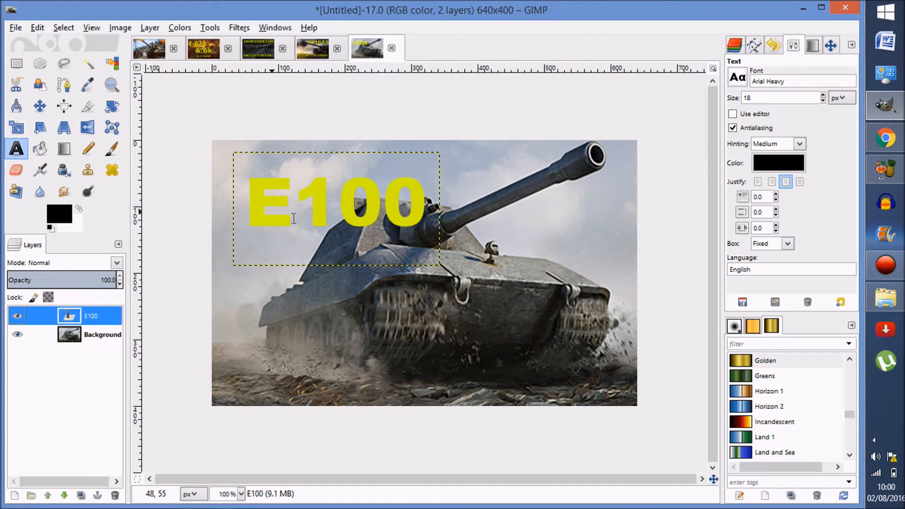
right_click(52, 316)
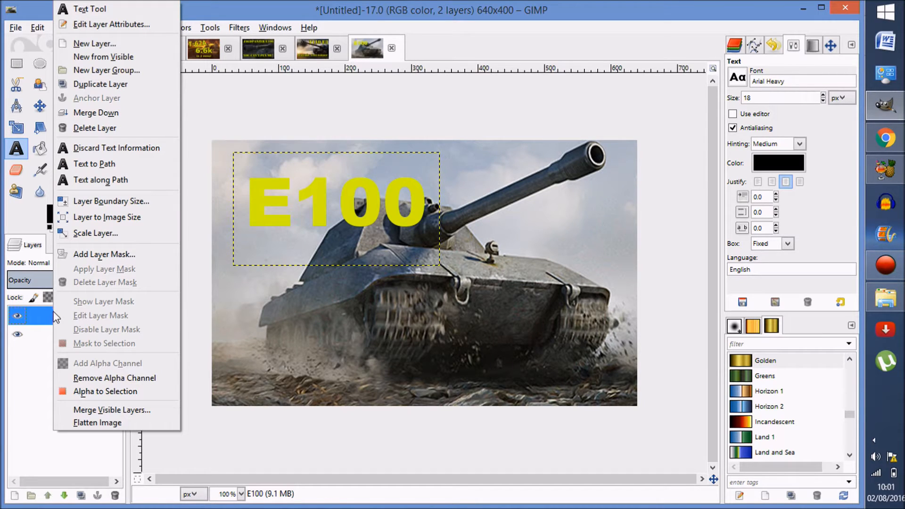
left_click(84, 392)
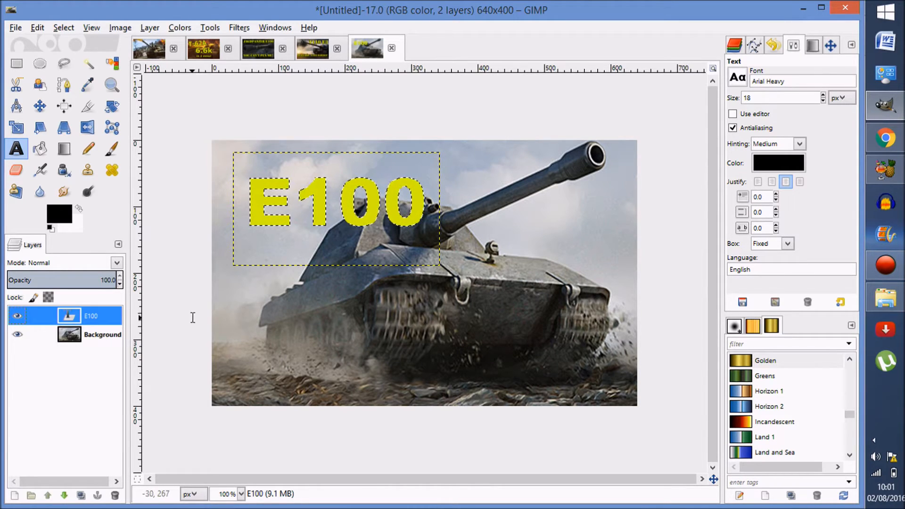
Add a transparent 640 × 400 px layer named "Layer" above the E100 text layer and make it active.
left_click(16, 495)
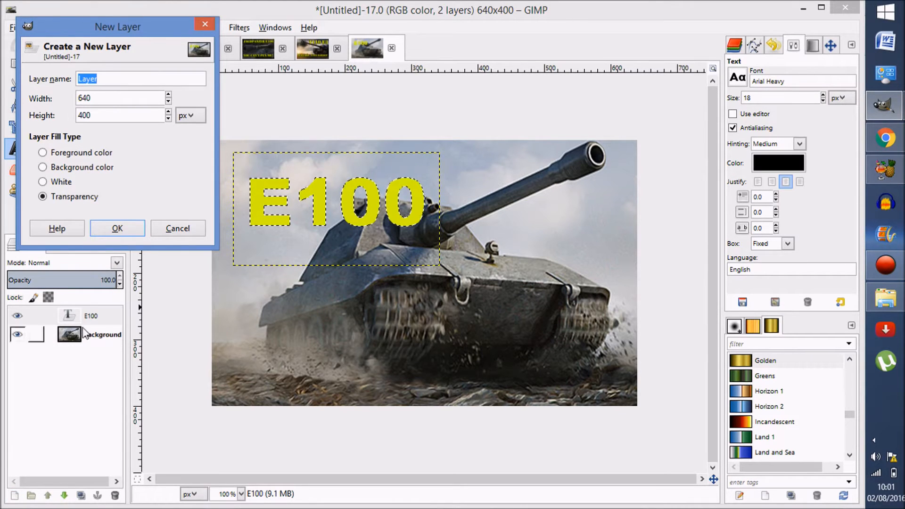
left_click(117, 228)
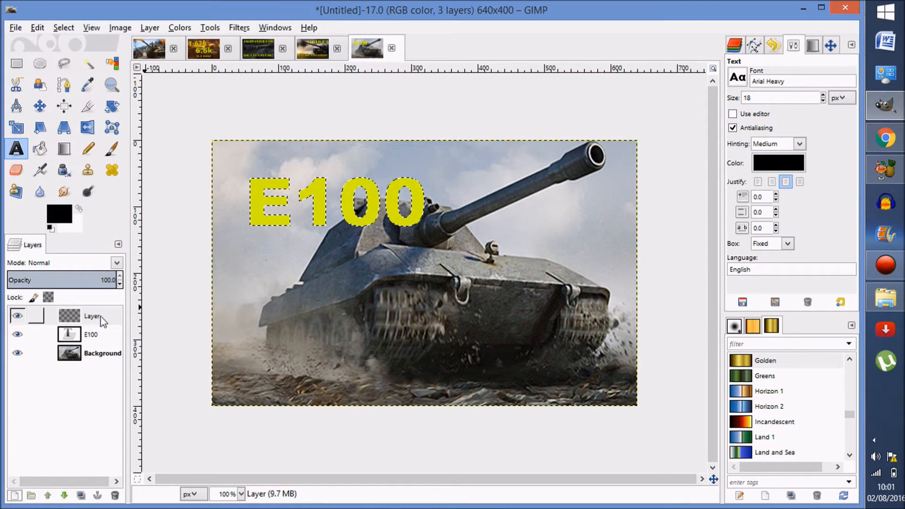
left_click(104, 333)
left_click(53, 318)
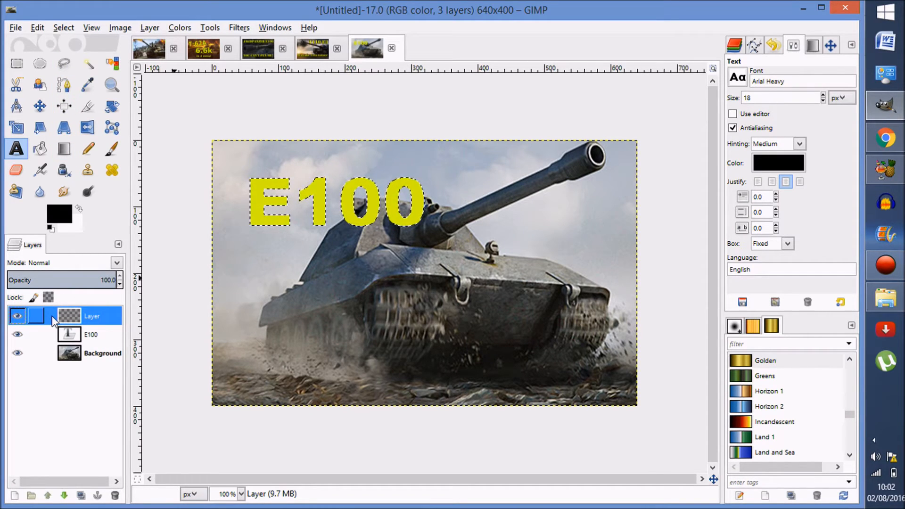
Grow the selection around the E100 lettering by 4 px and check its outline up close.
left_click(63, 28)
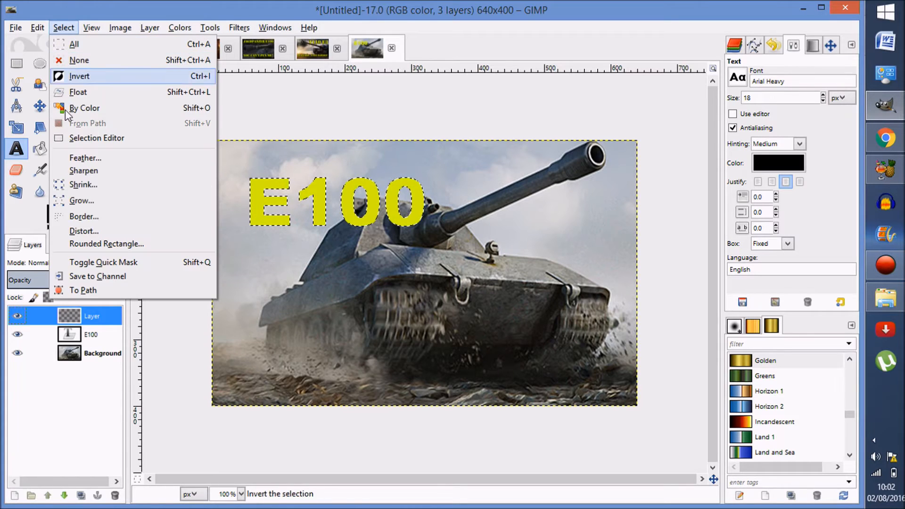
left_click(81, 201)
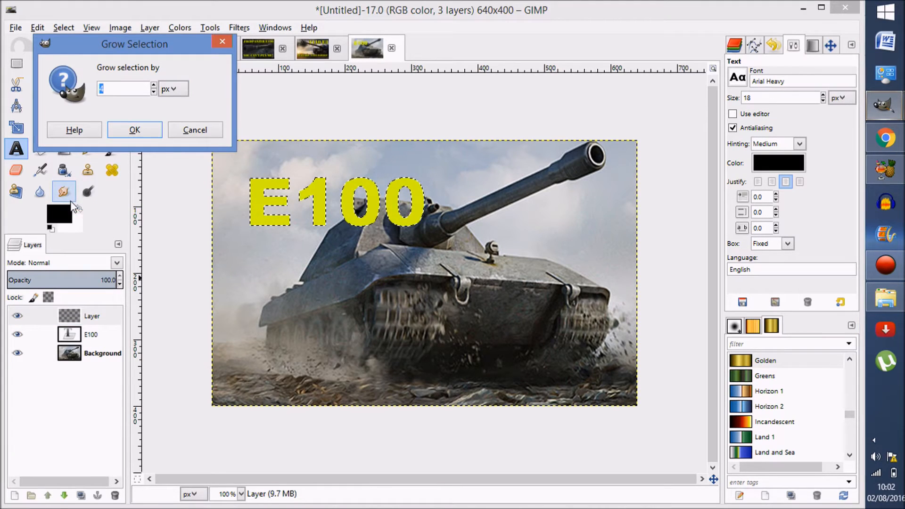
left_click(135, 130)
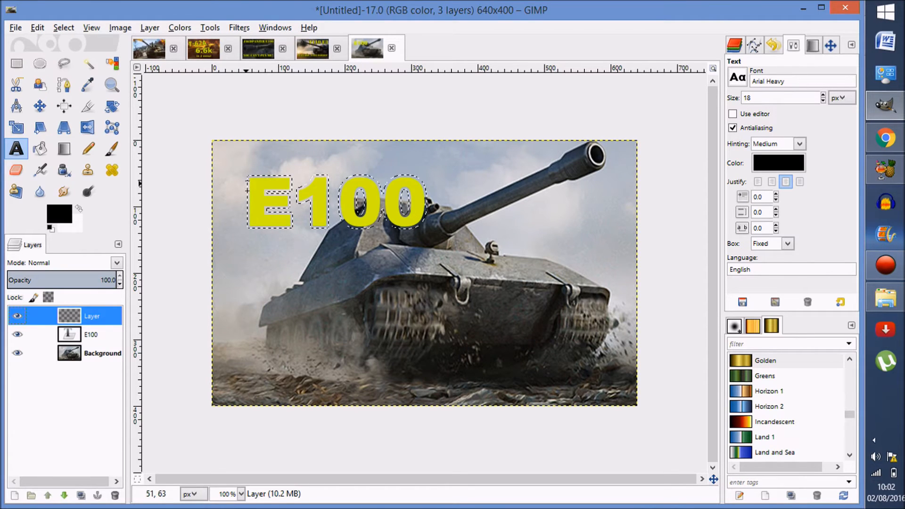
left_click(241, 494)
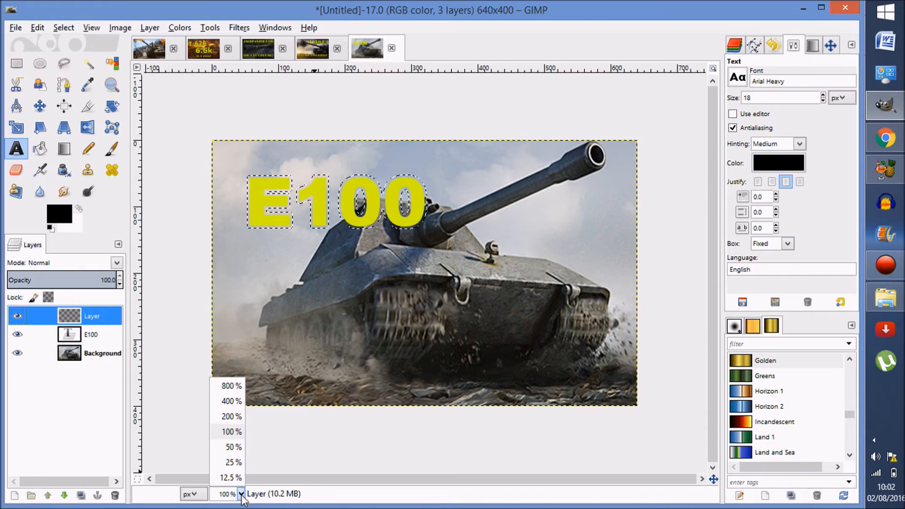
left_click(229, 417)
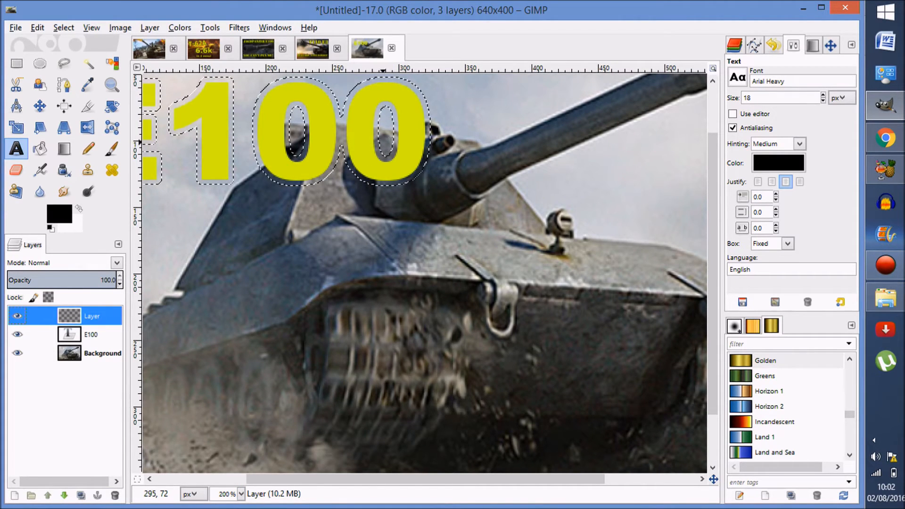
left_click(239, 495)
left_click(225, 434)
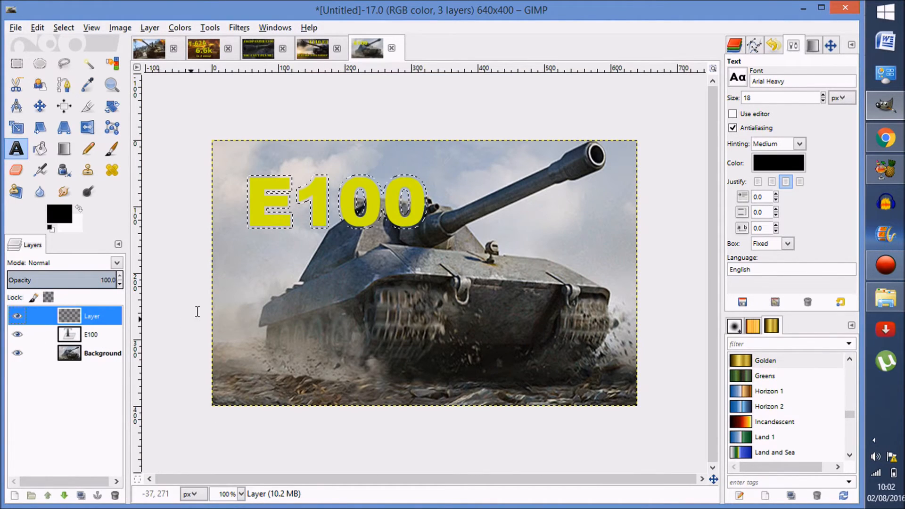
Fill the grown E100 selection on the new layer with black using Bucket Fill.
left_click(118, 319)
left_click(41, 149)
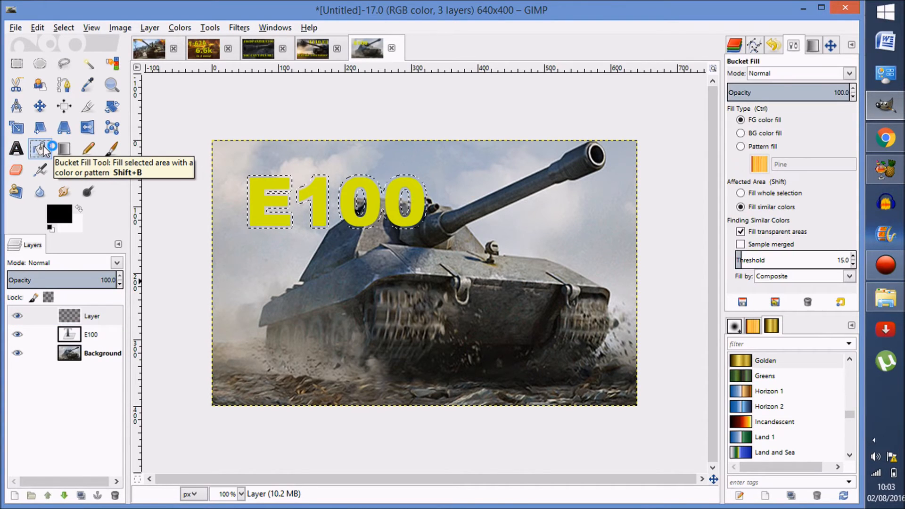
left_click(54, 217)
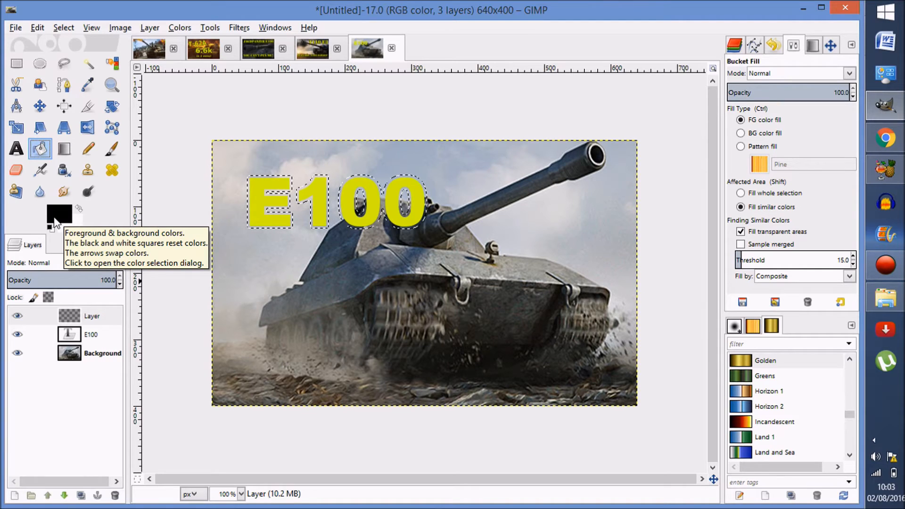
left_click(56, 221)
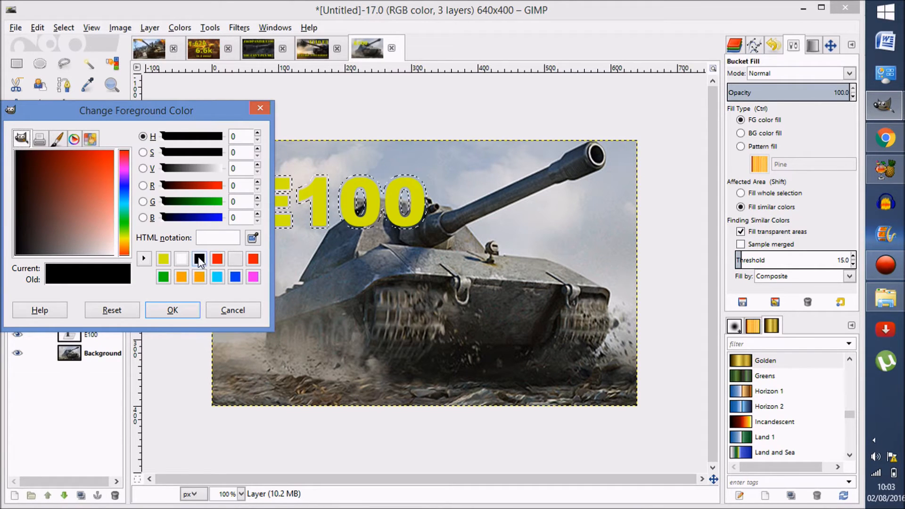
left_click(183, 311)
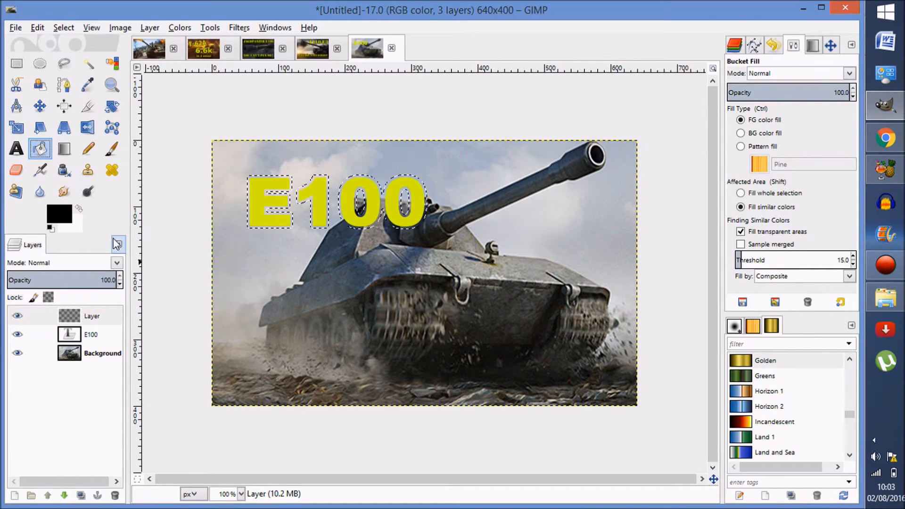
left_click(255, 198)
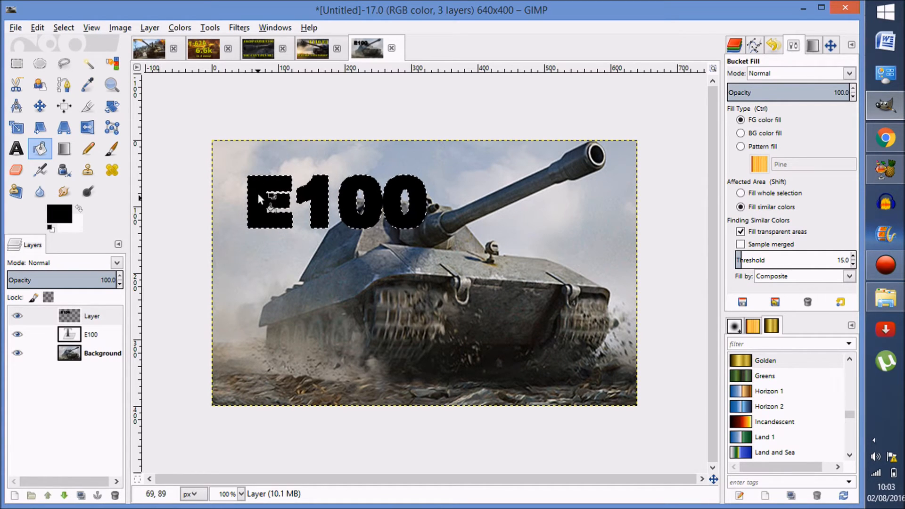
left_click(276, 188)
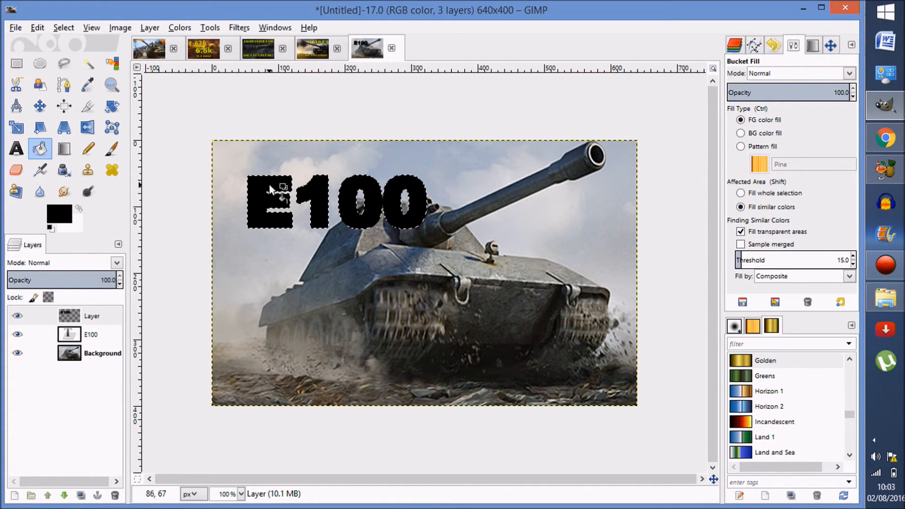
Move the black outline layer below the E100 text layer and clear the selection.
left_click(94, 317)
left_click_drag(94, 318, 96, 342)
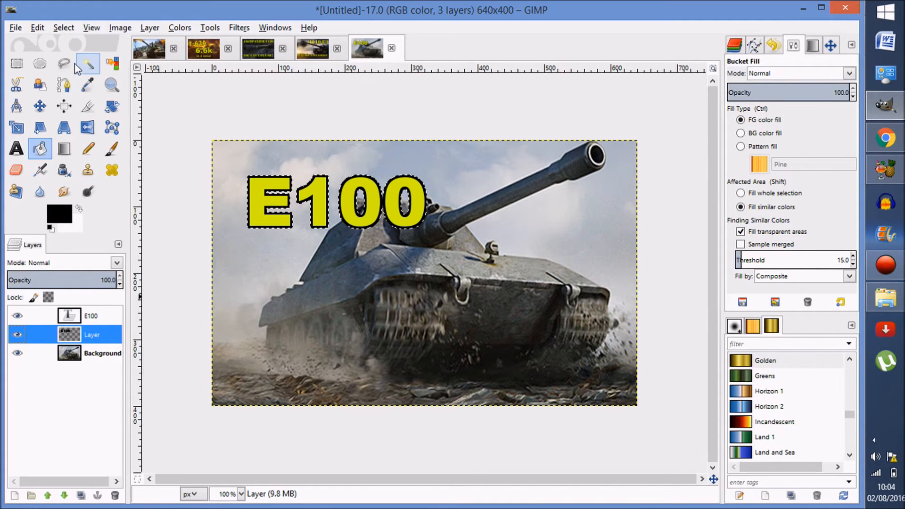
left_click(63, 27)
left_click(67, 58)
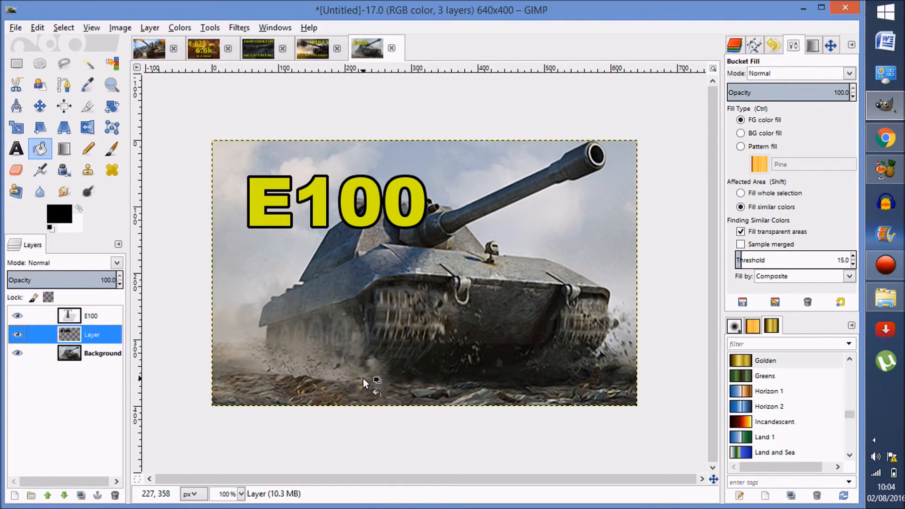
Create a new 640 × 400 px image and paste the copied tank picture into it.
left_click(16, 27)
left_click(34, 44)
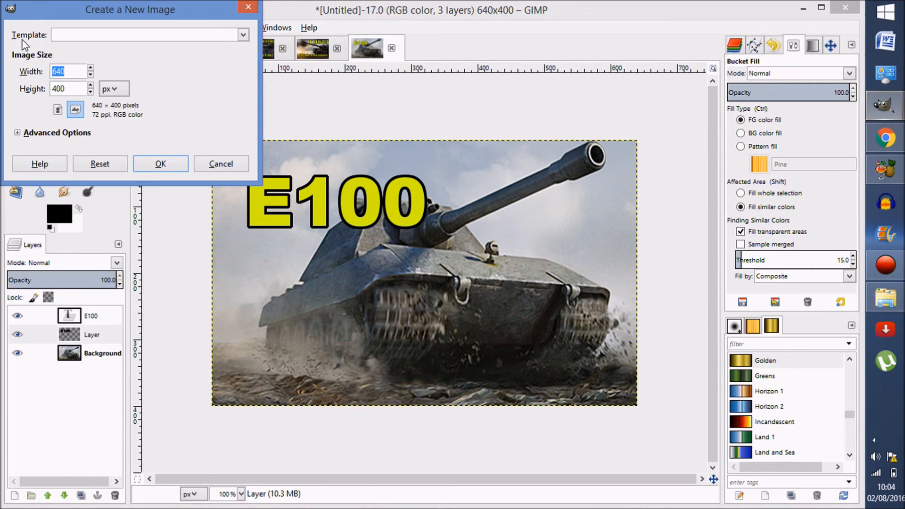
left_click(157, 165)
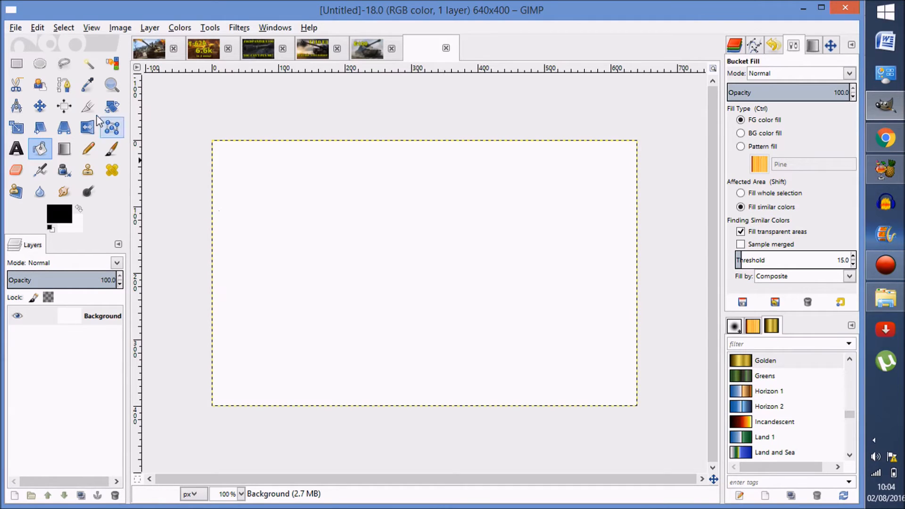
left_click(36, 28)
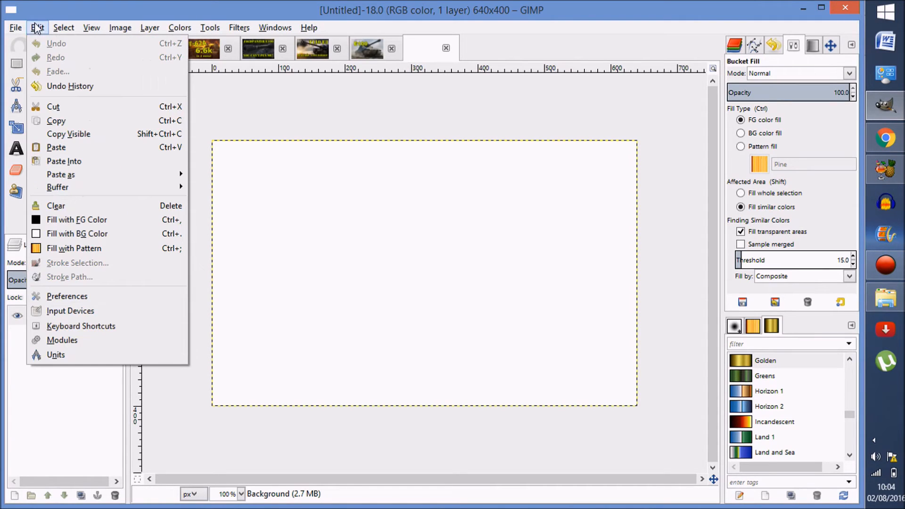
left_click(78, 146)
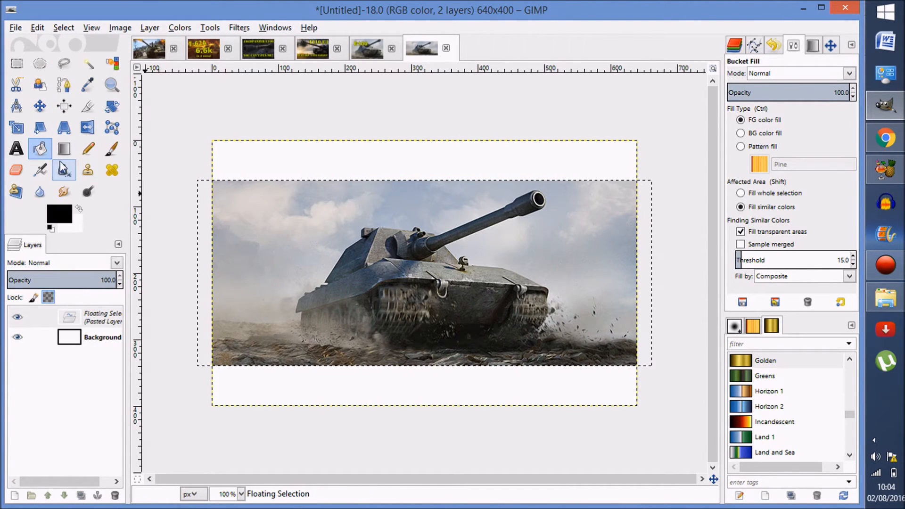
Scale the pasted tank picture to about 893 × 406 px so it covers the whole canvas.
left_click(16, 127)
left_click_drag(268, 210, 215, 167)
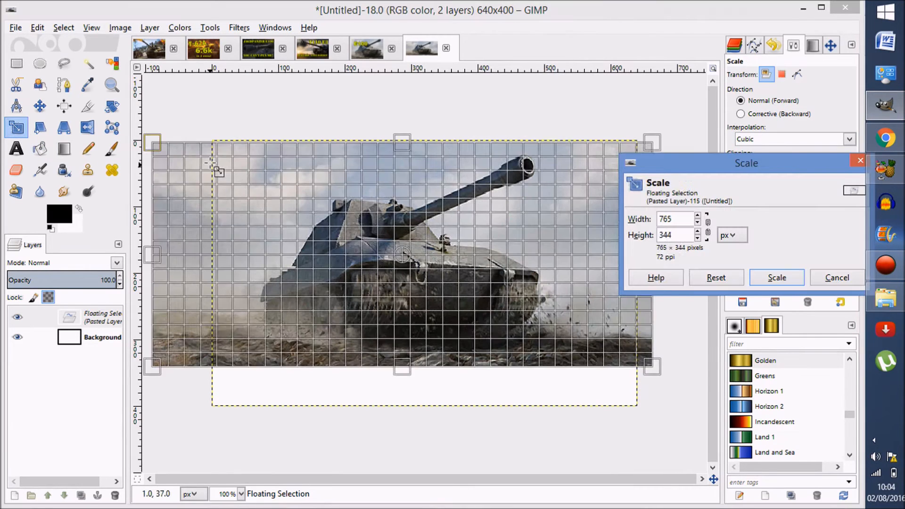
left_click_drag(504, 330, 599, 375)
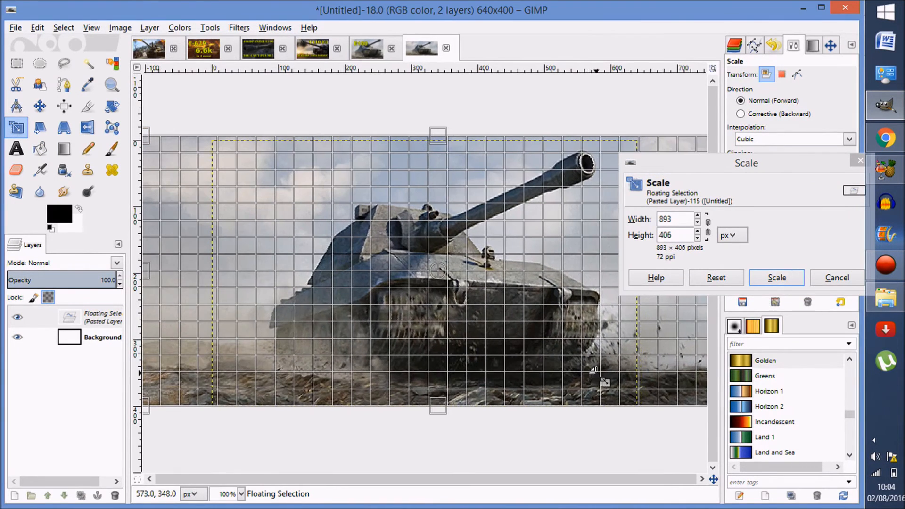
left_click(774, 278)
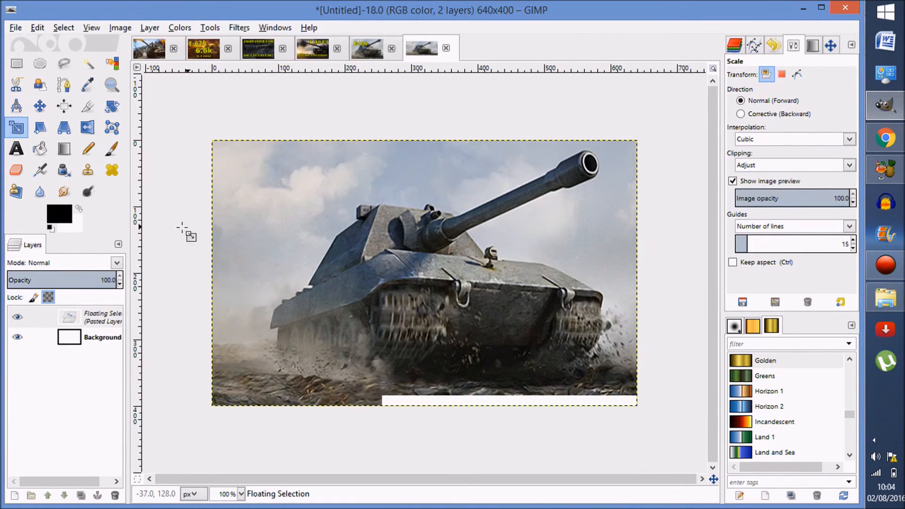
Add the text "E100" in a box about 203 × 100 px over the sky beside the turret and set its size to 72 px.
left_click(16, 149)
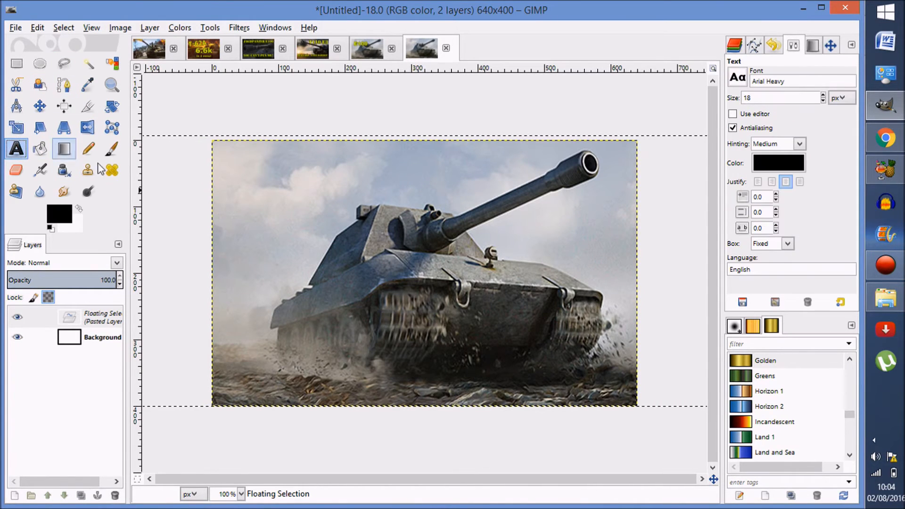
left_click_drag(238, 163, 372, 229)
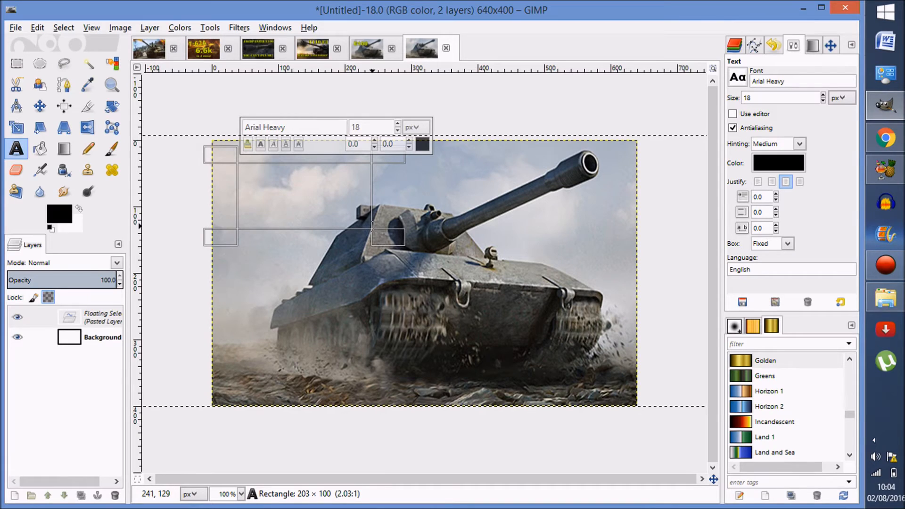
type("E100")
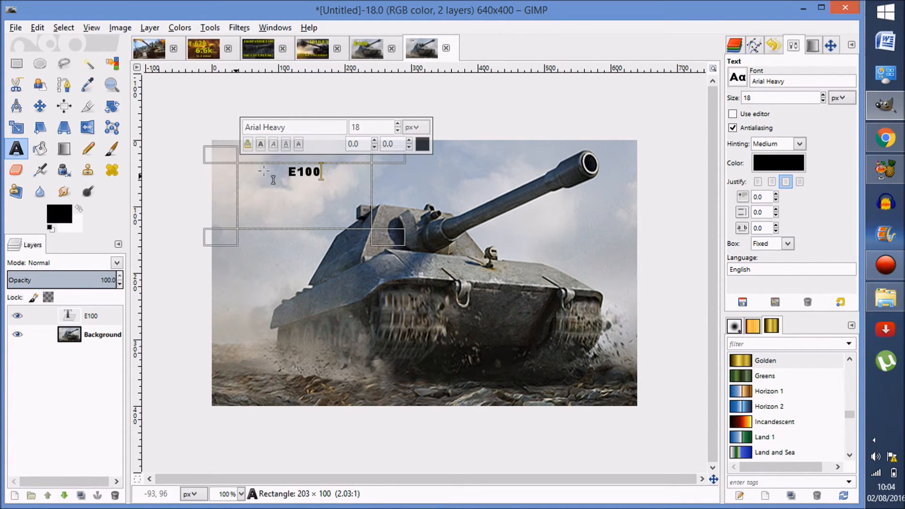
key("shift+Left")
left_click_drag(301, 174, 282, 173)
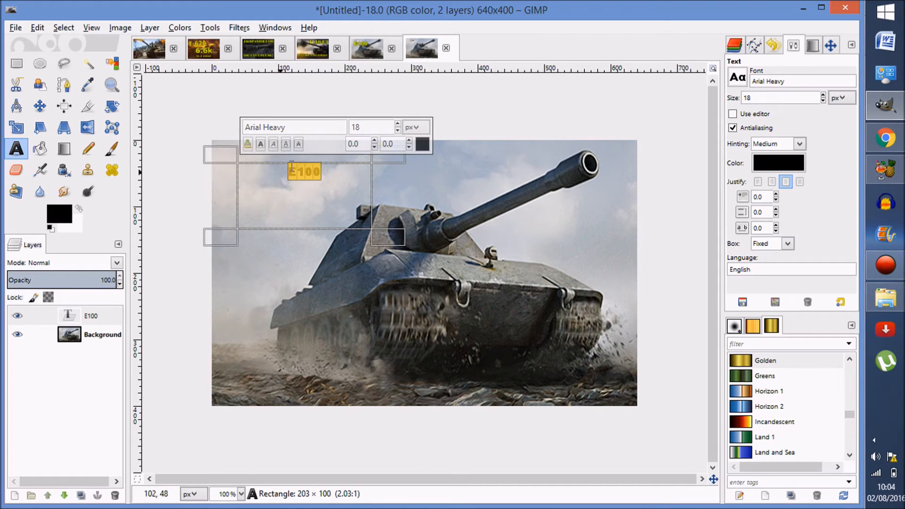
left_click(399, 123)
left_click_drag(399, 123, 398, 123)
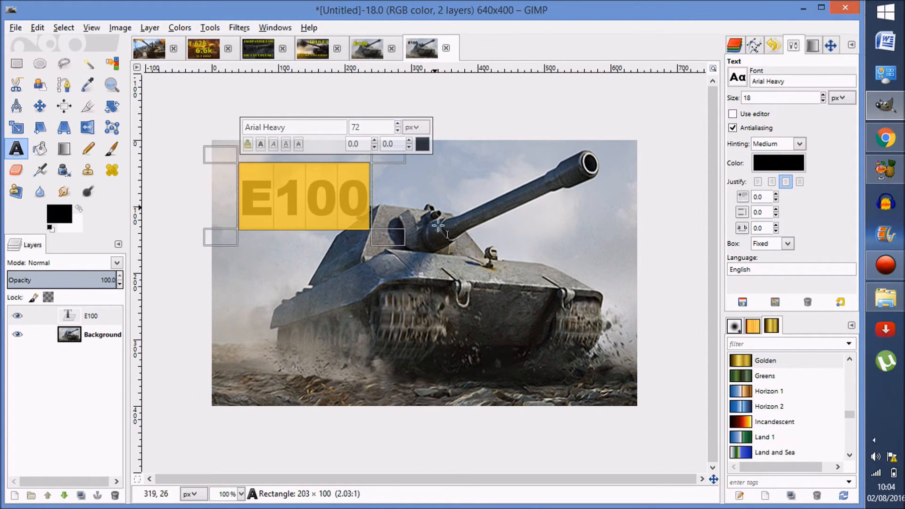
Change the colour of the selected E100 text to yellow.
right_click(60, 320)
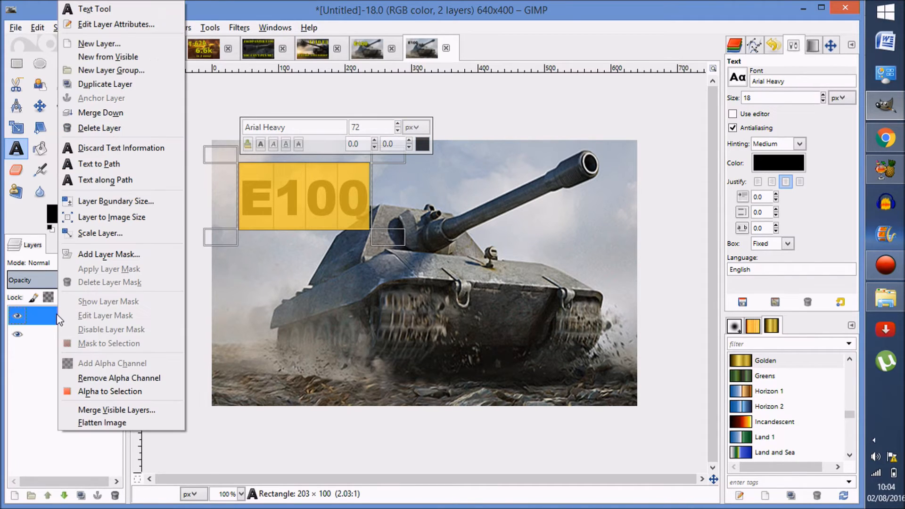
left_click(418, 143)
left_click(419, 142)
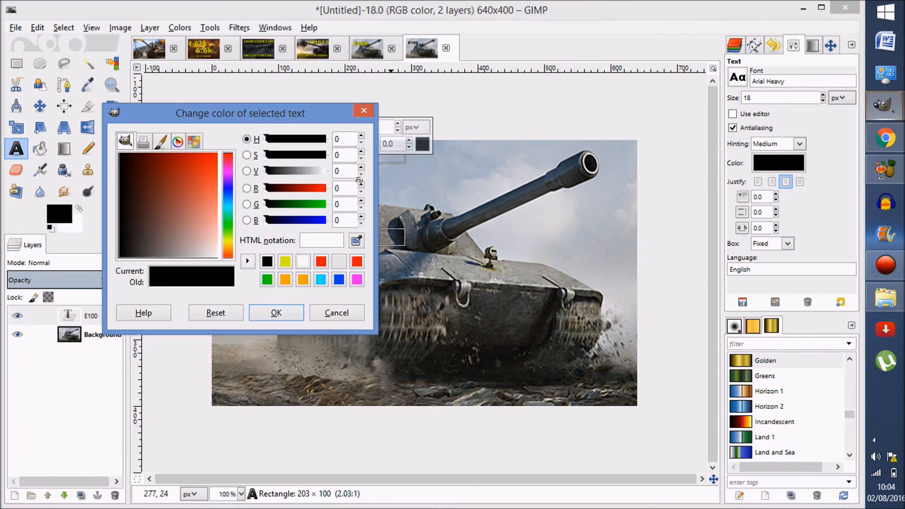
left_click(285, 260)
left_click(277, 313)
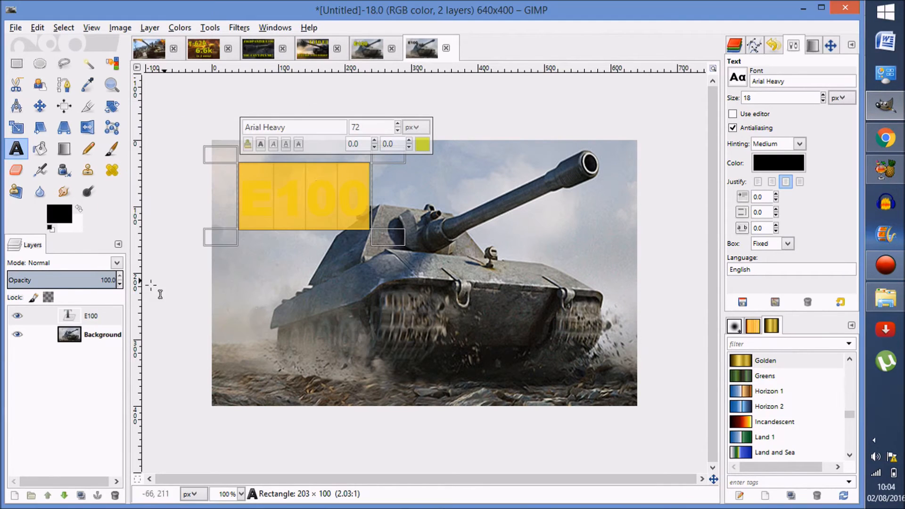
Create a selection from the E100 layer's alpha and add a transparent 640 × 400 px layer named "Layer".
right_click(52, 323)
left_click(91, 393)
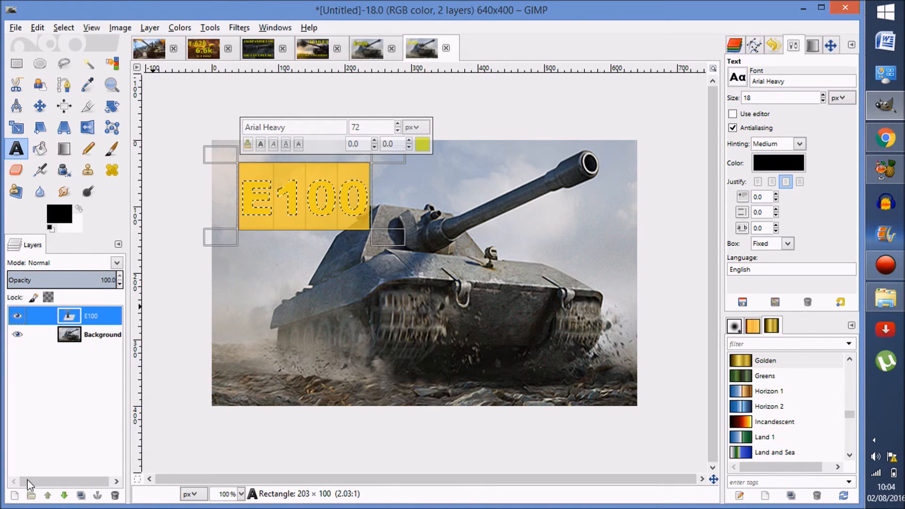
left_click(15, 495)
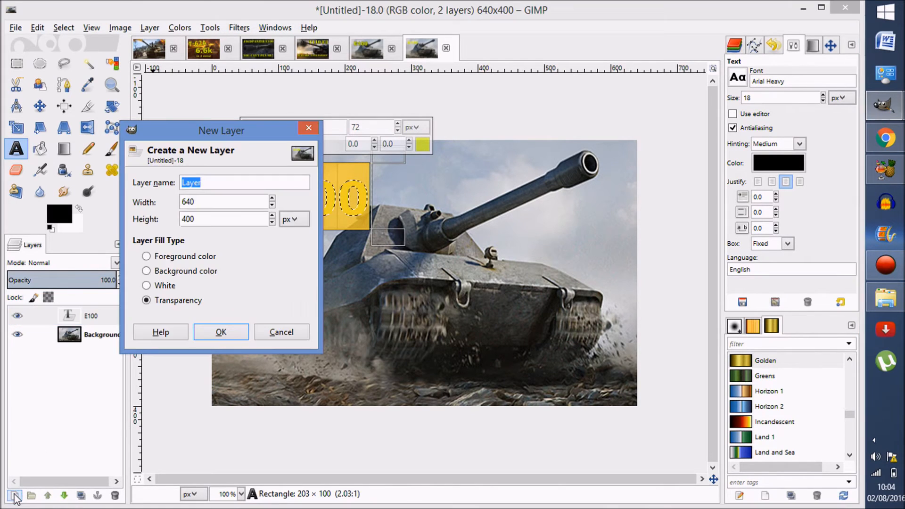
left_click(221, 332)
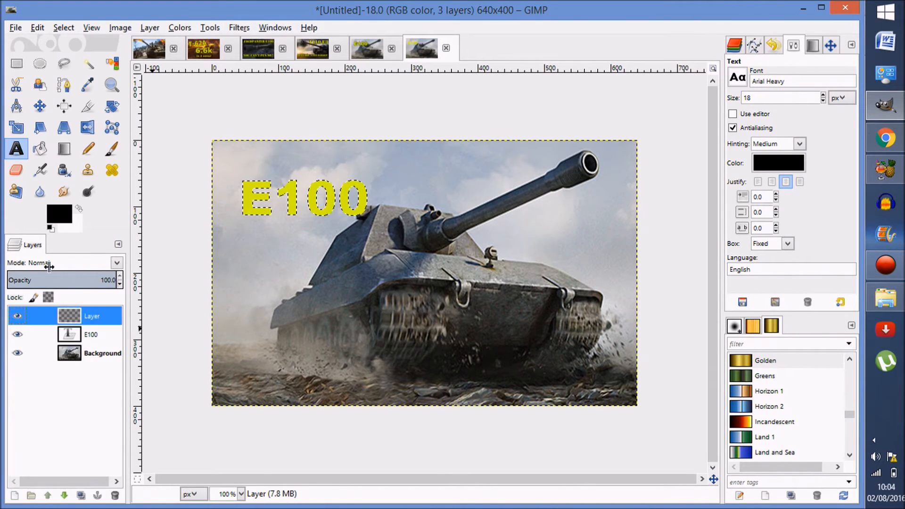
Grow the lettering selection by 4 px and fill it with black on the new layer.
left_click(64, 28)
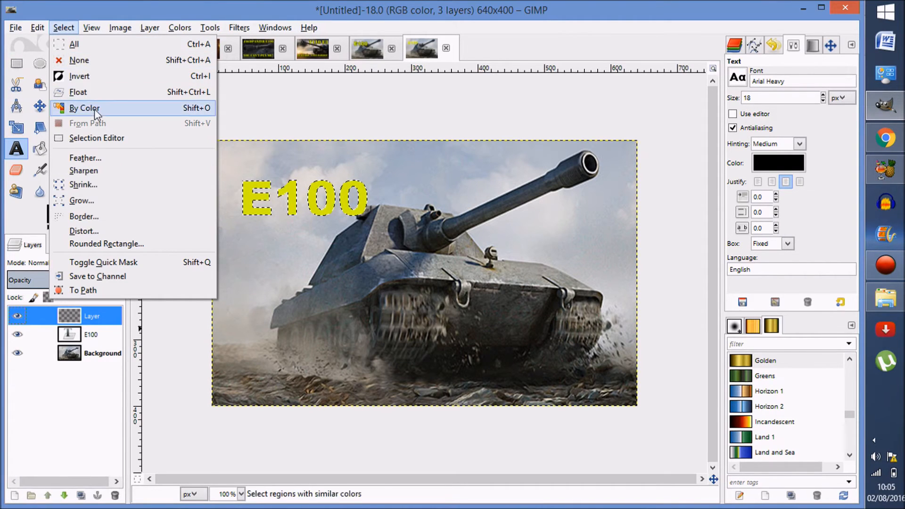
left_click(91, 200)
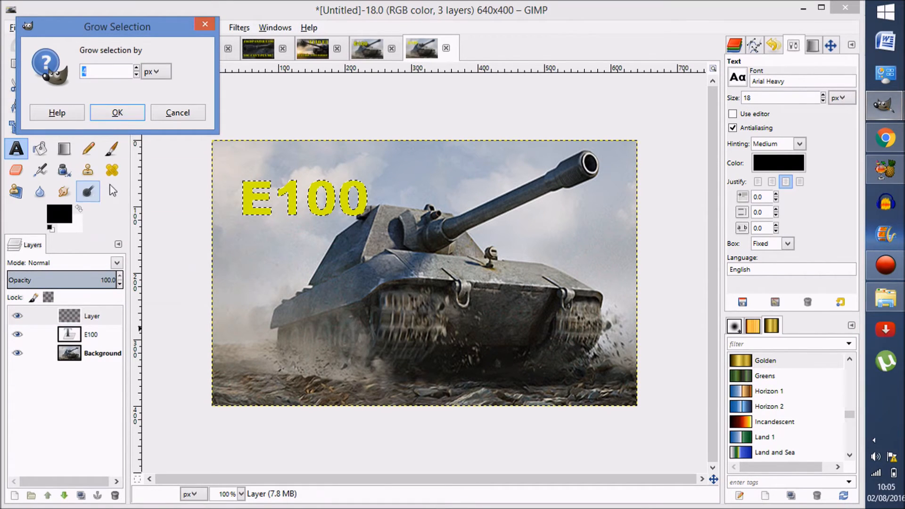
left_click(117, 114)
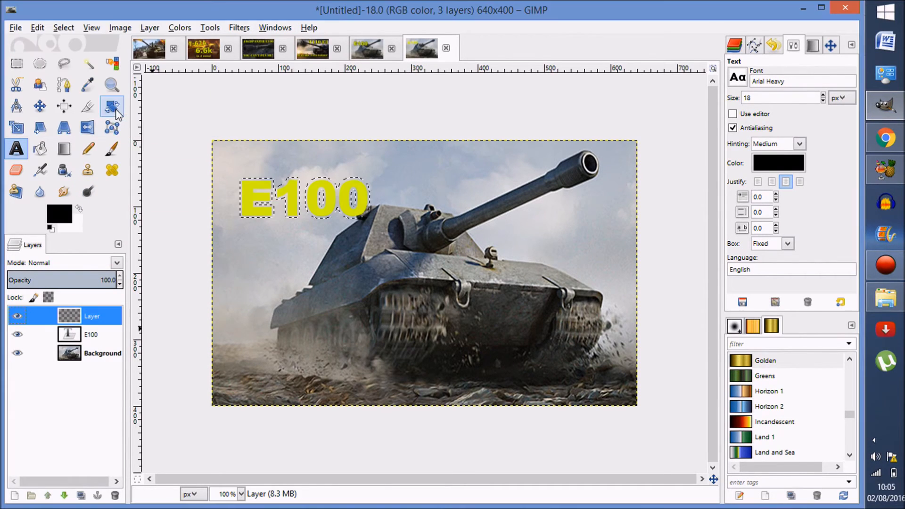
left_click(41, 148)
left_click(245, 196)
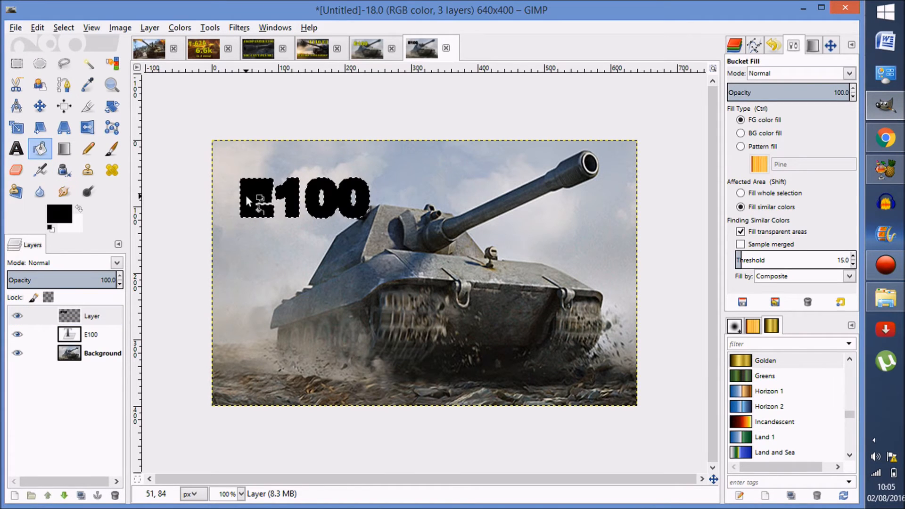
Place the black-filled layer between the E100 text and the background, and deselect everything.
mouse_move(59, 321)
left_mouse_down()
mouse_move(55, 343)
mouse_move(54, 334)
left_mouse_up()
left_click(63, 27)
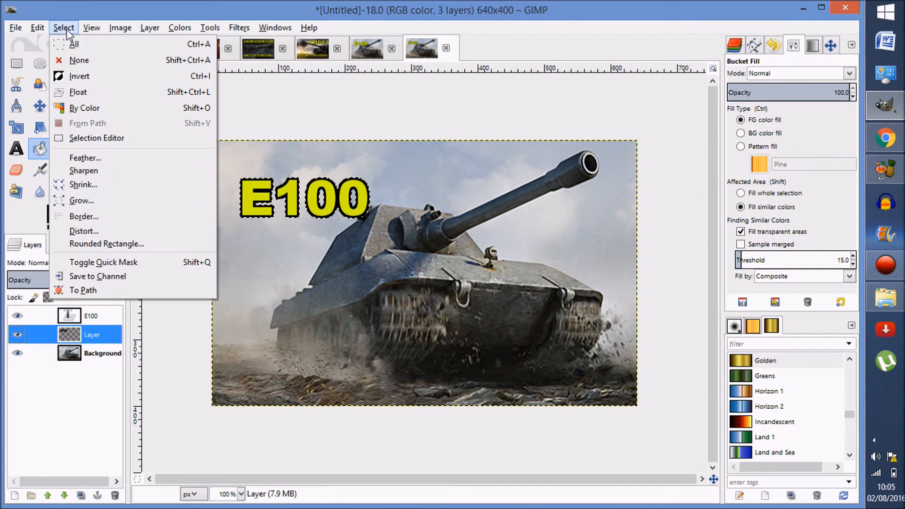
left_click(76, 60)
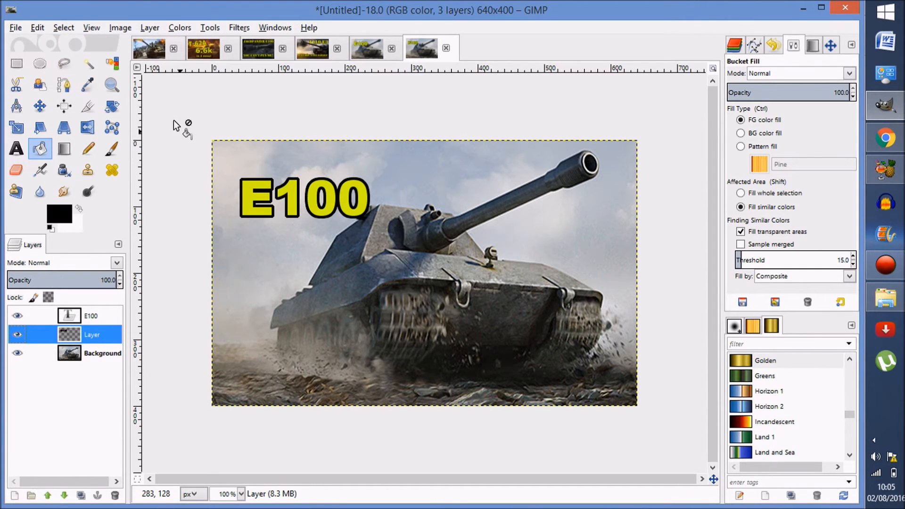
Export the image to the Desktop as e100 temp.png with the default PNG options.
left_click(16, 28)
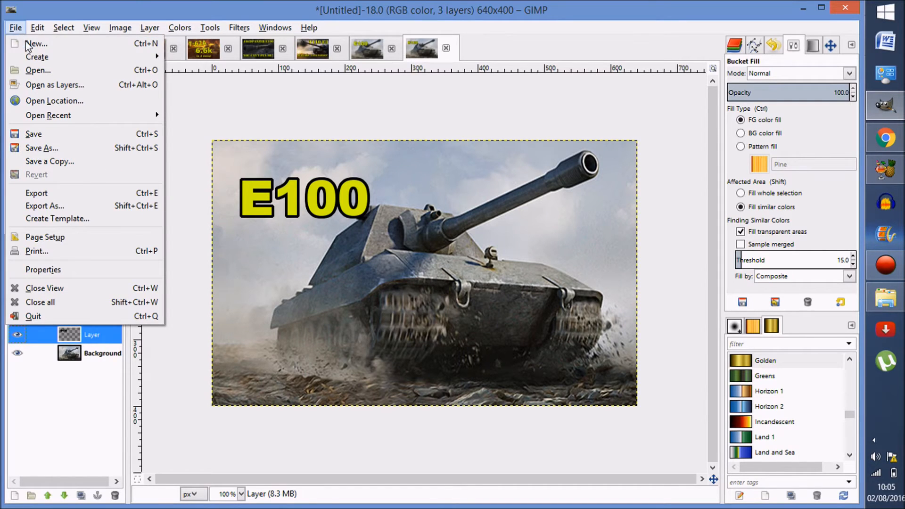
left_click(68, 206)
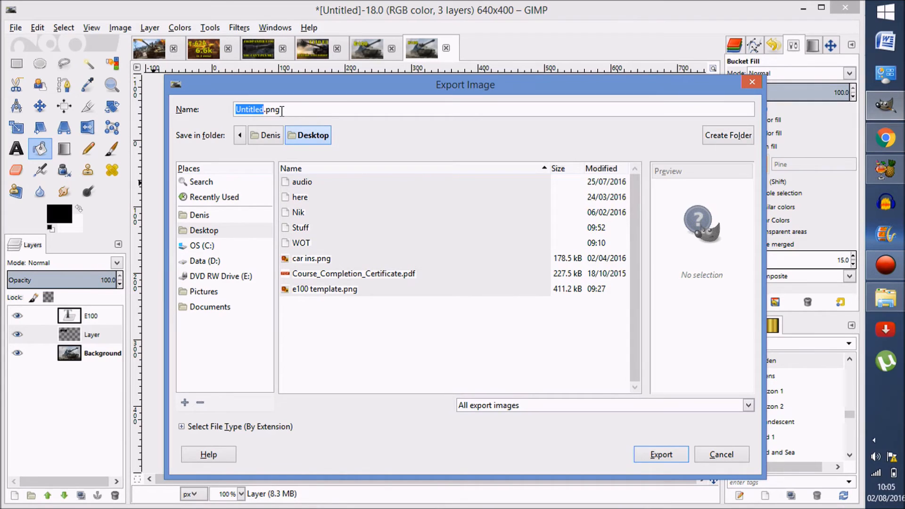
type("e100 temp")
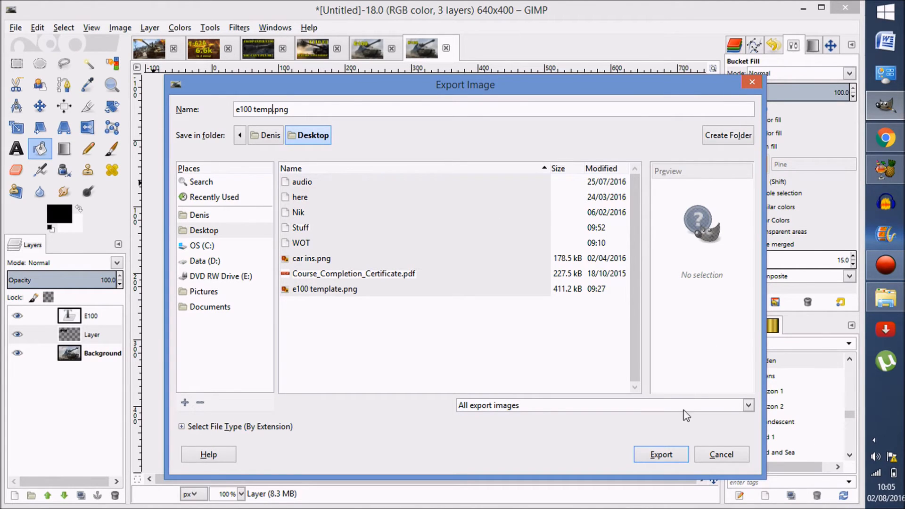
left_click(662, 455)
left_click(457, 373)
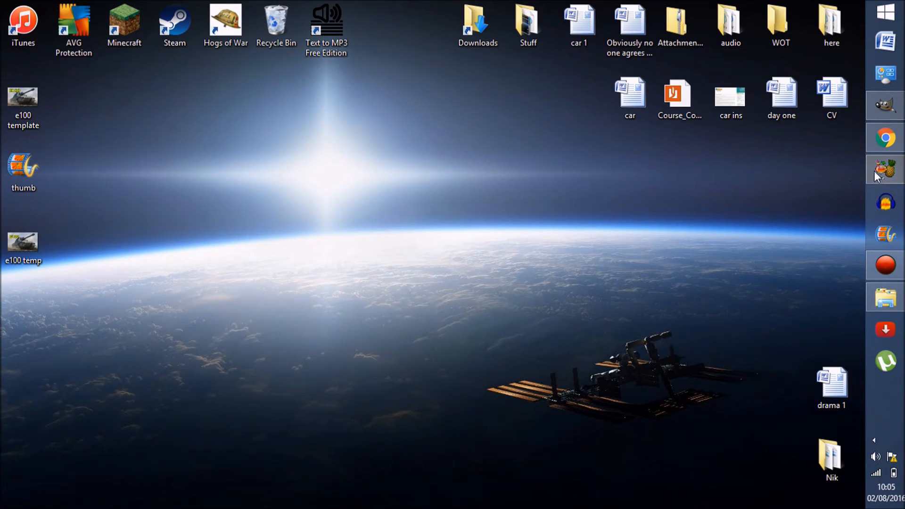
Return to GIMP and open the exported e100 temp.png from the Desktop as a separate image.
left_click(886, 105)
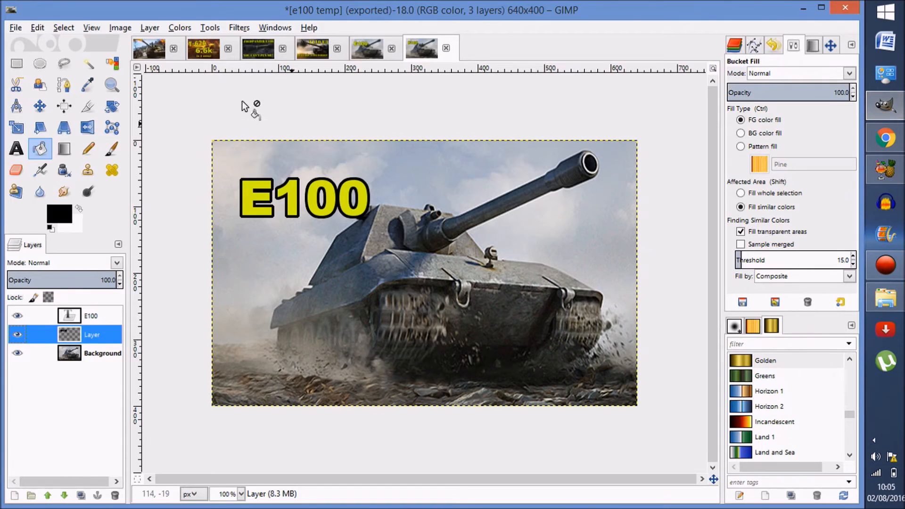
left_click(14, 28)
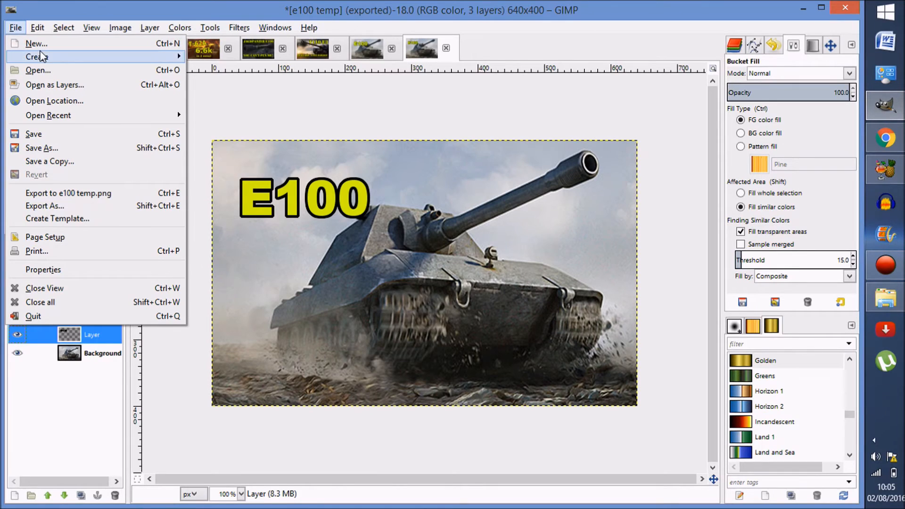
left_click(38, 70)
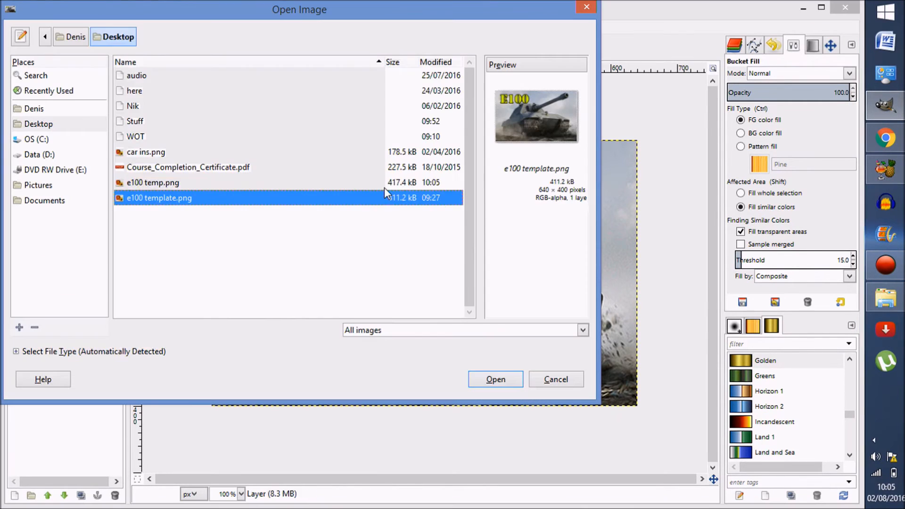
double_click(168, 182)
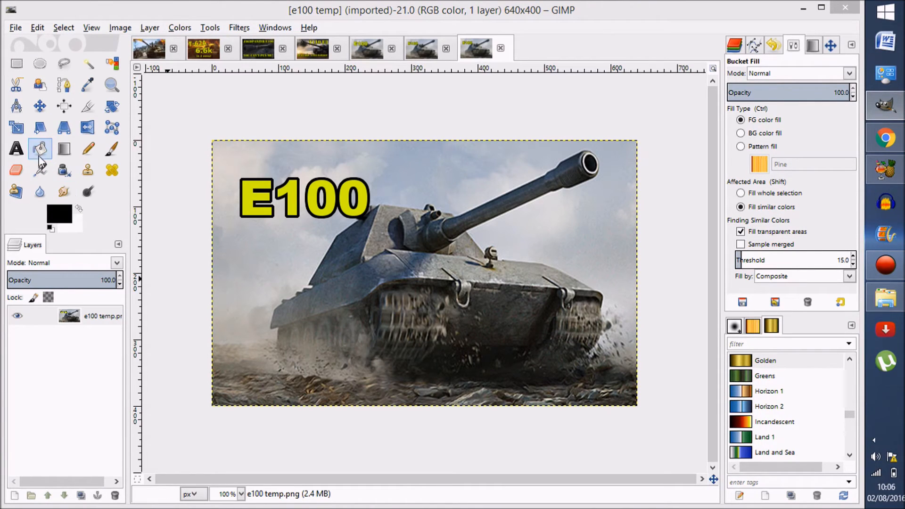
Create a text box about 512 × 122 px across the tank's hull with the text "for the win!".
left_click(16, 149)
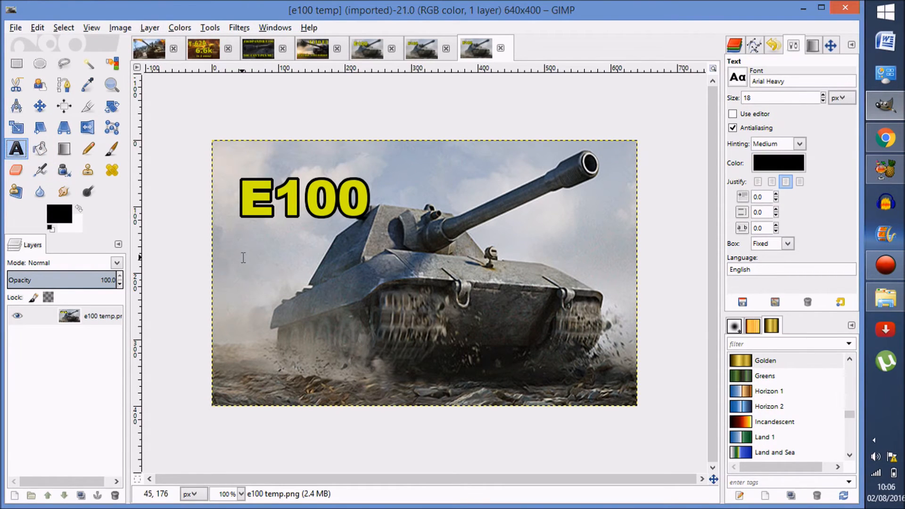
left_click_drag(241, 267, 581, 348)
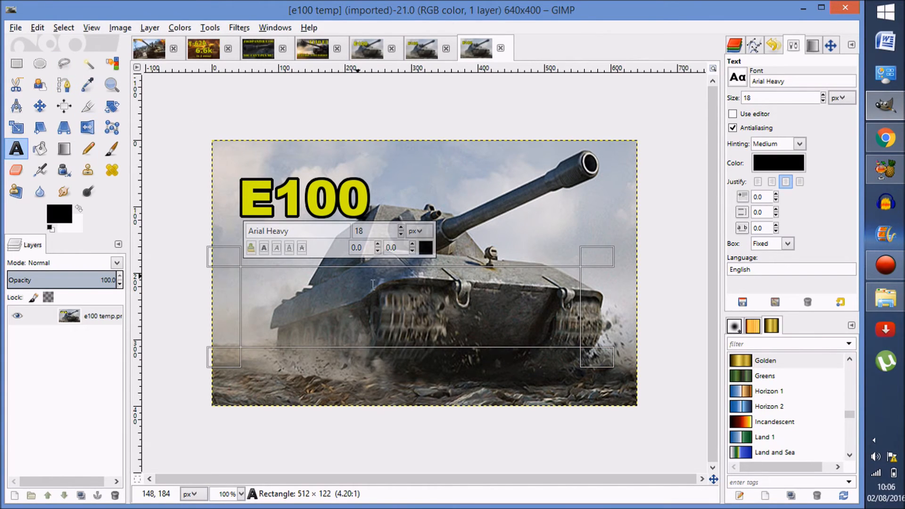
type("fo")
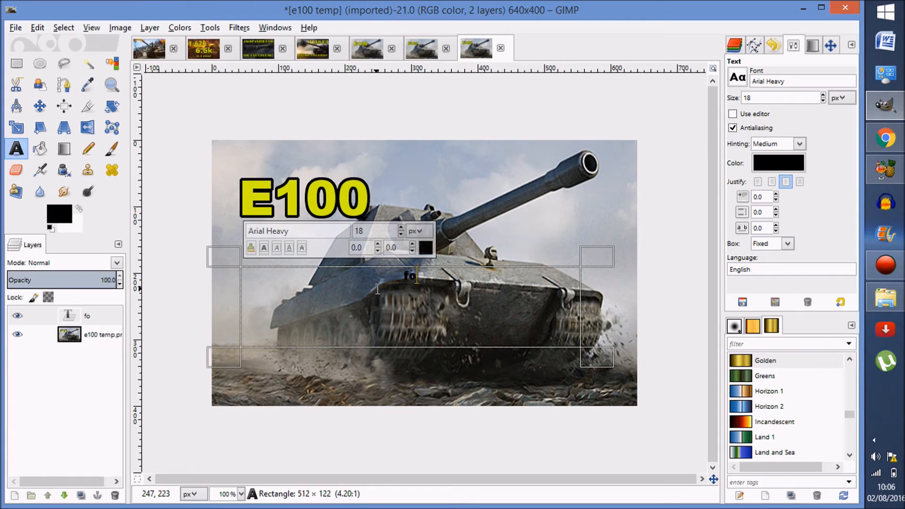
type("r the win!")
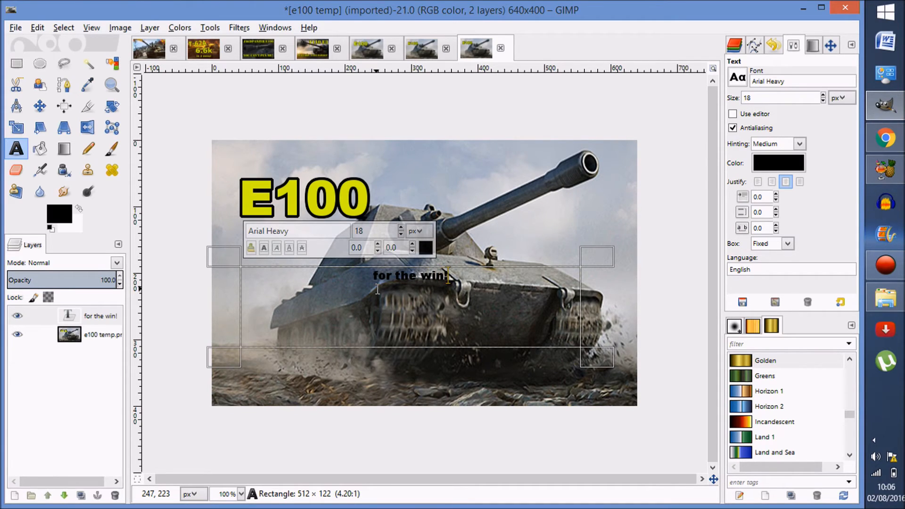
Set the "for the win!" text size to 95 px and enlarge its text box to about 596 × 161 px.
left_click(381, 279, "shift")
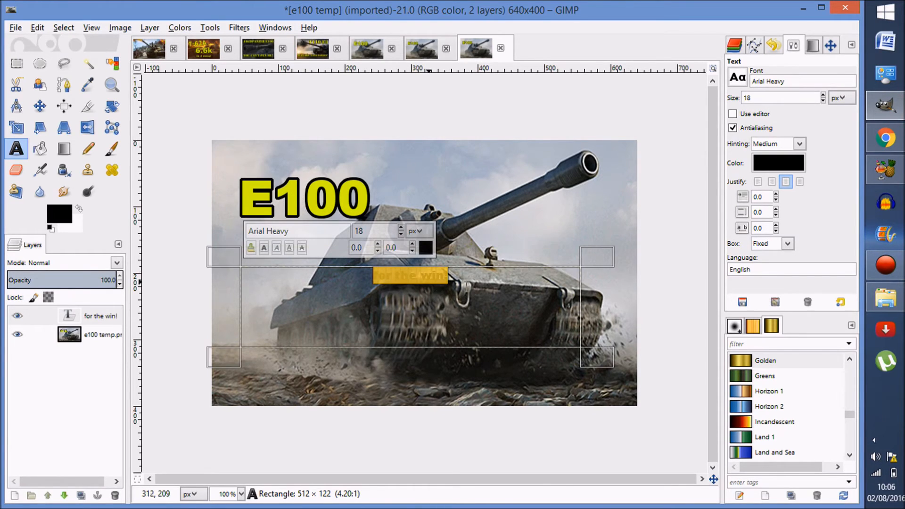
left_click(401, 228)
left_click(401, 228)
left_click(401, 228)
left_click(401, 228)
left_click(401, 227)
left_click(401, 228)
left_click_drag(581, 361, 634, 381)
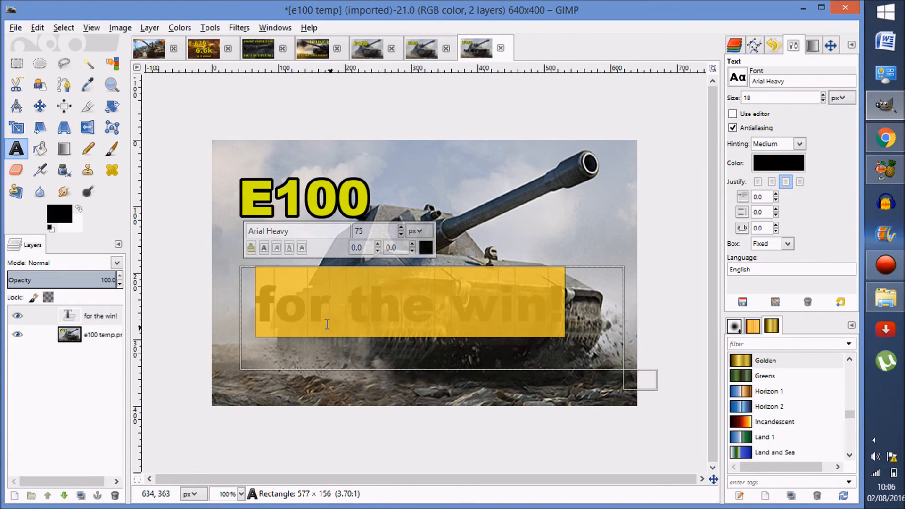
left_click_drag(225, 261, 213, 257)
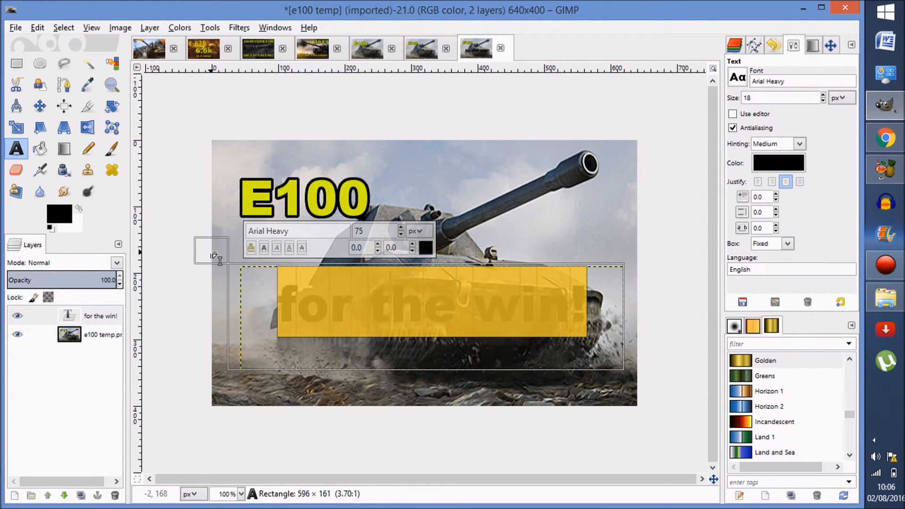
left_click(388, 224)
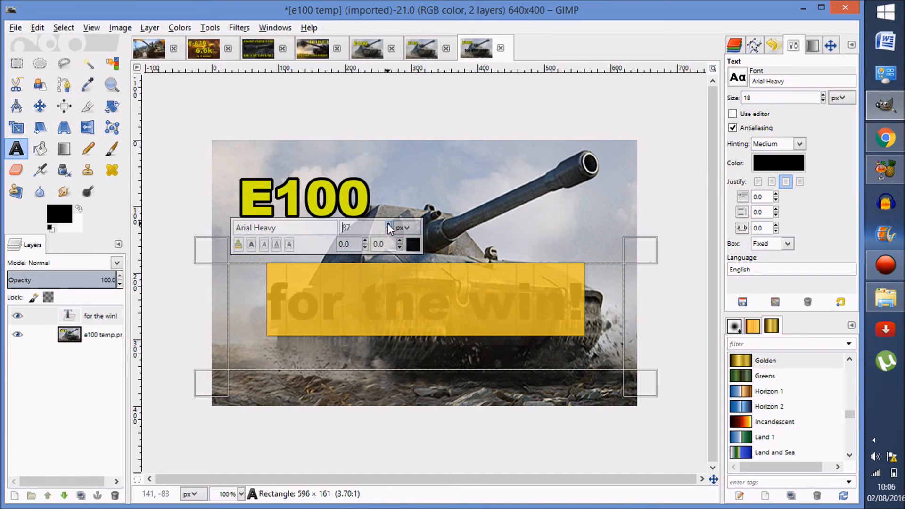
left_click(388, 223)
left_click(388, 221)
left_click(389, 229)
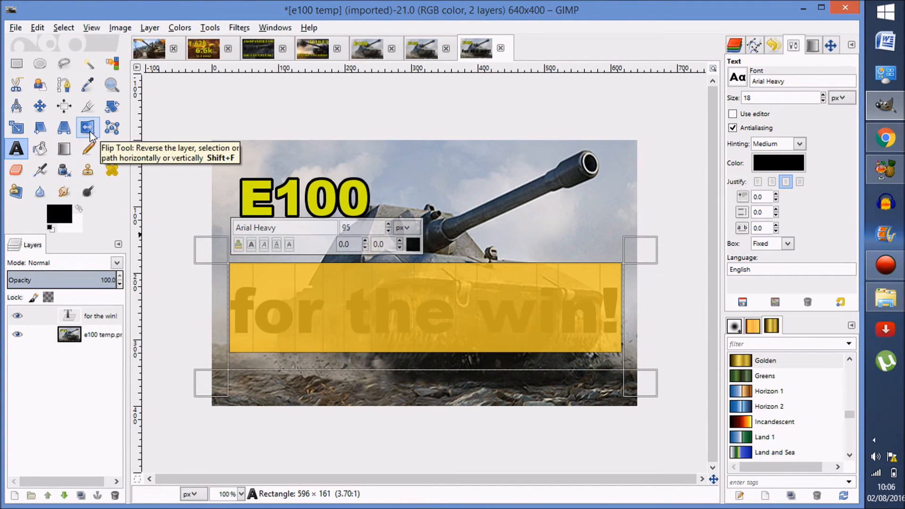
Apply a Perspective transform to the "for the win!" layer, stretching its corners outward so the lettering slants upward to the right.
left_click(62, 129)
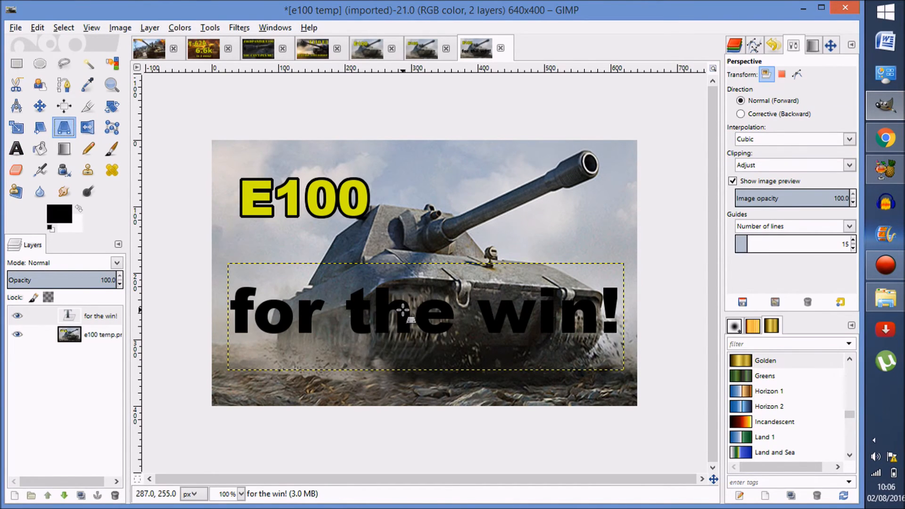
left_click(404, 310)
left_click_drag(625, 263, 636, 238)
left_click_drag(619, 369, 625, 373)
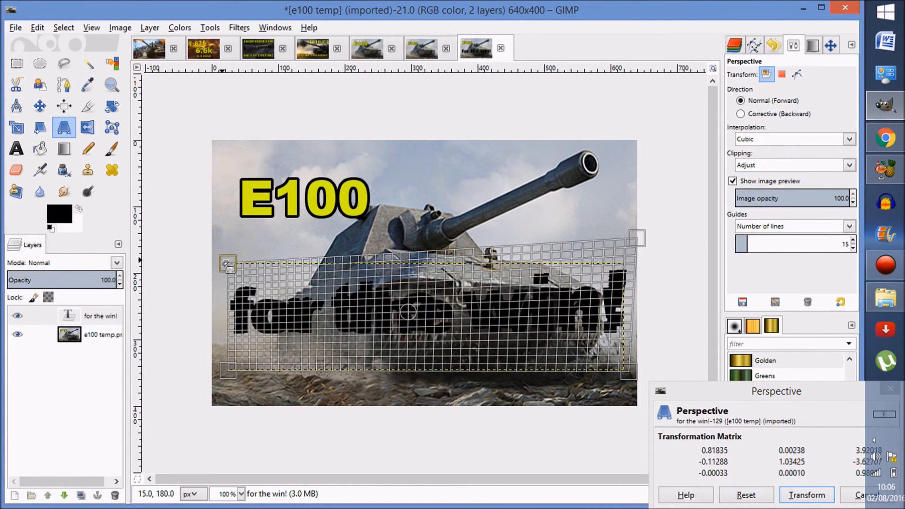
left_click_drag(226, 264, 220, 276)
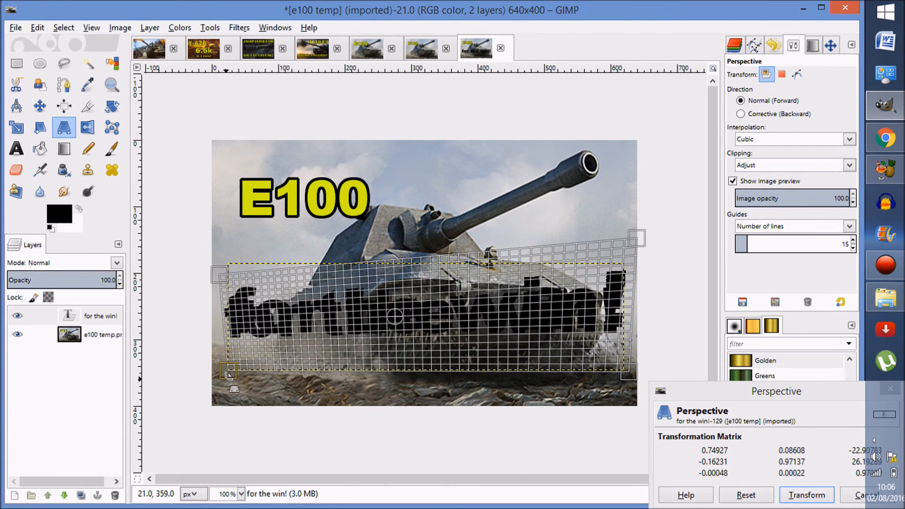
left_click_drag(228, 375, 216, 391)
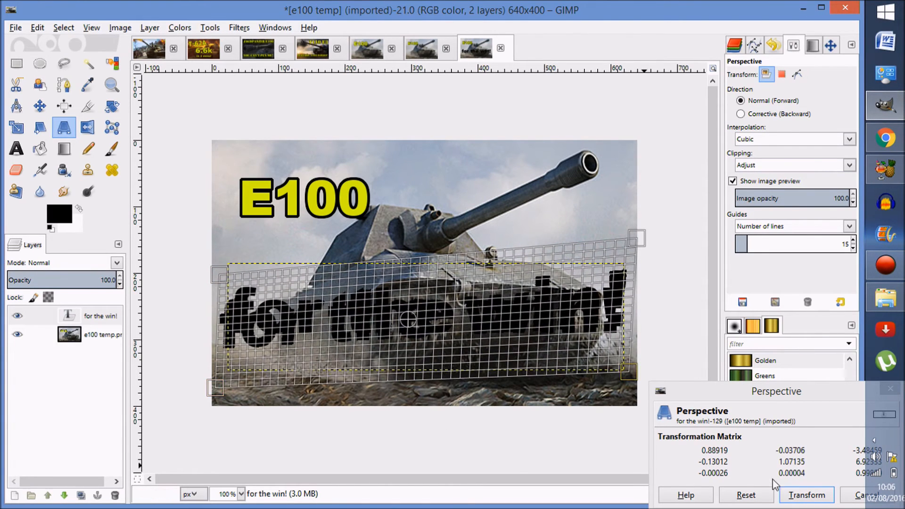
left_click(800, 494)
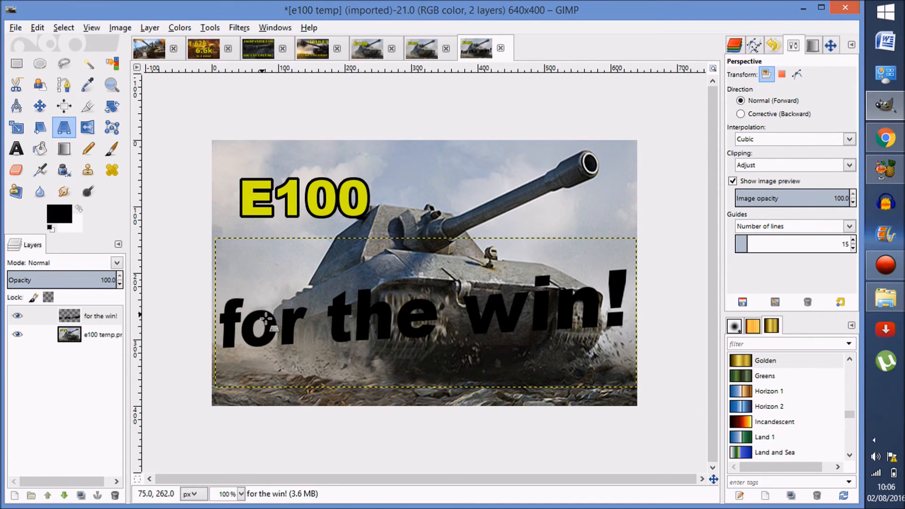
Select the "for the win!" lettering from its layer's alpha and fill it with a linear Golden gradient from the first letter to the exclamation mark.
right_click(52, 320)
left_click(78, 319)
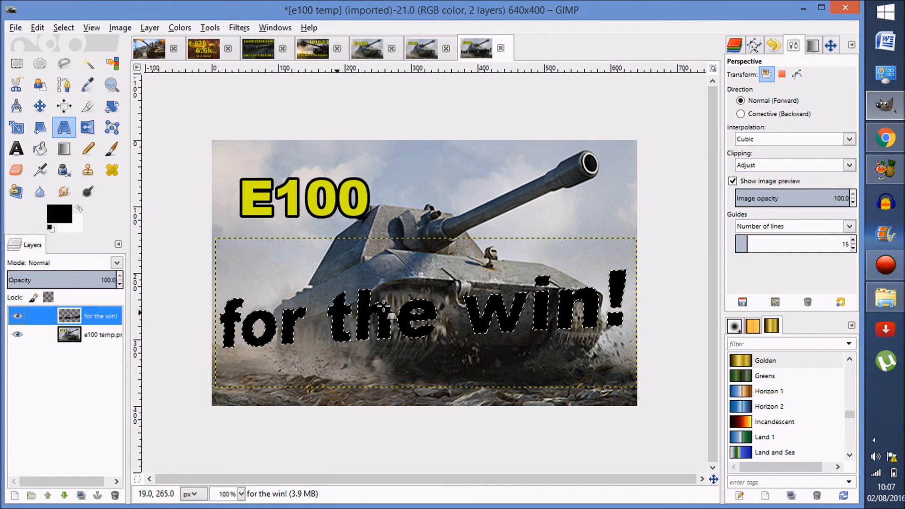
left_click(64, 149)
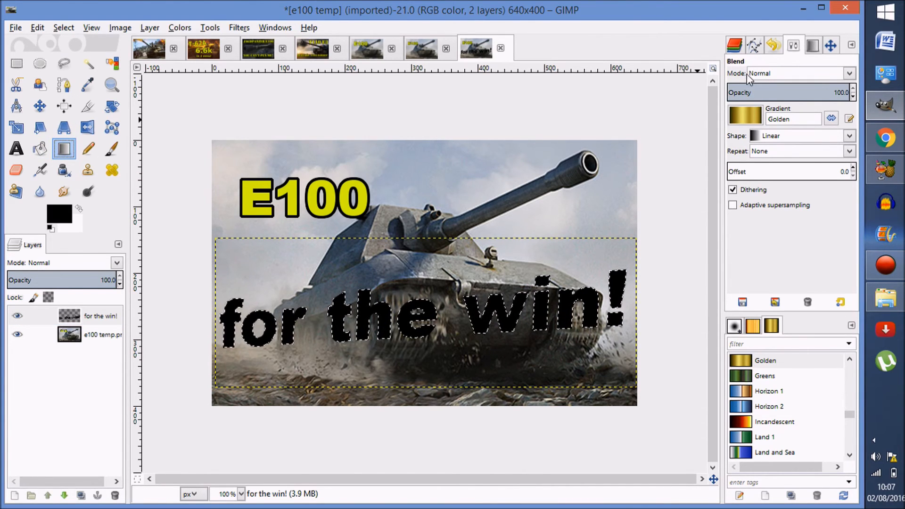
left_click(751, 117)
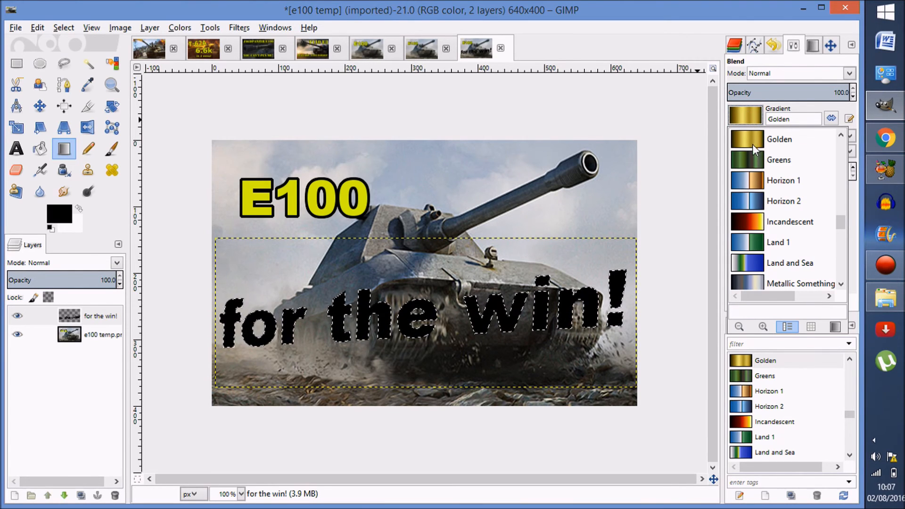
left_click(841, 284)
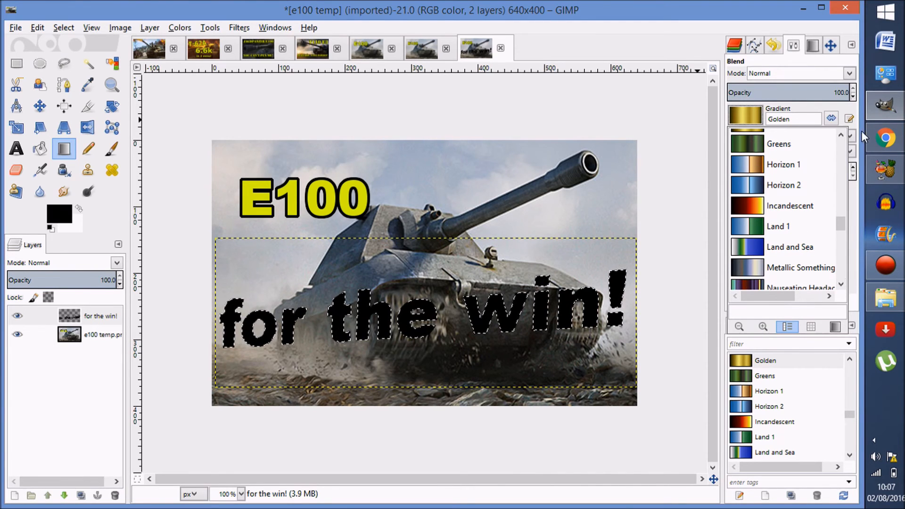
left_click(841, 135)
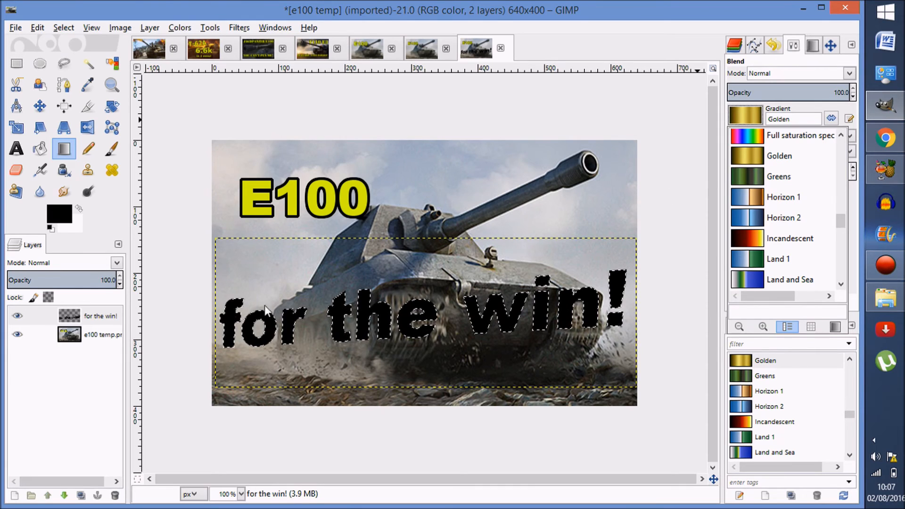
left_click(222, 302)
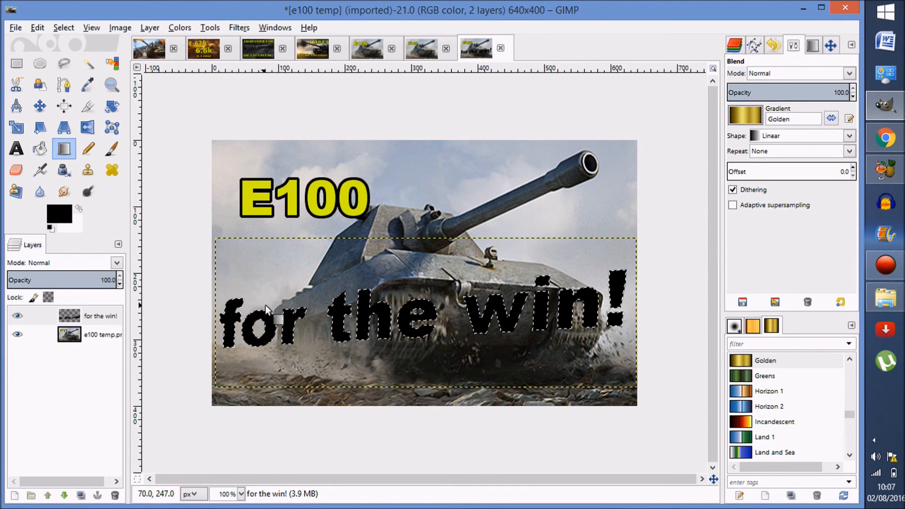
left_click_drag(223, 296, 620, 336)
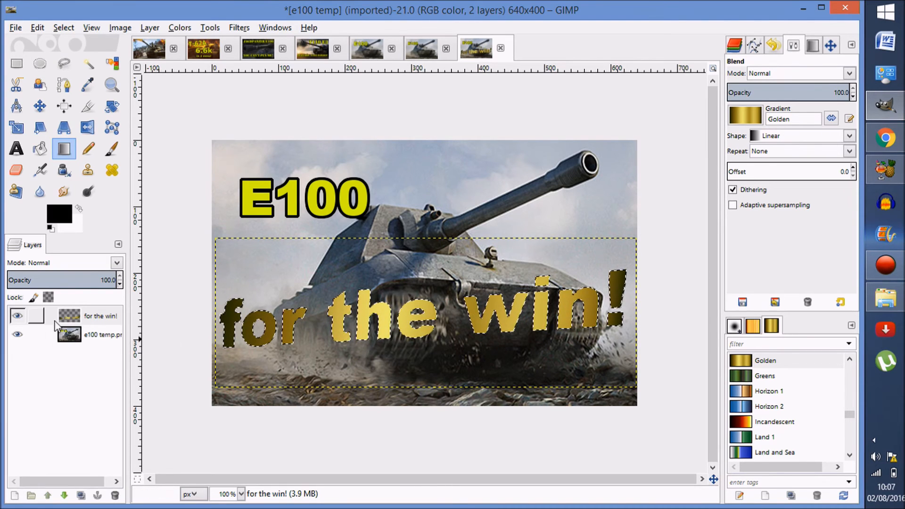
Add a transparent layer named "Layer" and grow the lettering selection outward for the outline.
left_click(15, 494)
left_click(192, 324)
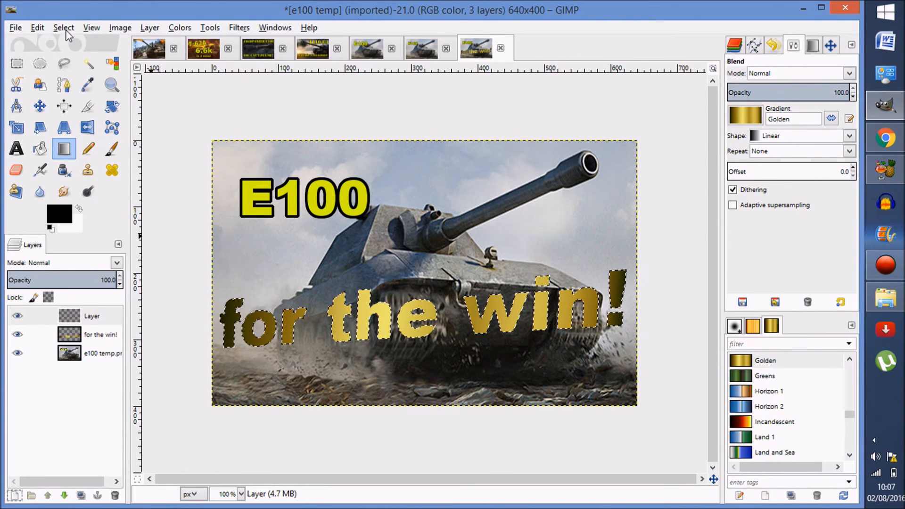
left_click(55, 312)
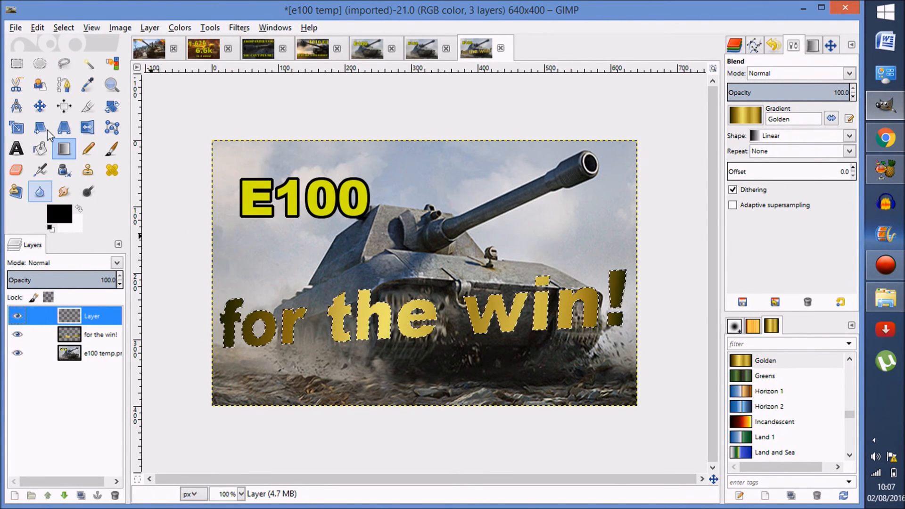
left_click(64, 27)
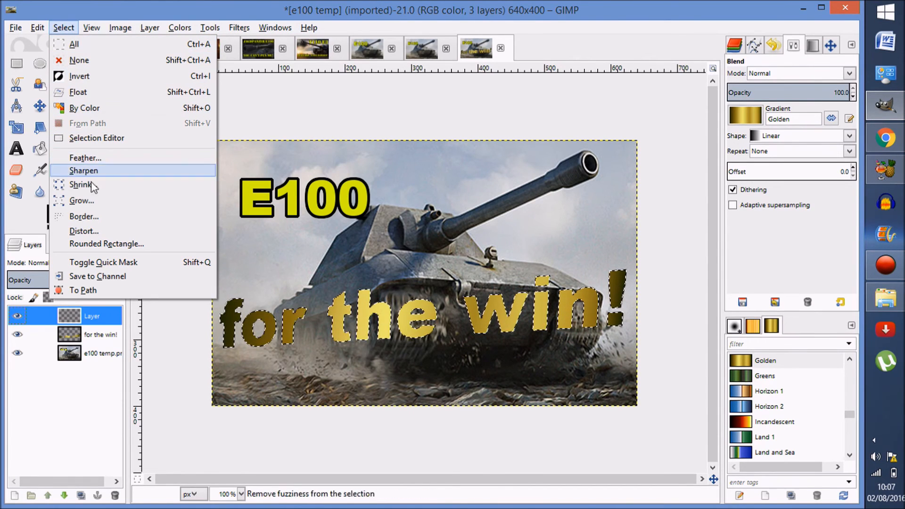
left_click(86, 200)
left_click(217, 216)
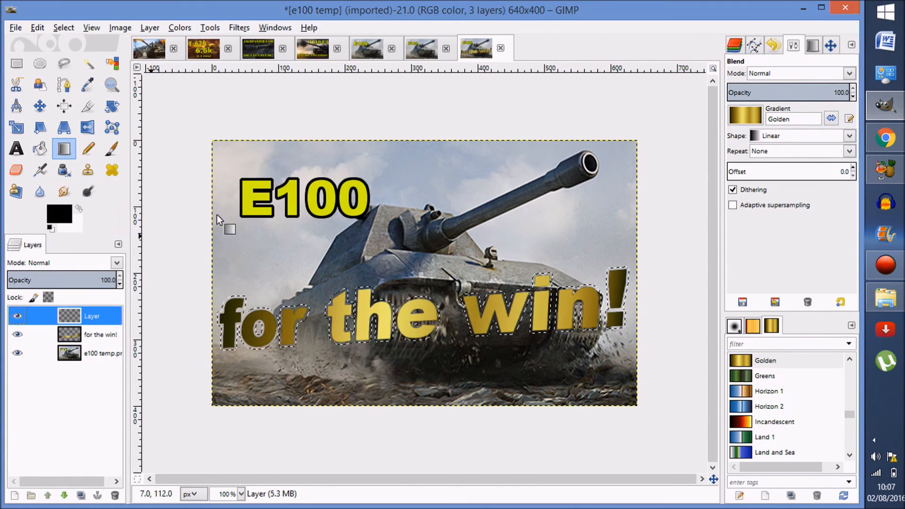
Fill the grown selection with black on the new layer and place that layer beneath the "for the win!" layer.
left_click(44, 148)
left_click(229, 315)
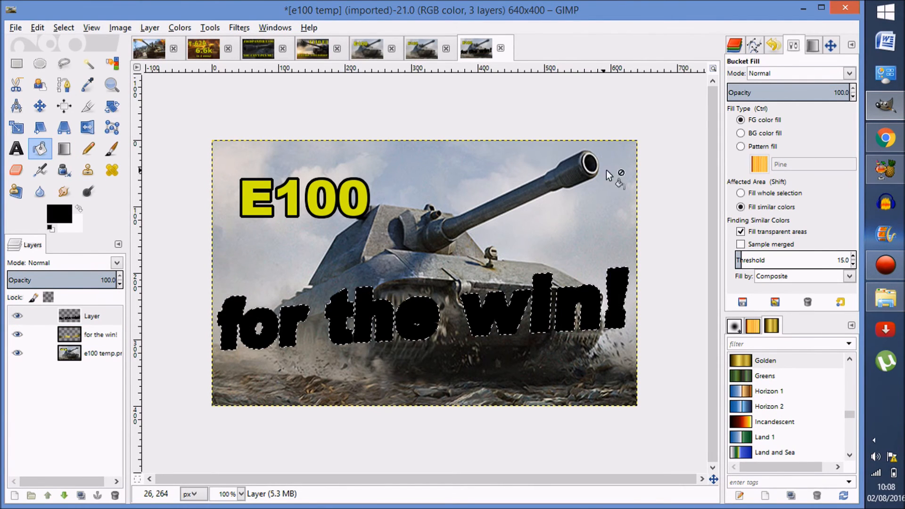
left_click_drag(55, 321, 56, 342)
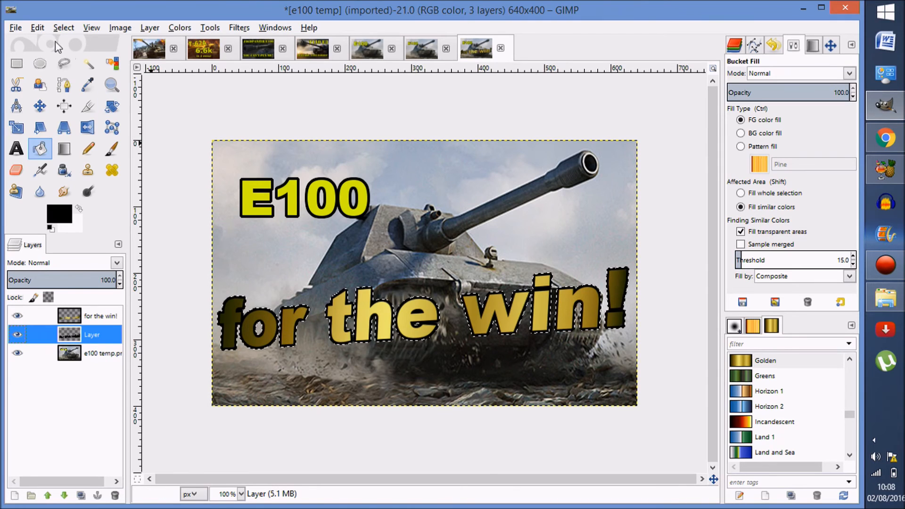
Clear the lettering selection and open e100 temp.png from the Desktop as a separate image.
left_click(63, 27)
left_click(69, 59)
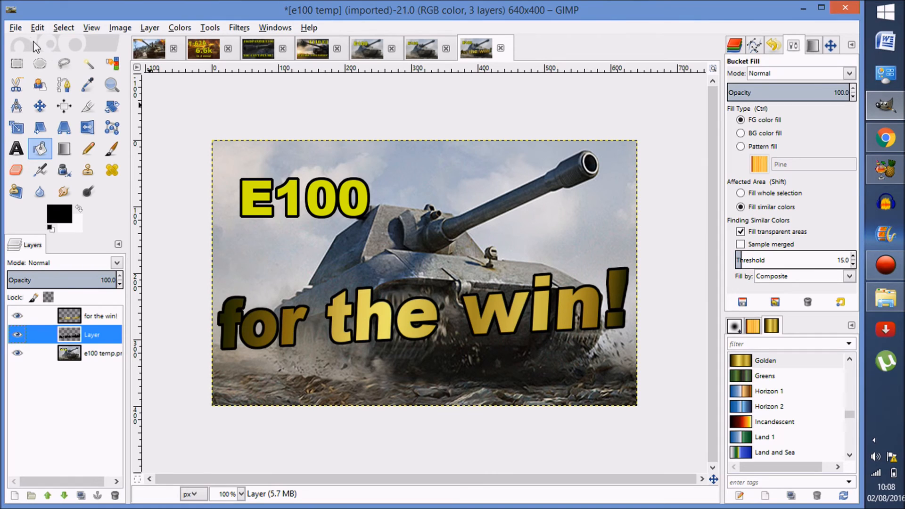
left_click(18, 30)
left_click(26, 69)
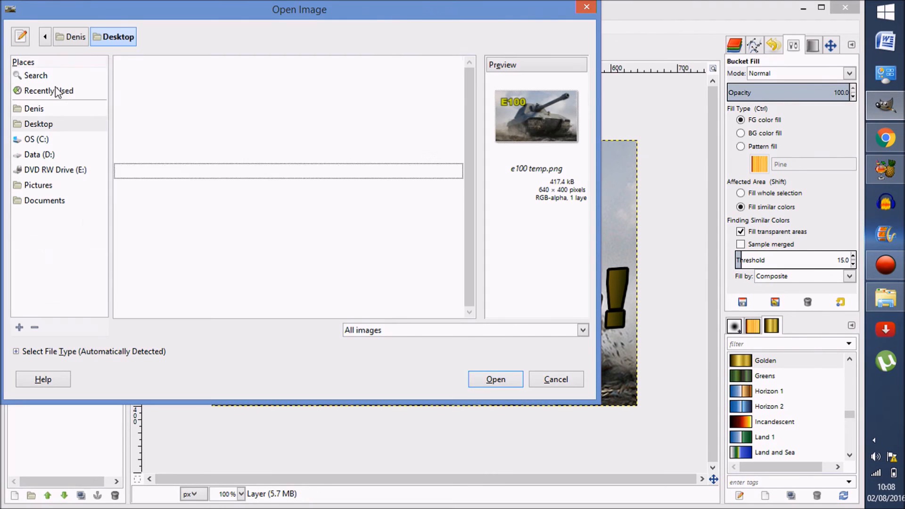
double_click(197, 181)
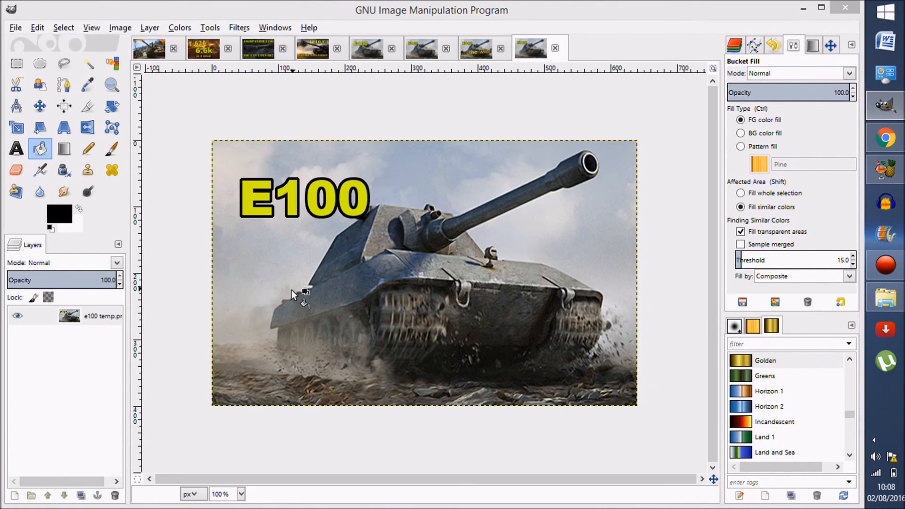
Add "WIN!" in 115 px Arial Heavy within a text box about 450 × 150 px across the tank's lower hull.
key("t")
left_click_drag(270, 276, 567, 348)
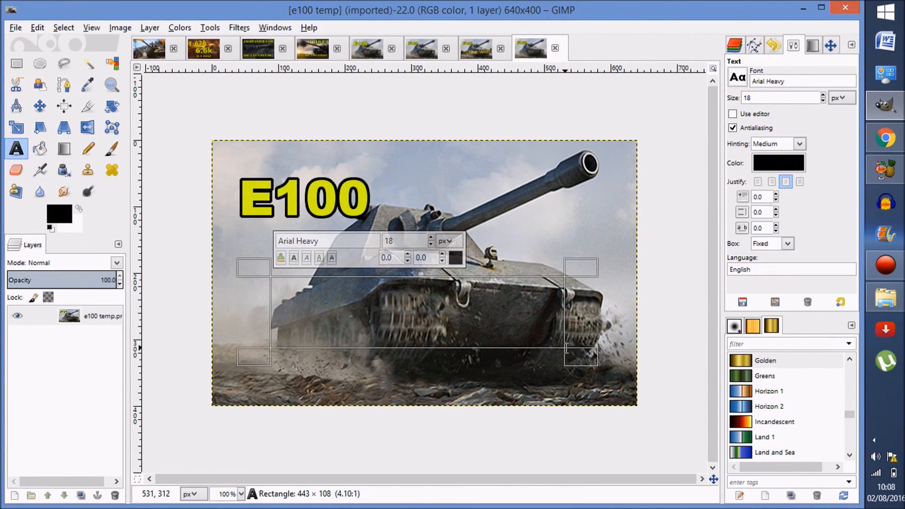
type("WIN!")
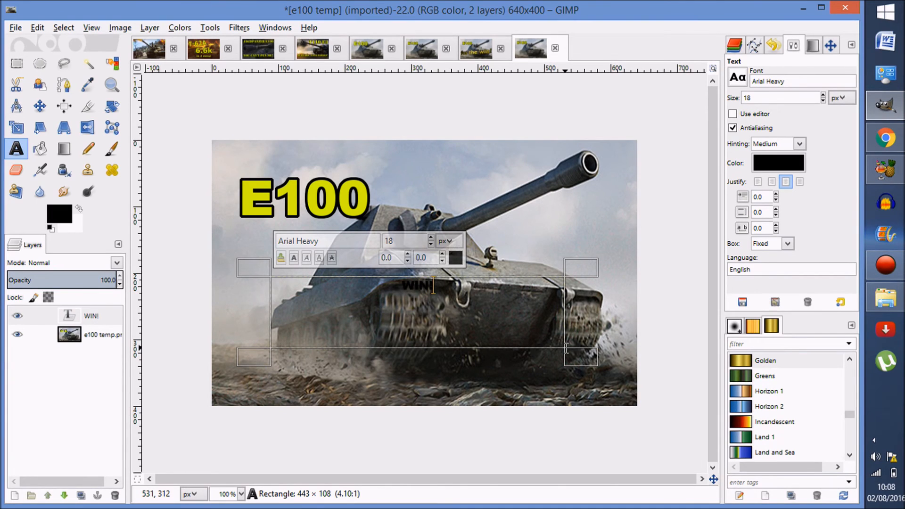
left_click_drag(442, 292, 409, 289)
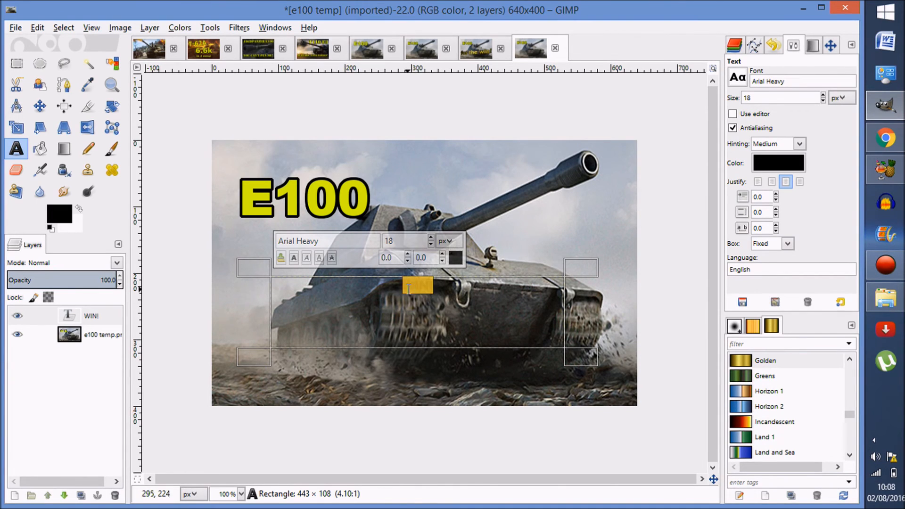
left_click(431, 238)
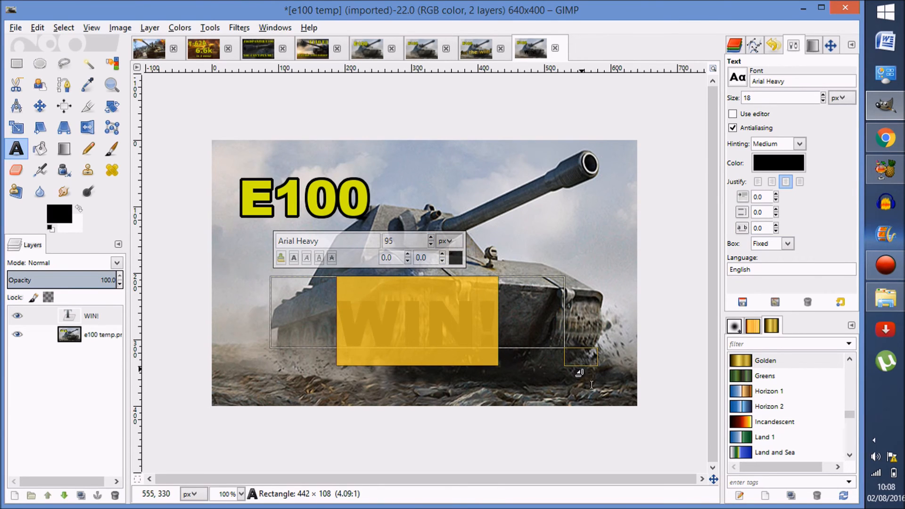
left_click_drag(589, 370, 594, 399)
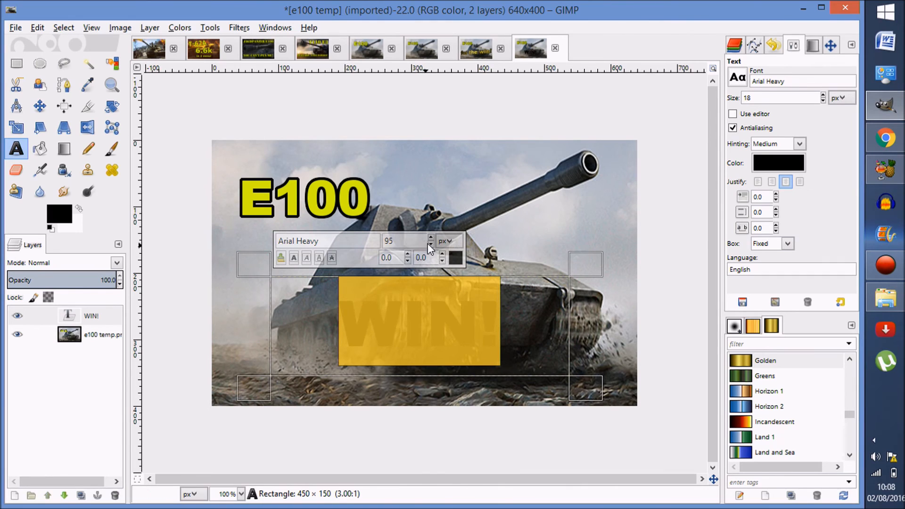
left_click(431, 237)
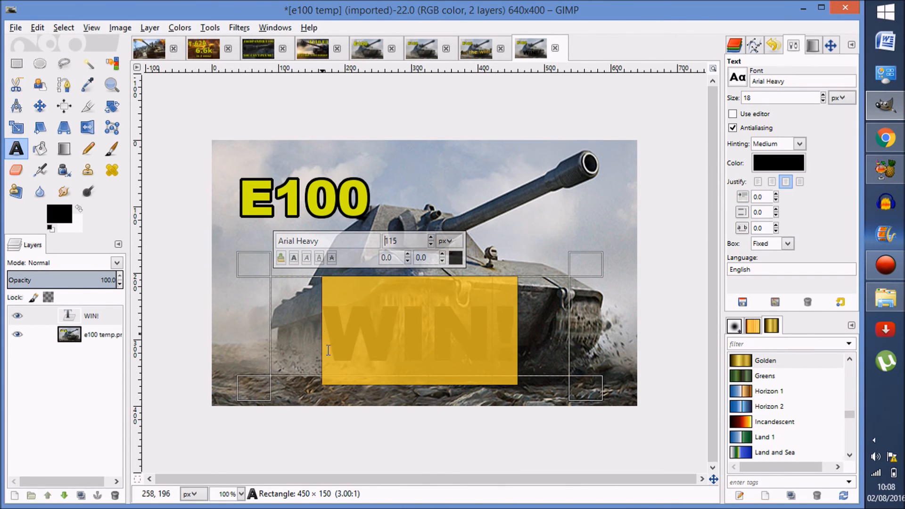
Choose the Yellow Orange gradient for the Blend tool.
left_click(66, 151)
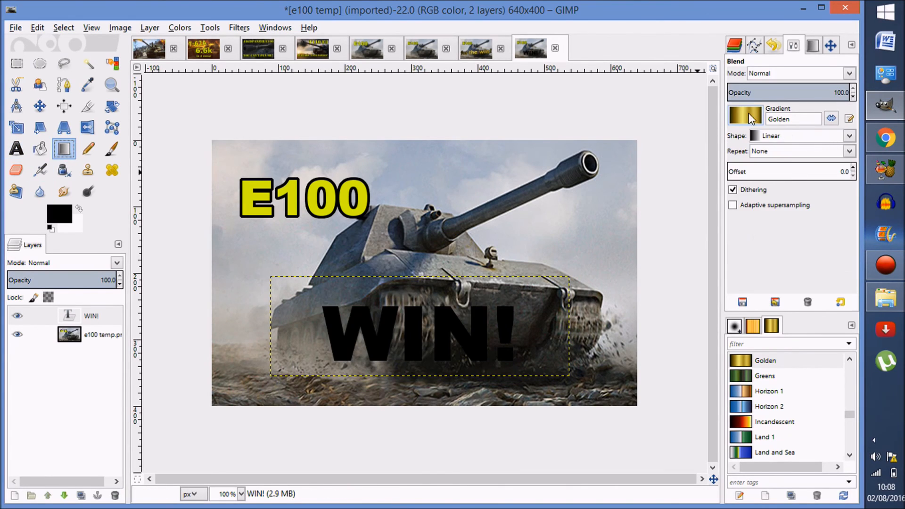
left_click(746, 115)
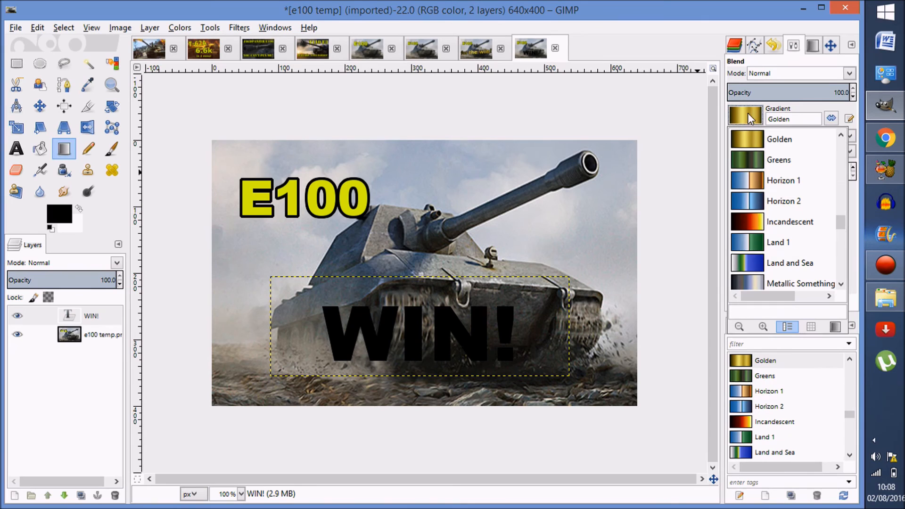
left_click(842, 283)
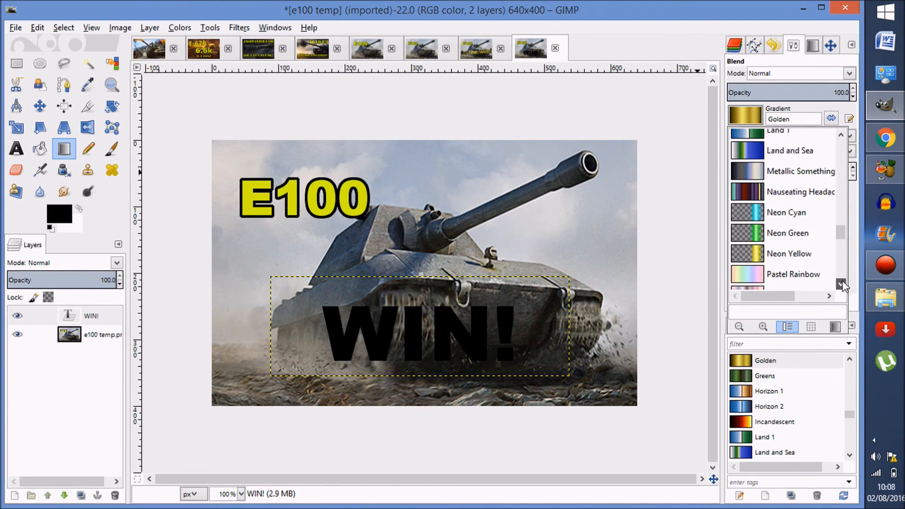
left_click_drag(841, 284, 844, 284)
left_click(802, 280)
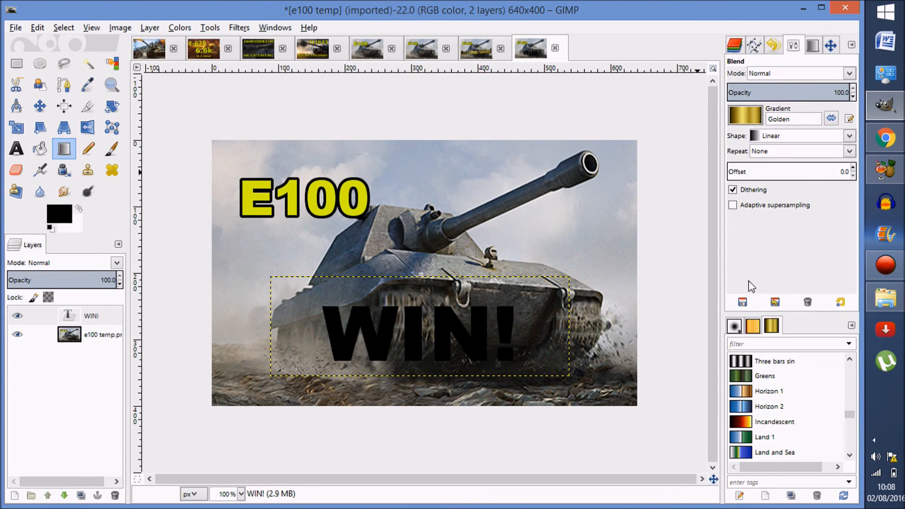
left_click_drag(307, 295, 432, 332)
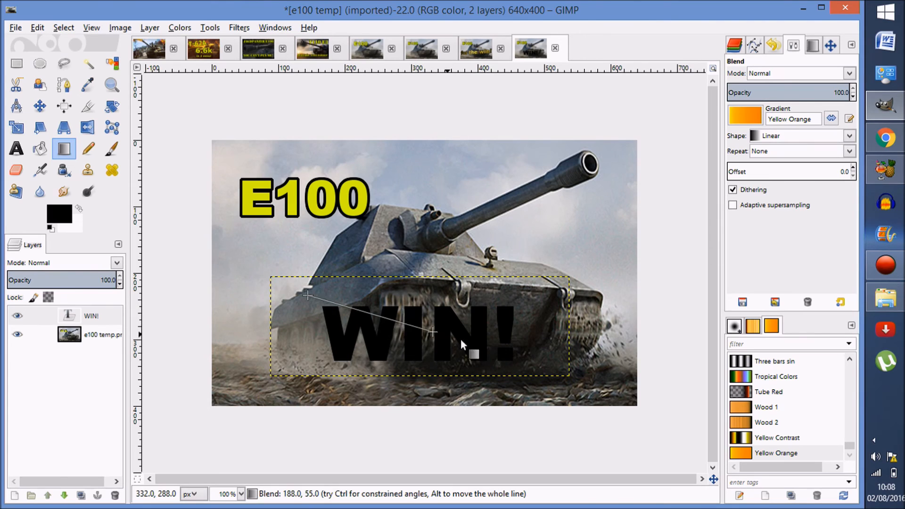
left_click_drag(528, 363, 529, 362)
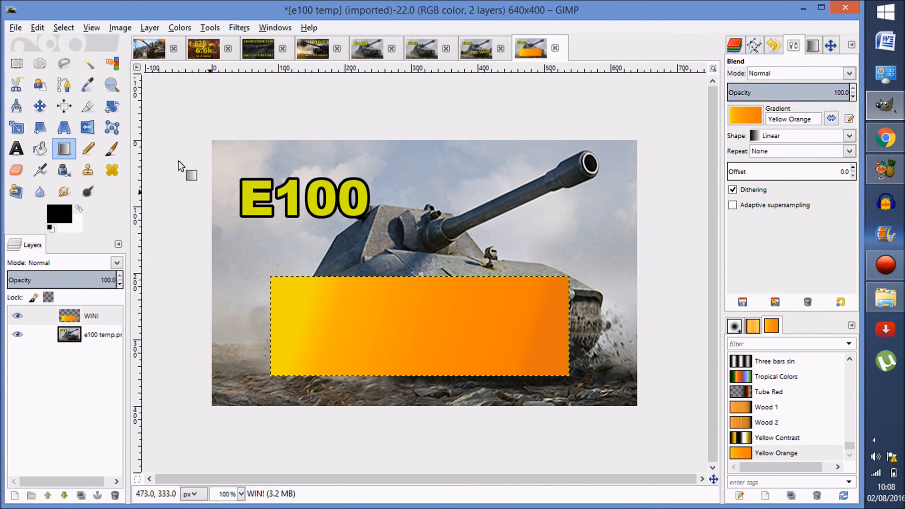
left_click(47, 26)
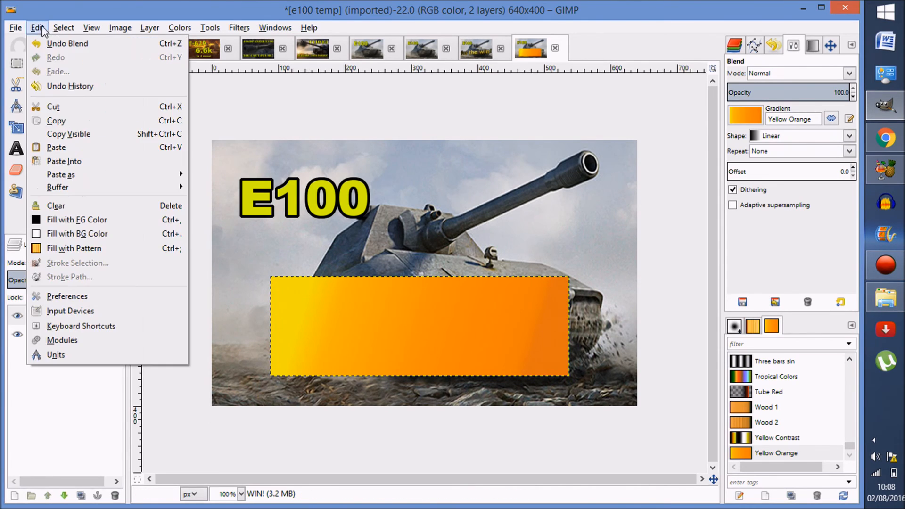
left_click(60, 39)
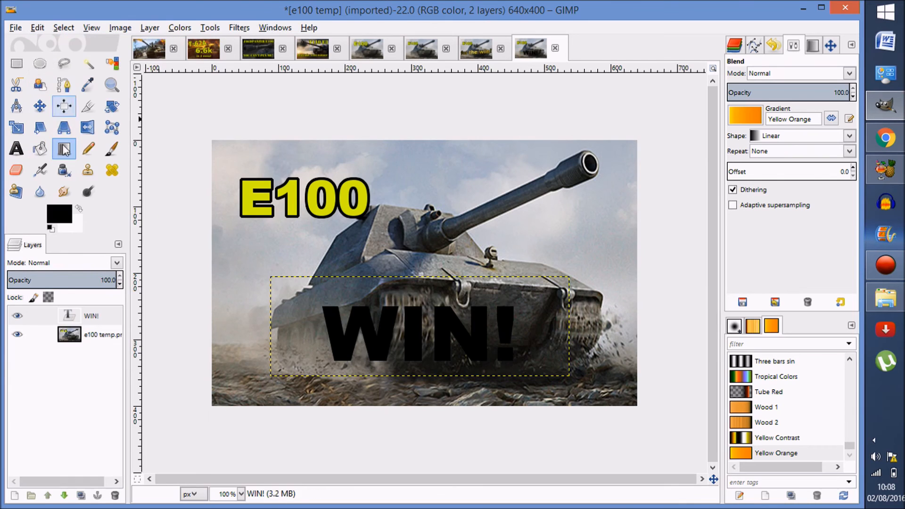
Select the "WIN!" lettering from its layer's alpha and fill it with the linear Yellow Orange gradient from the W to the exclamation mark.
right_click(55, 321)
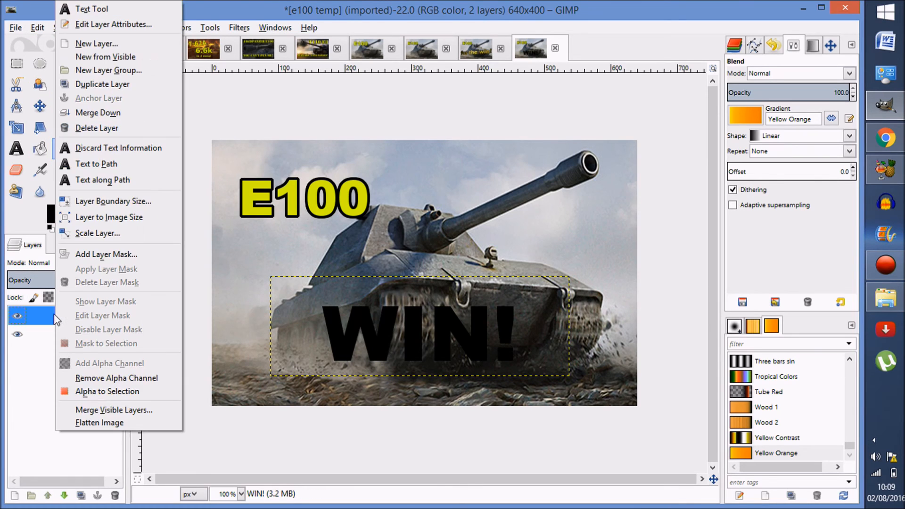
left_click(106, 391)
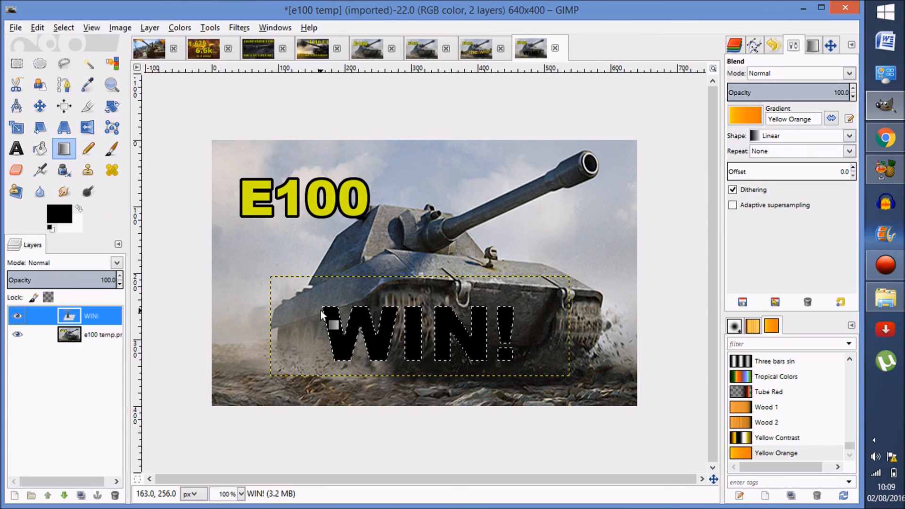
left_click_drag(315, 305, 360, 313)
left_click_drag(522, 363, 527, 363)
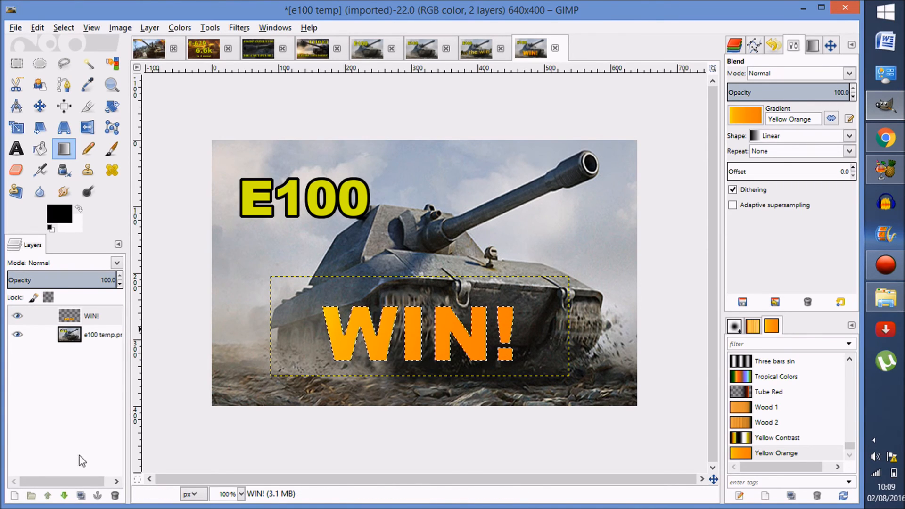
Add a transparent 640 × 400 px layer named "Layer" and grow the "WIN!" selection outward for the outline.
left_click(15, 495)
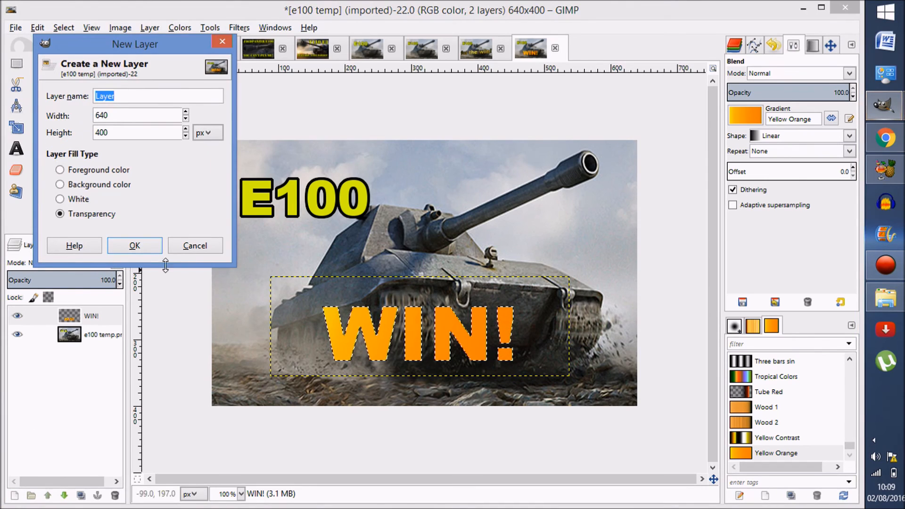
left_click(147, 244)
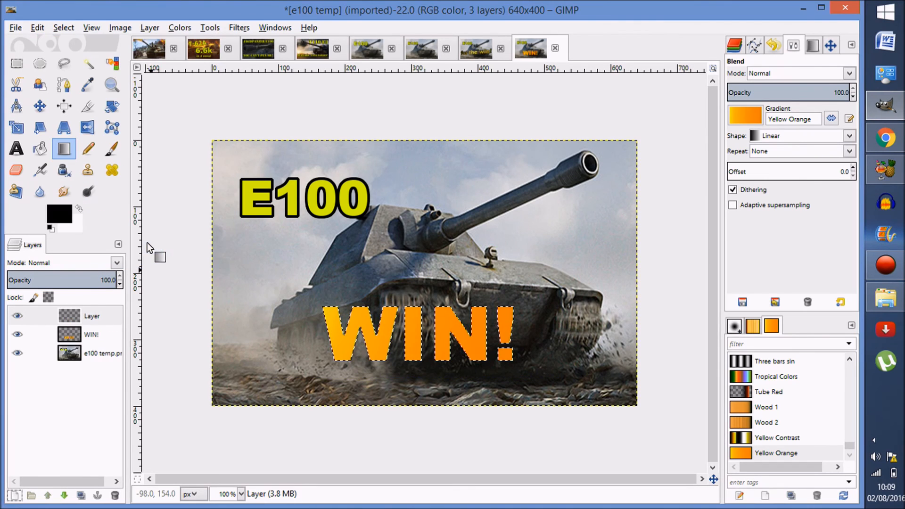
left_click(63, 28)
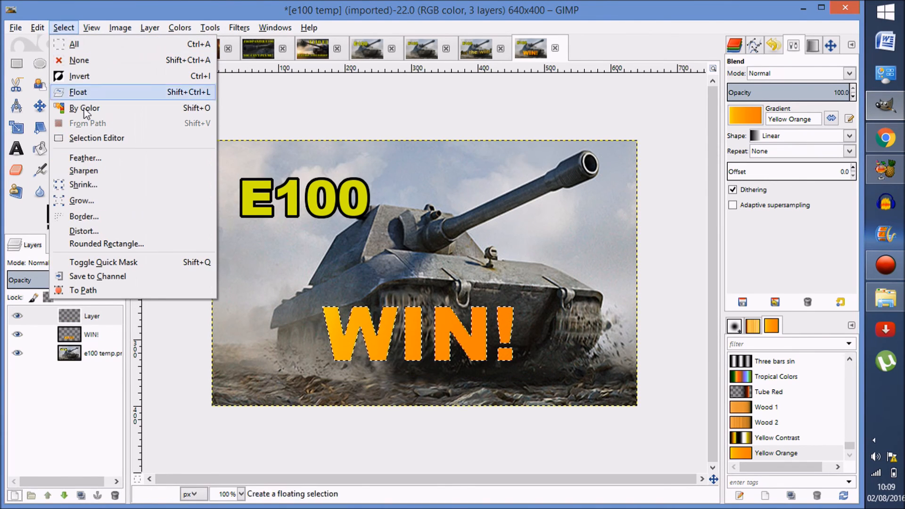
left_click(82, 200)
left_click(160, 147)
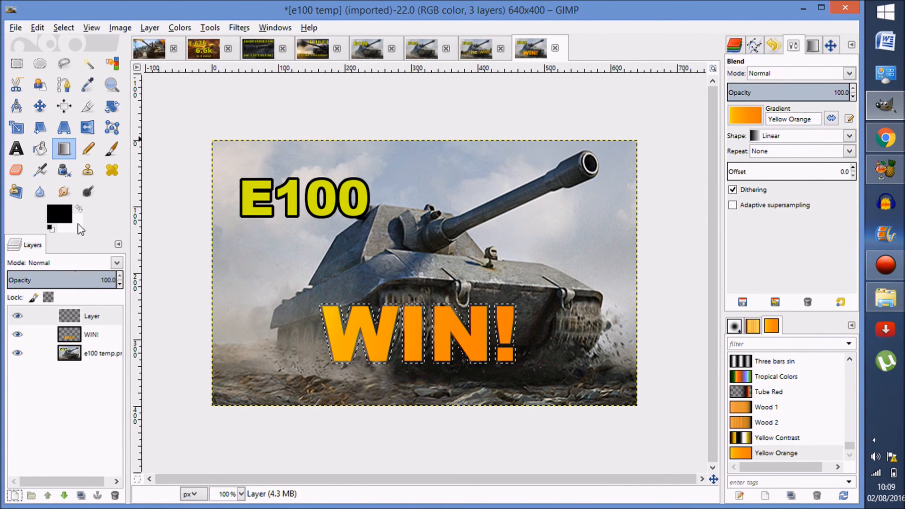
Put a black fill of the grown selection on the new layer beneath the "WIN!" layer and clear the selection.
left_click(40, 148)
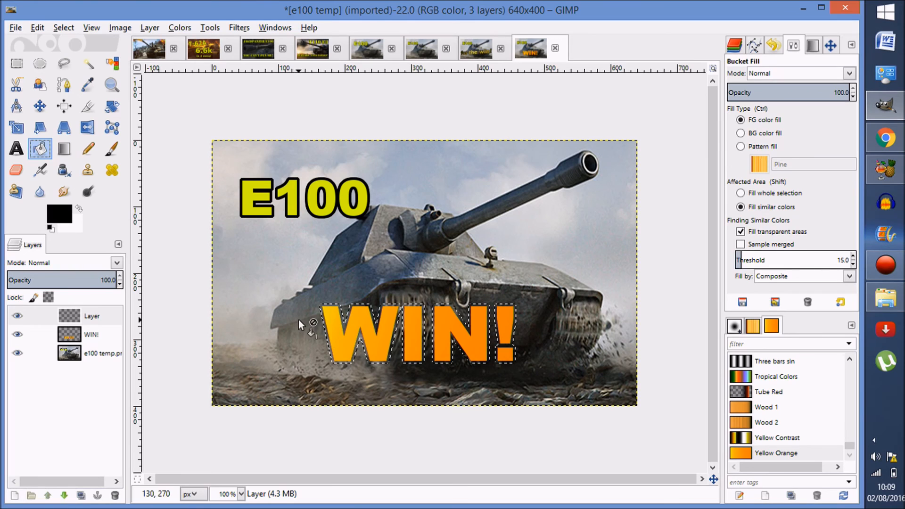
left_click(336, 337)
left_click_drag(148, 324, 71, 345)
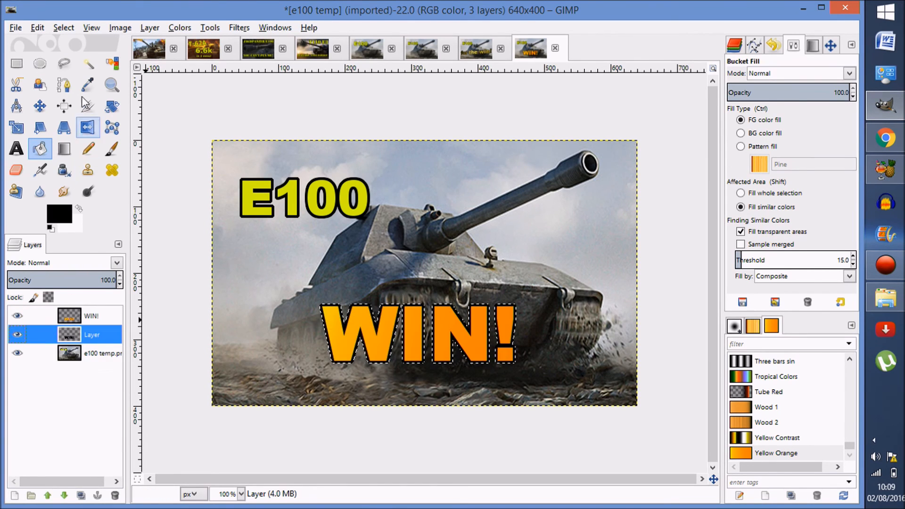
left_click(64, 27)
left_click(77, 60)
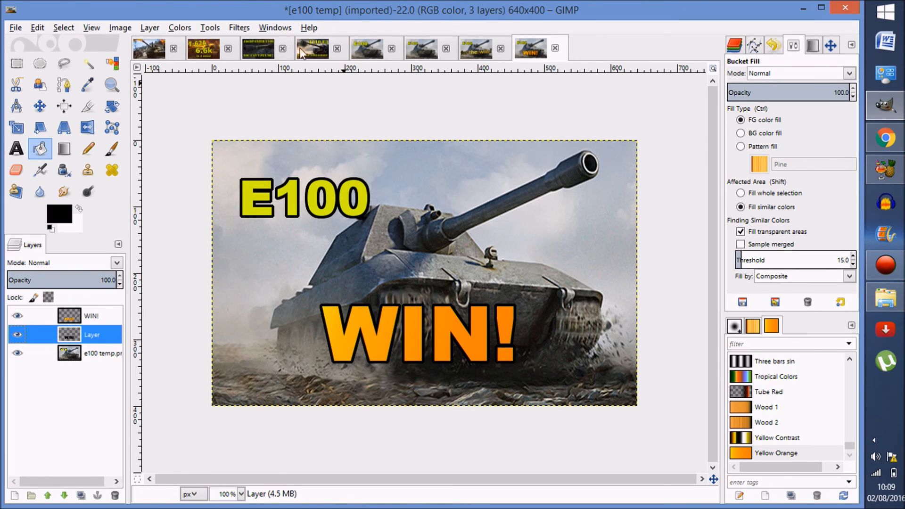
Examine the other open images, comparing the T110 E3, Jagdpanzer E100 and T-62A thumbnails with the untitled tank picture.
left_click(311, 52)
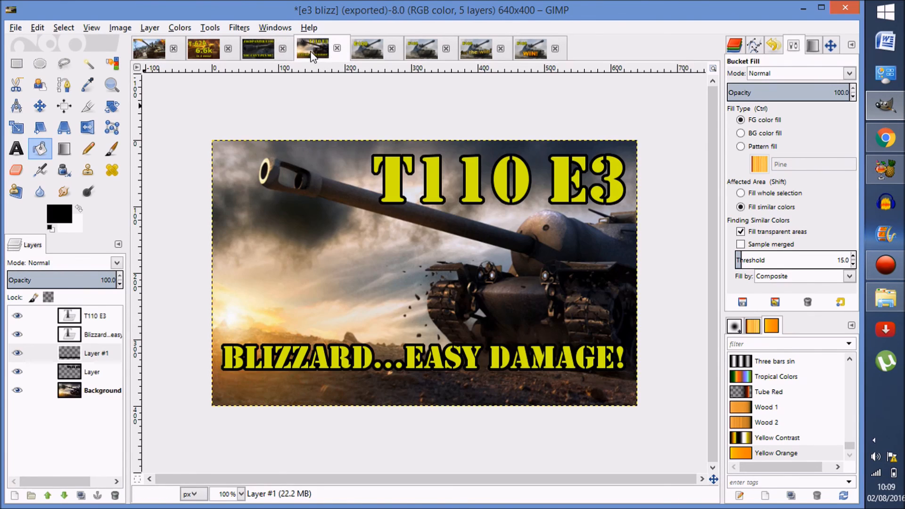
left_click(258, 55)
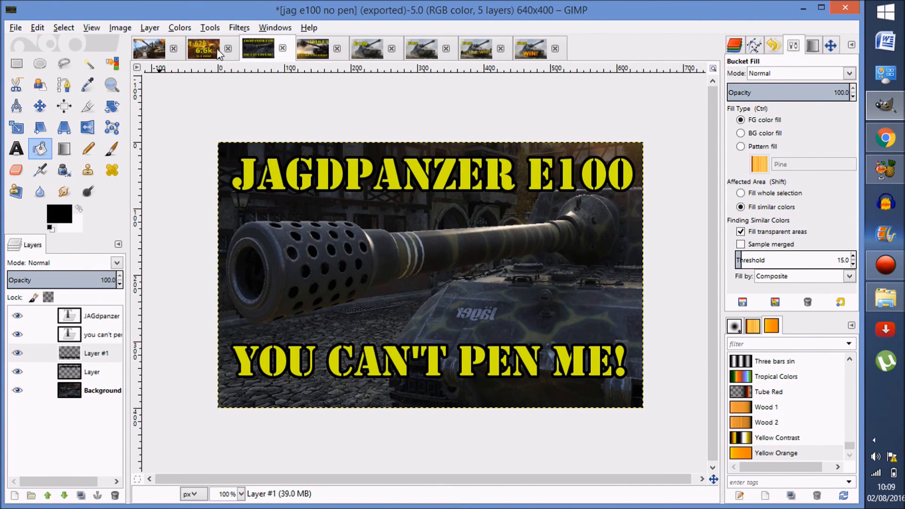
left_click(205, 53)
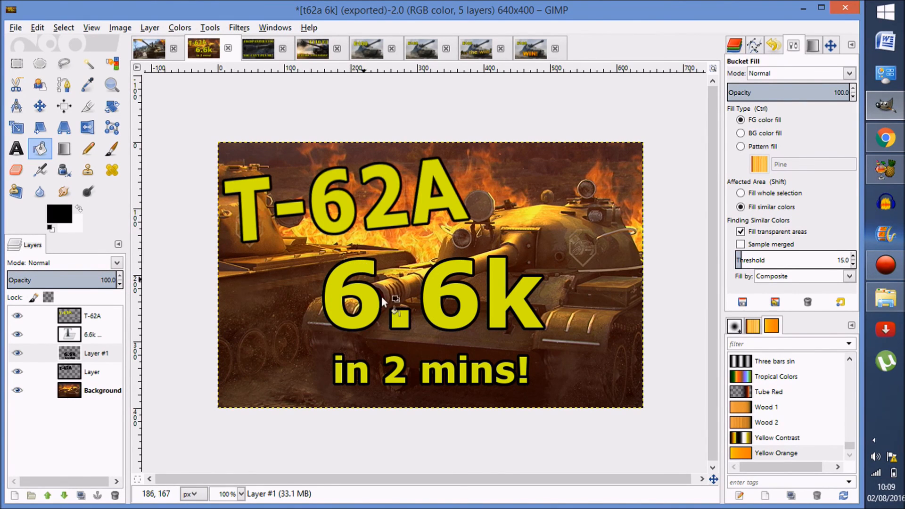
left_click(151, 56)
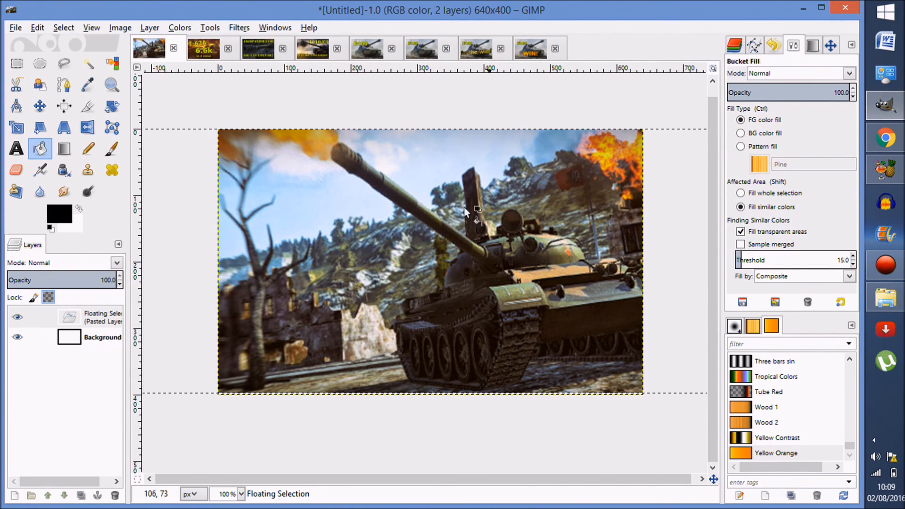
left_click(208, 53)
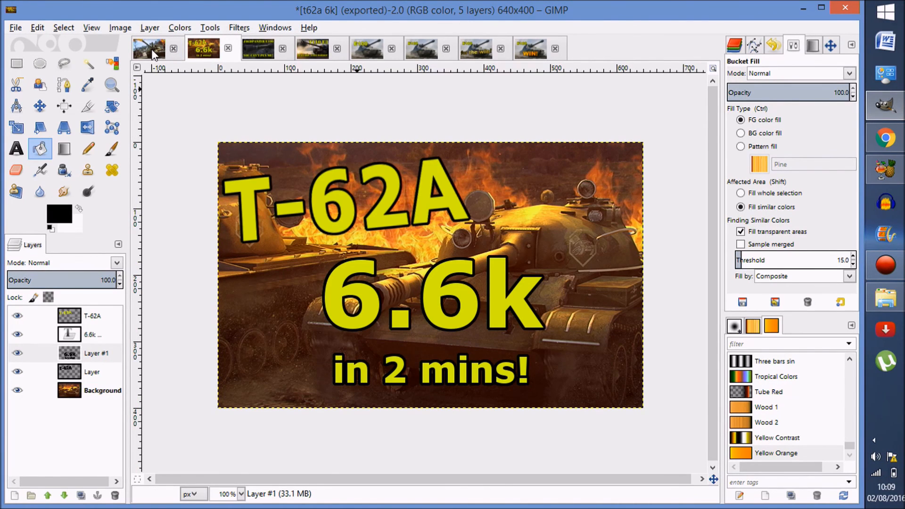
left_click(152, 53)
left_click(206, 52)
left_click(150, 49)
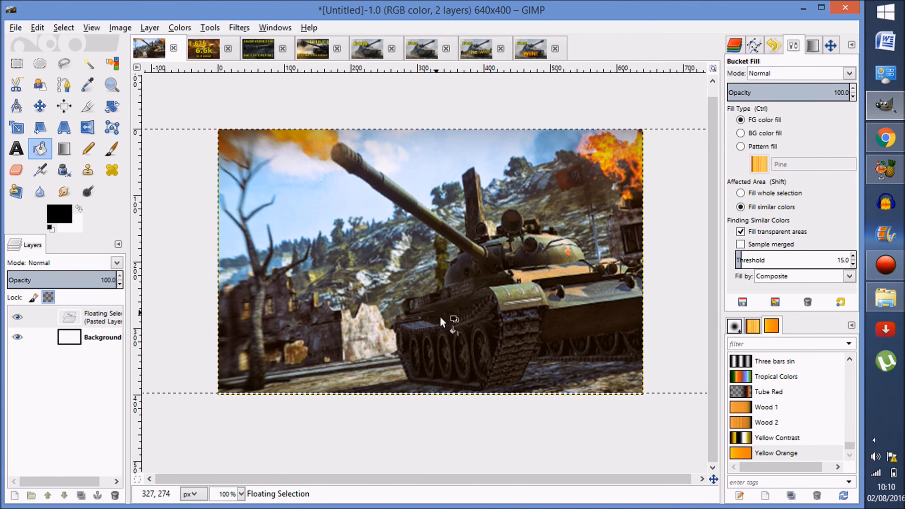
left_click(211, 44)
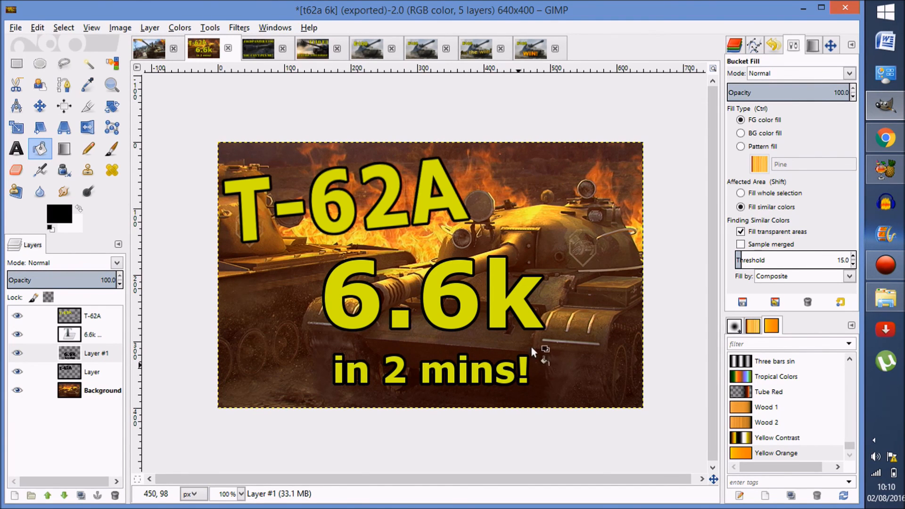
left_click(152, 54)
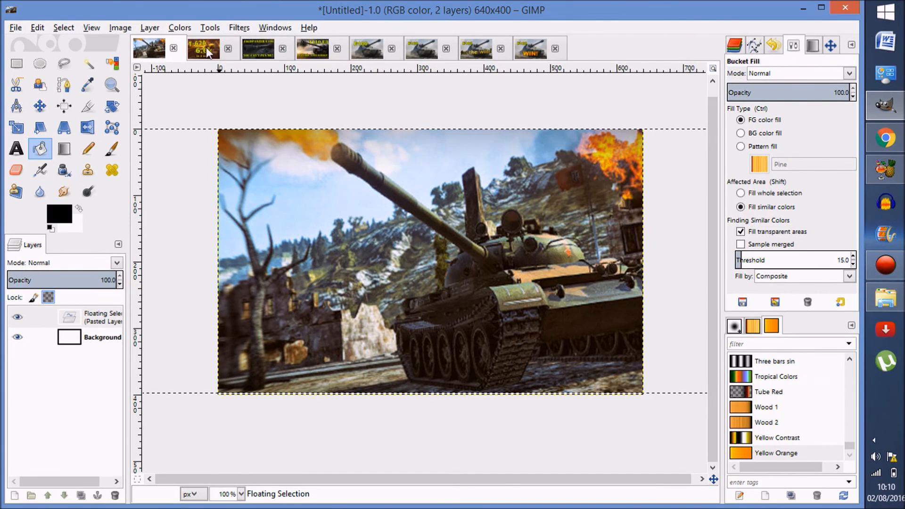
Review the T-62A and Jagdpanzer E100 thumbnails, and switch to Chrome to examine the video thumbnails on the World of Tanks YouTube channel.
left_click(202, 55)
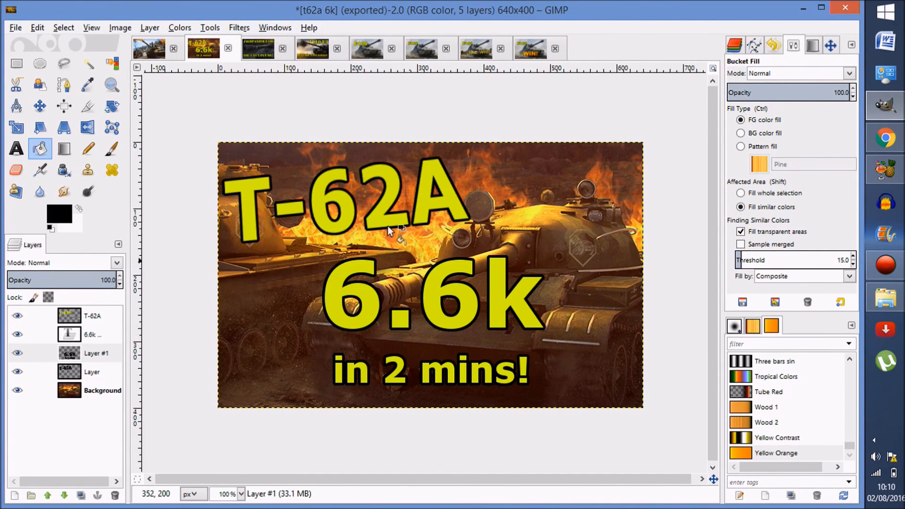
left_click(258, 48)
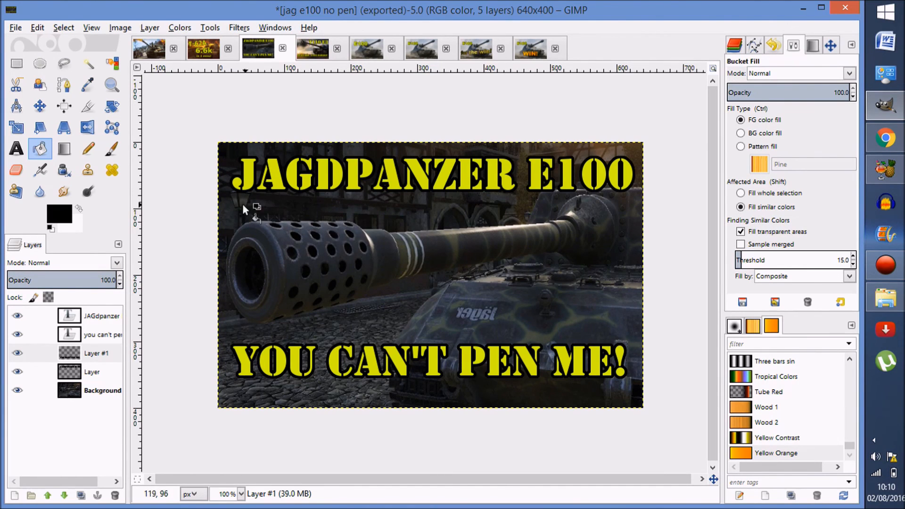
left_click(889, 137)
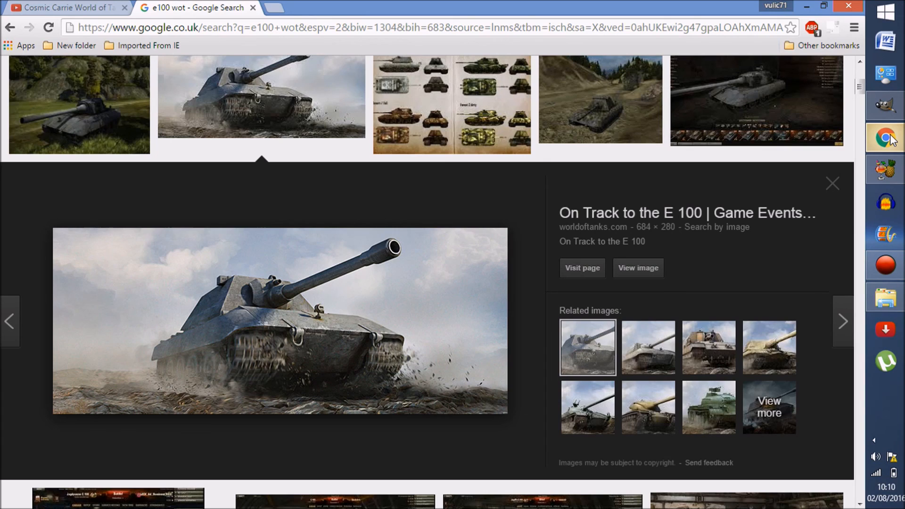
left_click(832, 184)
left_click(69, 9)
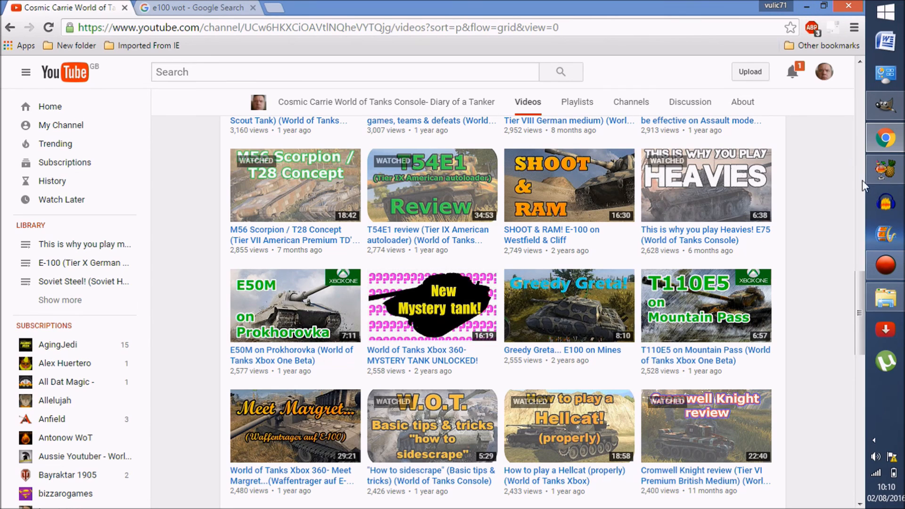
mouse_move(889, 276)
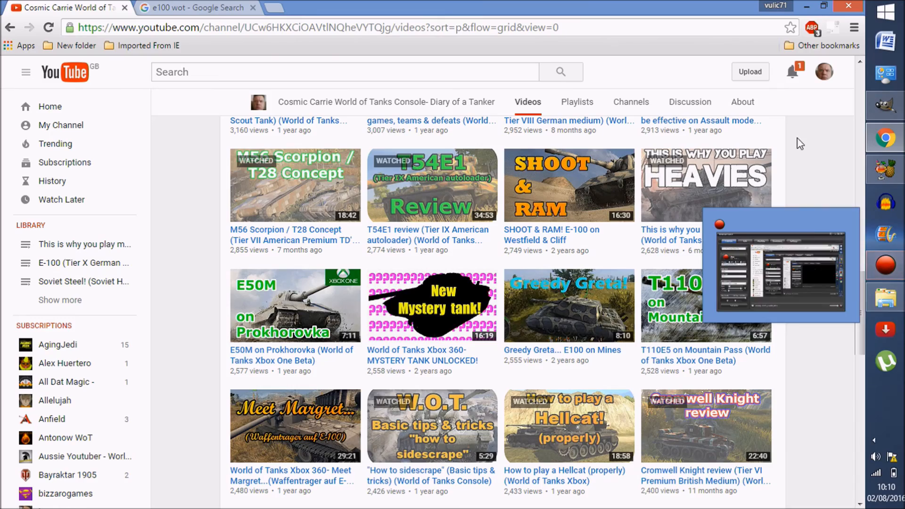
left_click(876, 258)
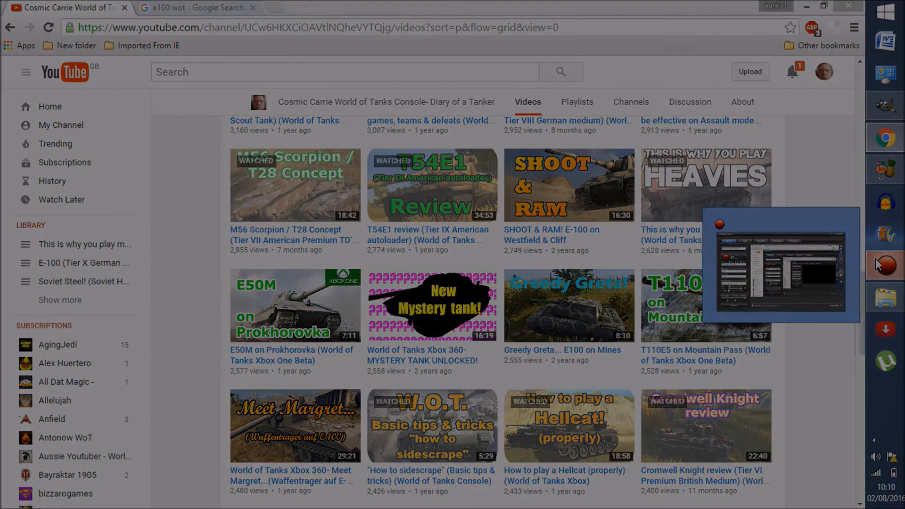